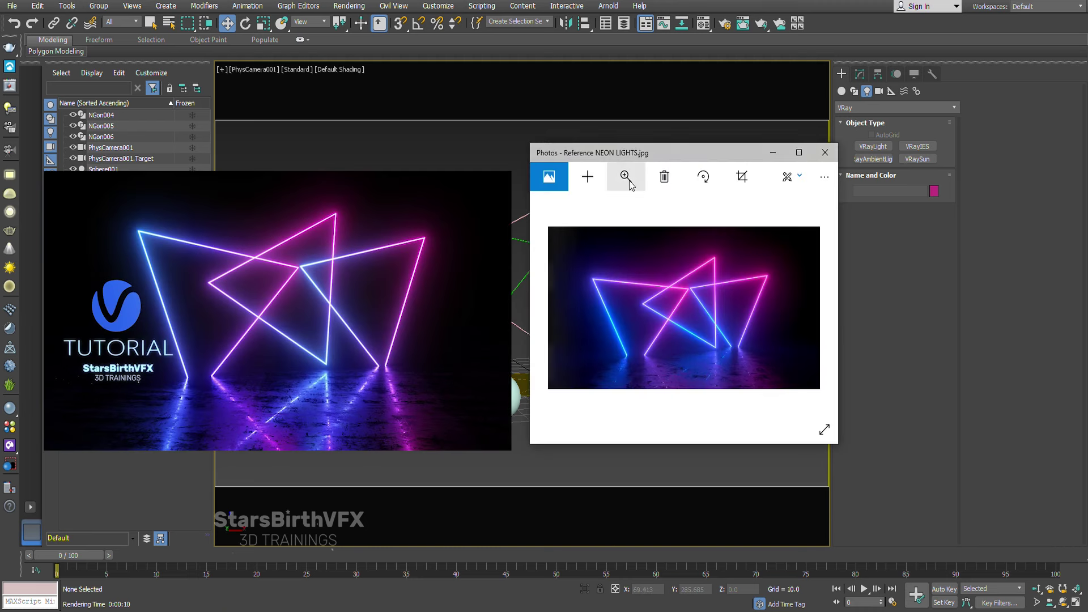
mouse_move(579, 154)
left_mouse_down()
mouse_move(773, 163)
mouse_move(725, 155)
left_mouse_up()
scroll(815, 302, "up", 2)
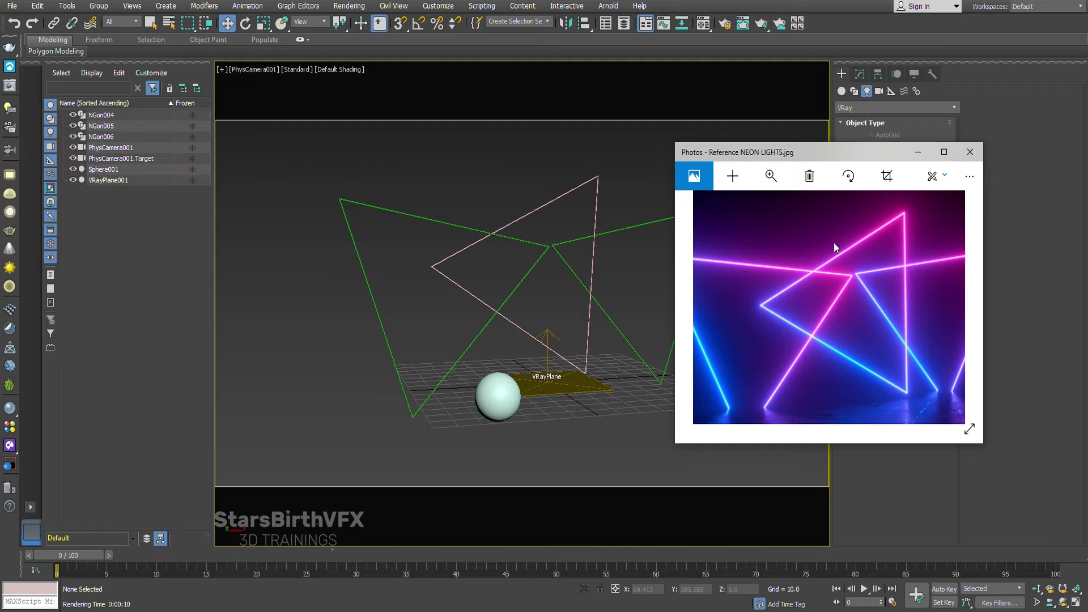
mouse_move(869, 308)
left_mouse_down()
mouse_move(781, 230)
mouse_move(912, 232)
mouse_move(945, 379)
left_mouse_up()
scroll(843, 314, "down", 3)
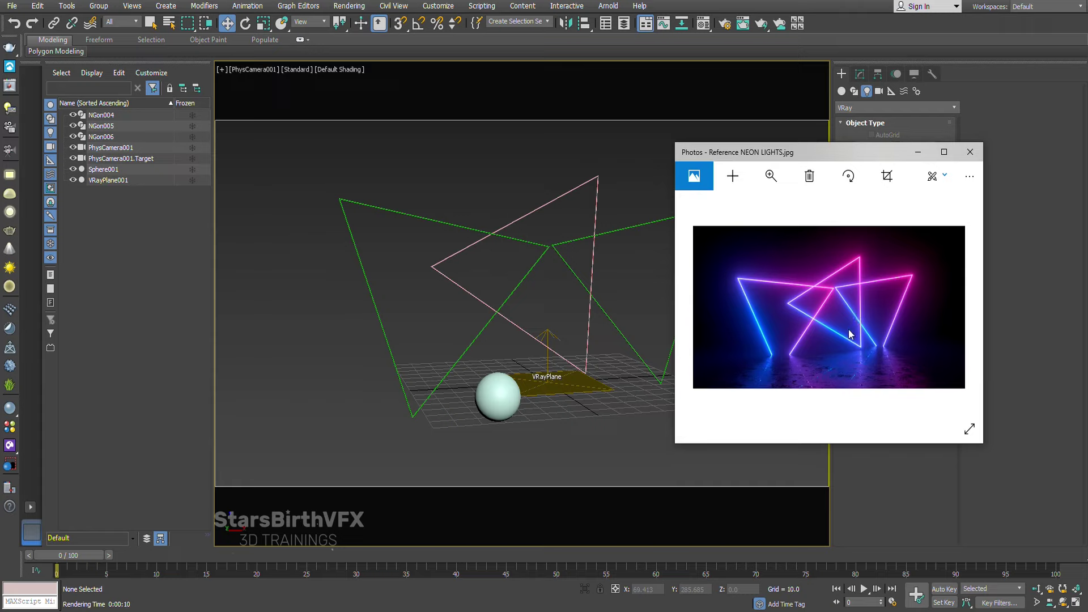
left_click_drag(901, 156, 886, 174)
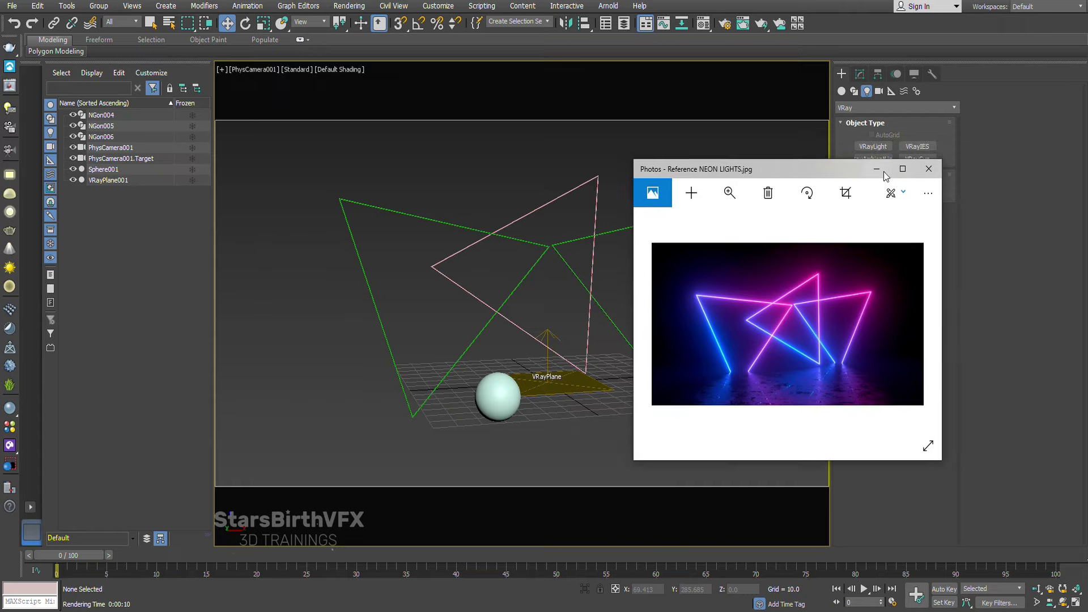
- Minimise the reference photo, draw a trial NGon triangle in the camera view, then undo it
left_click(877, 169)
left_click(855, 91)
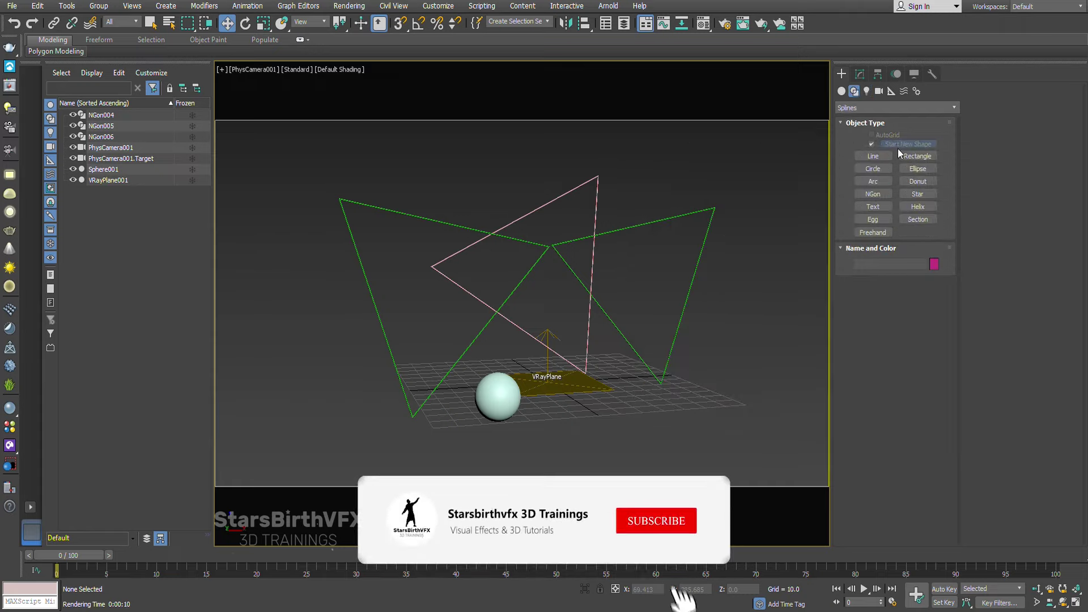
left_click(873, 194)
left_click_drag(671, 411, 673, 446)
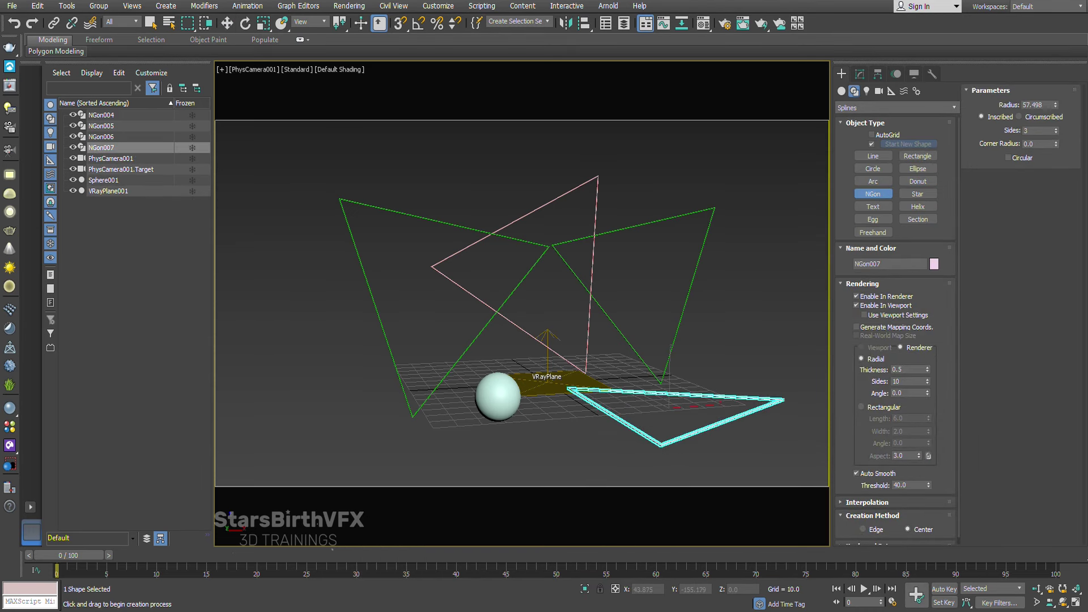
key("ctrl+z")
- Return to the four-view layout and draw a new 3-sided NGon in the Front view
left_click(1075, 605)
scroll(677, 181, "down", 5)
left_click_drag(782, 183, 796, 237)
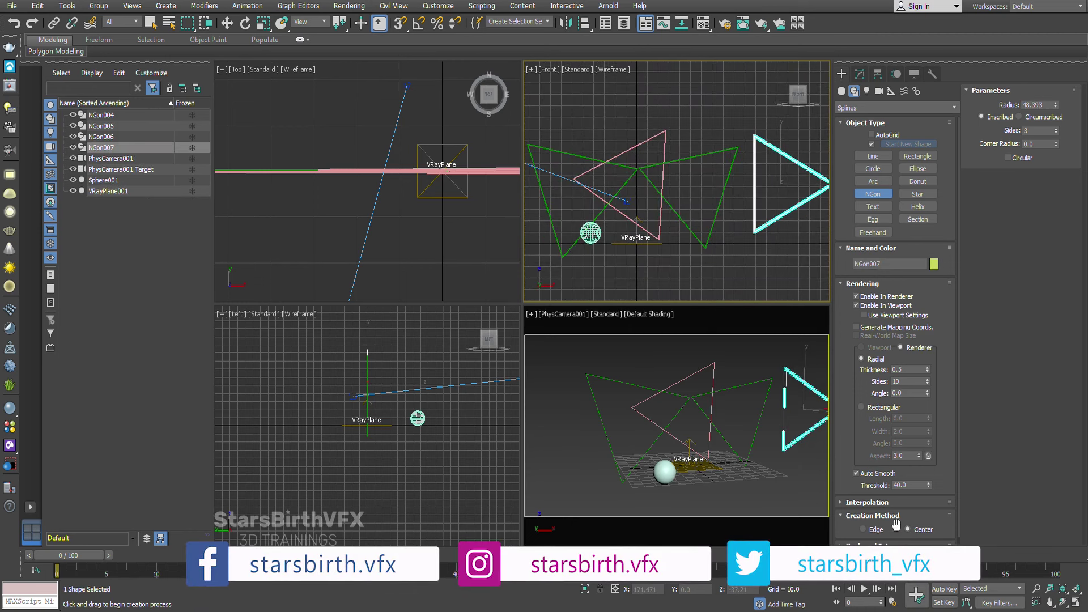
left_click_drag(894, 528, 896, 450)
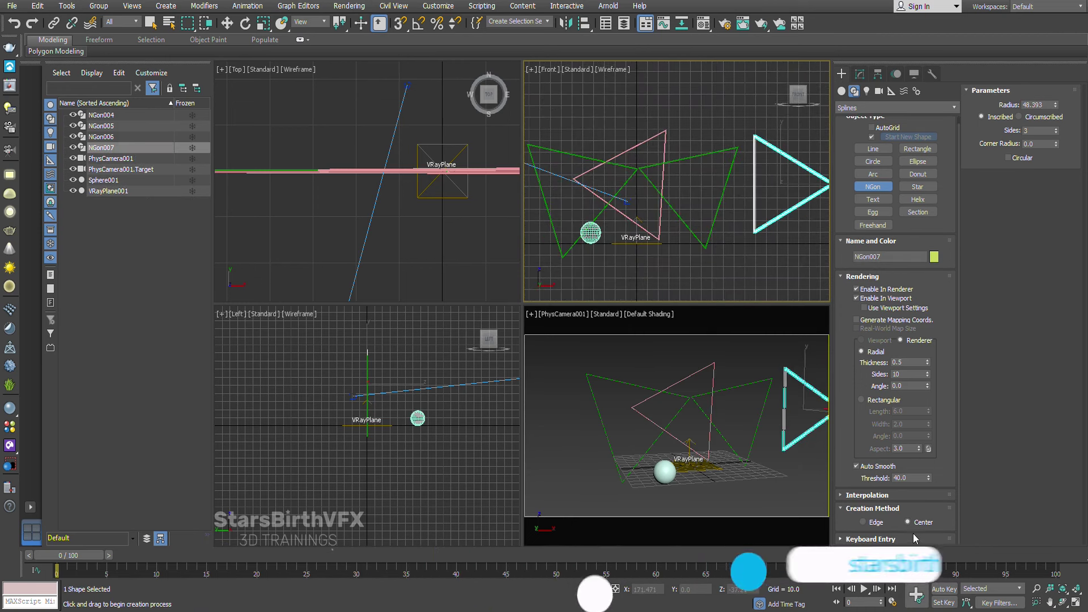
left_click(919, 451)
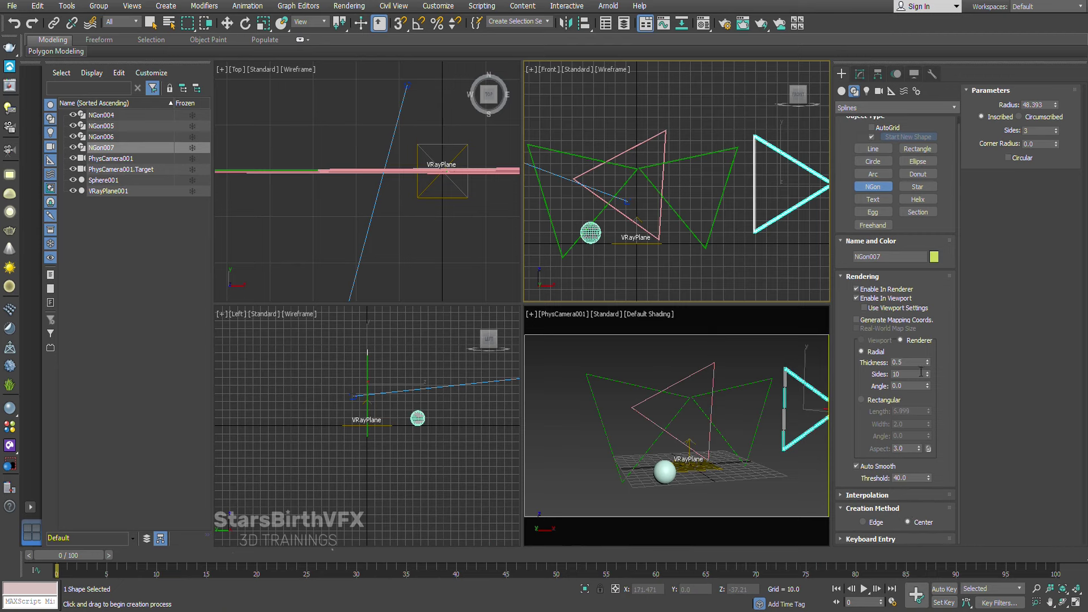
left_click_drag(872, 384, 873, 391)
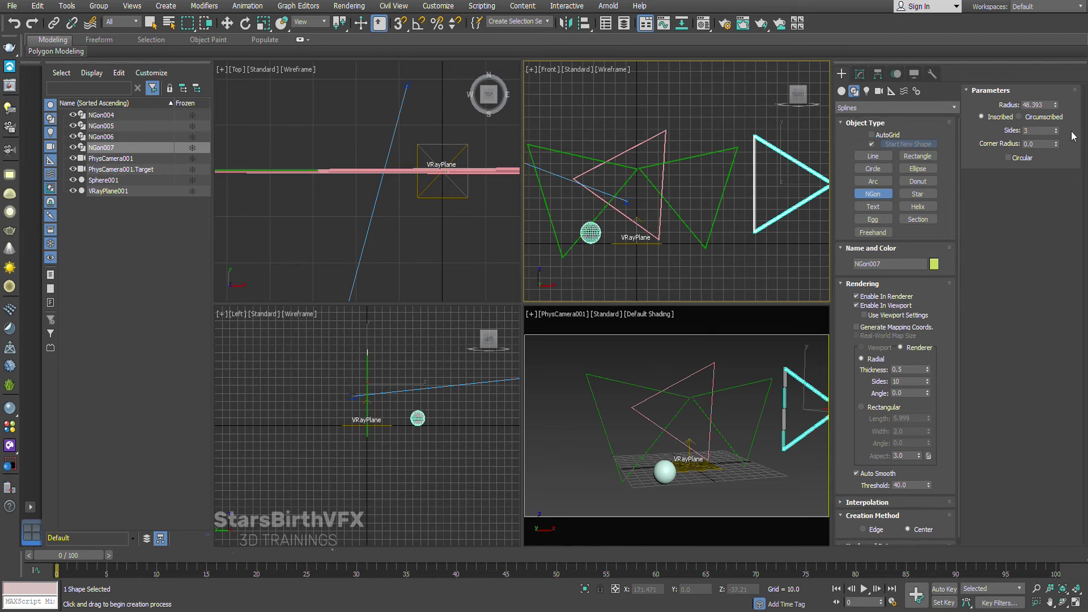
- Try more NGon sides, go back to three, then delete the trial triangle
left_click_drag(1058, 128, 1056, 131)
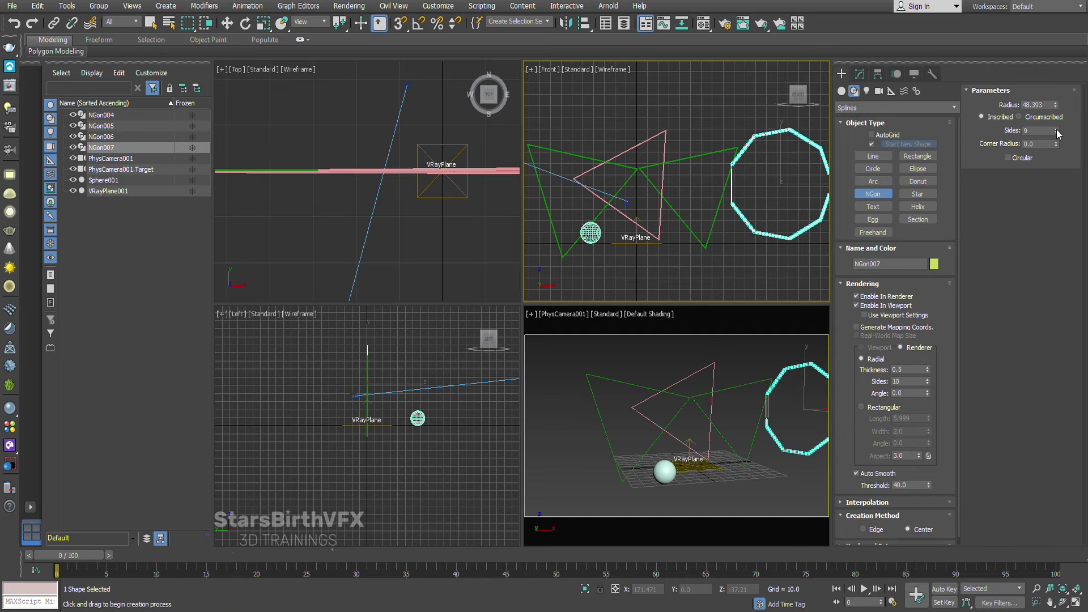
left_click_drag(1056, 131, 1057, 138)
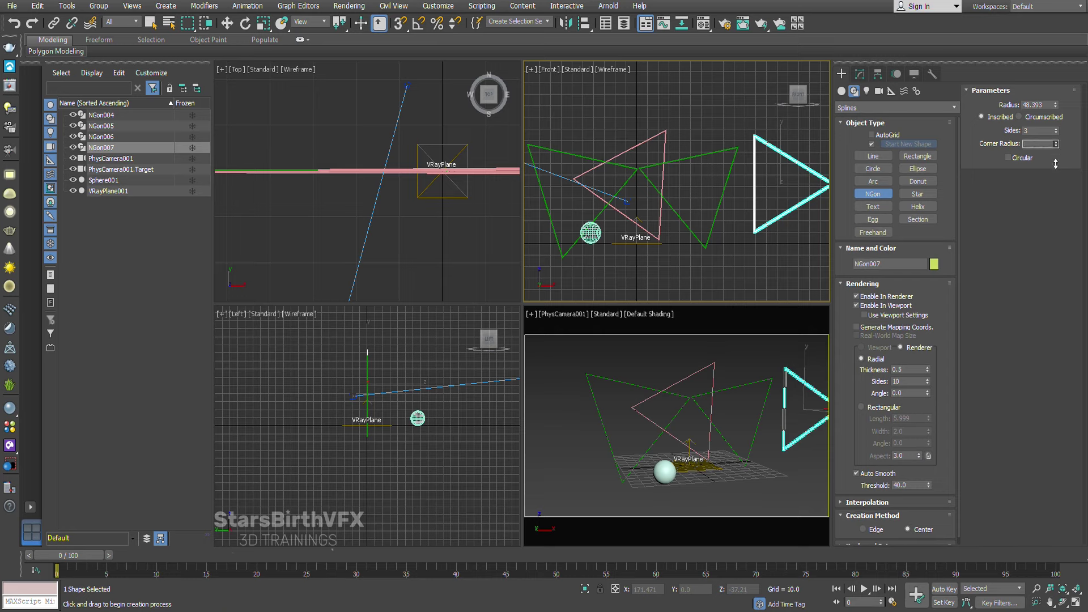
key("w")
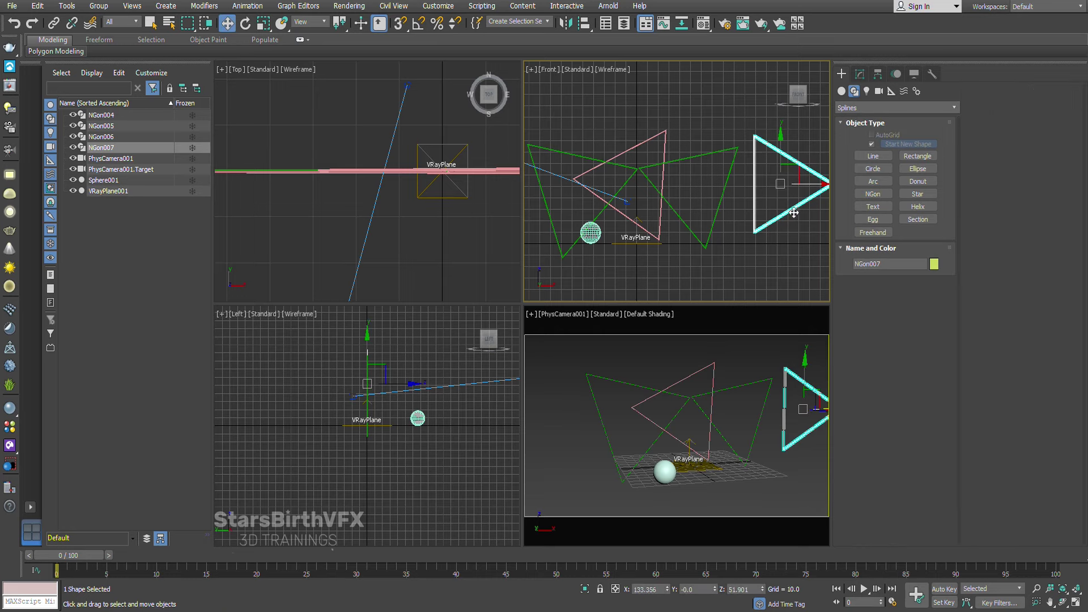
key("Delete")
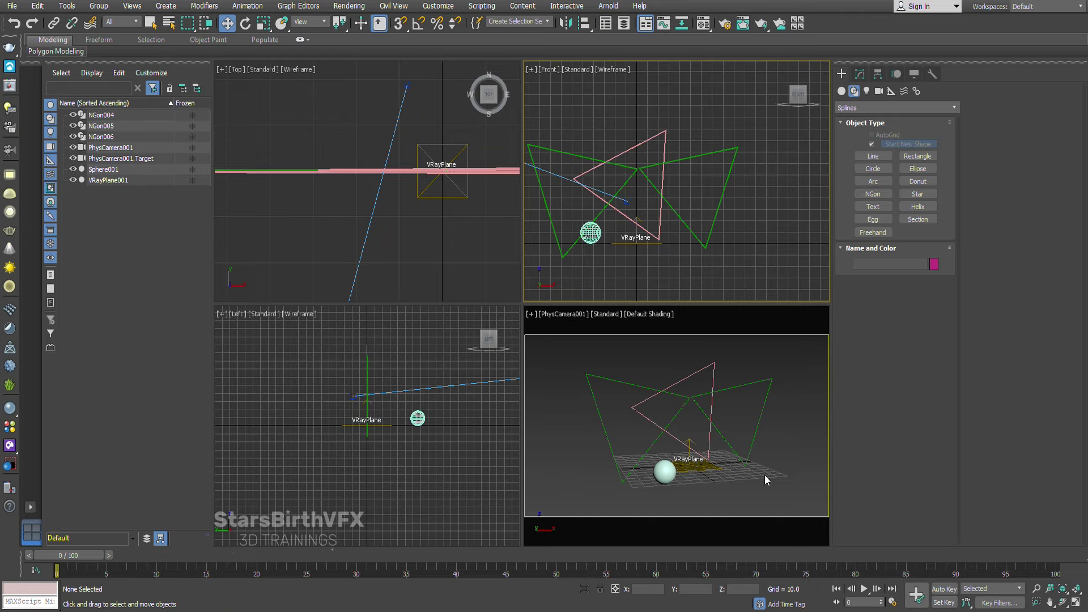
- Maximise the PhysCamera view and hide Sphere001 in the Scene Explorer
left_click(1075, 603)
left_click(1075, 603)
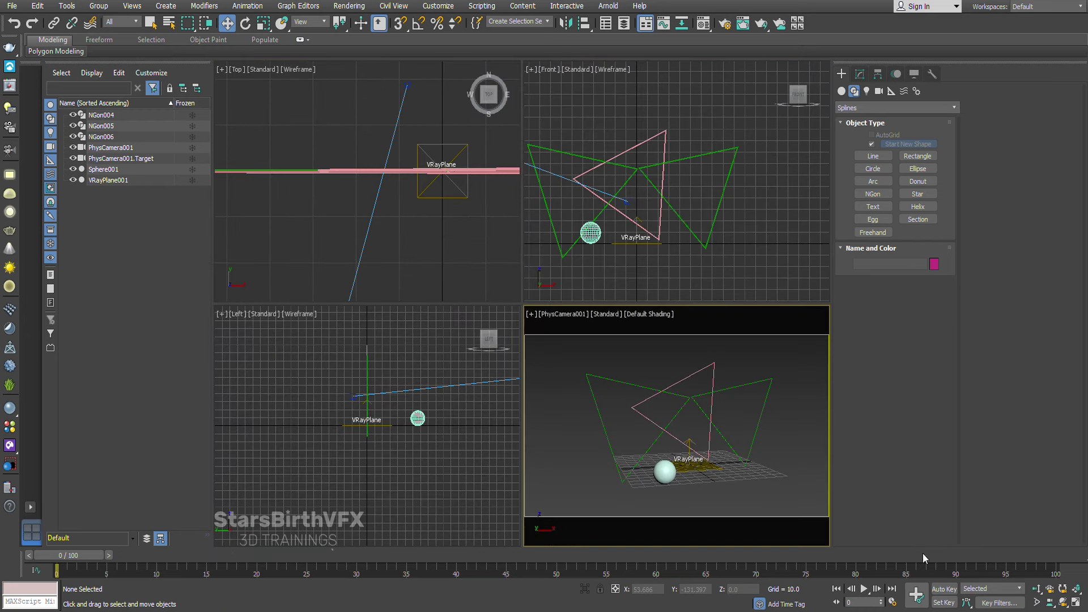
left_click(1075, 603)
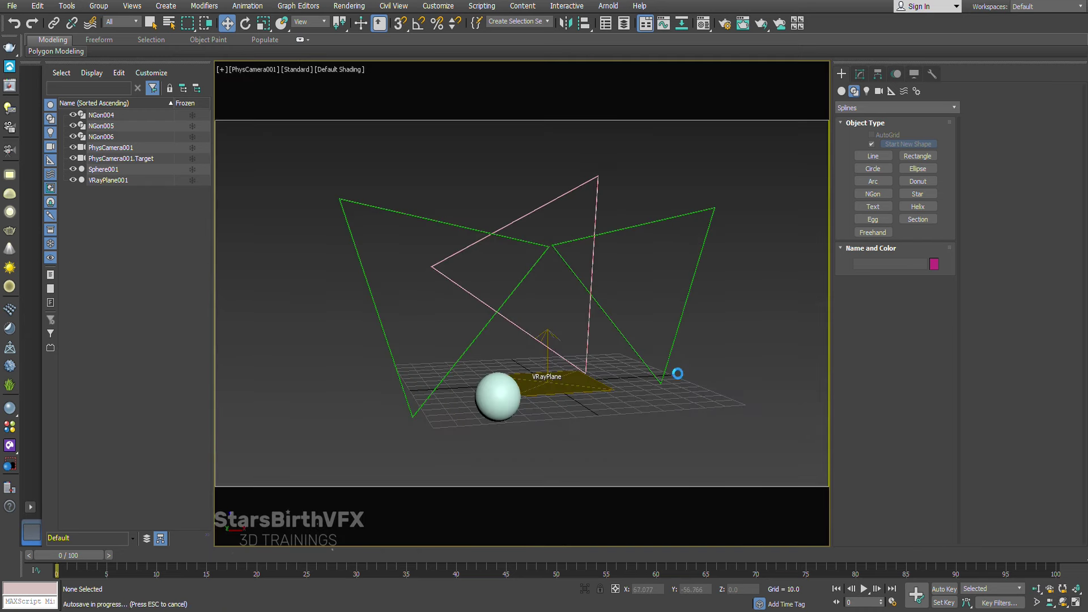
left_click(73, 169)
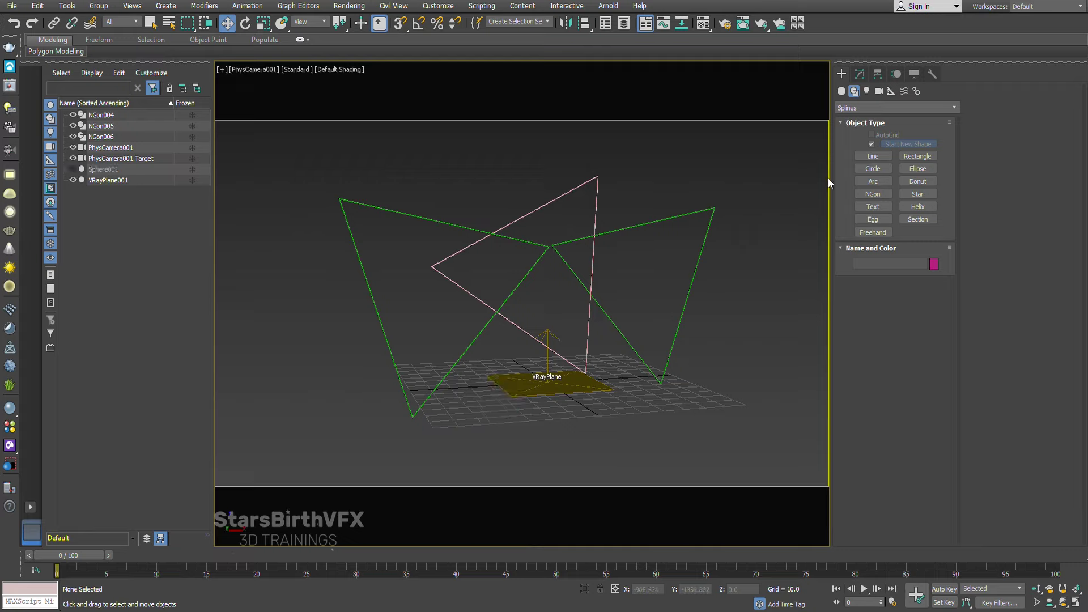
left_click(842, 91)
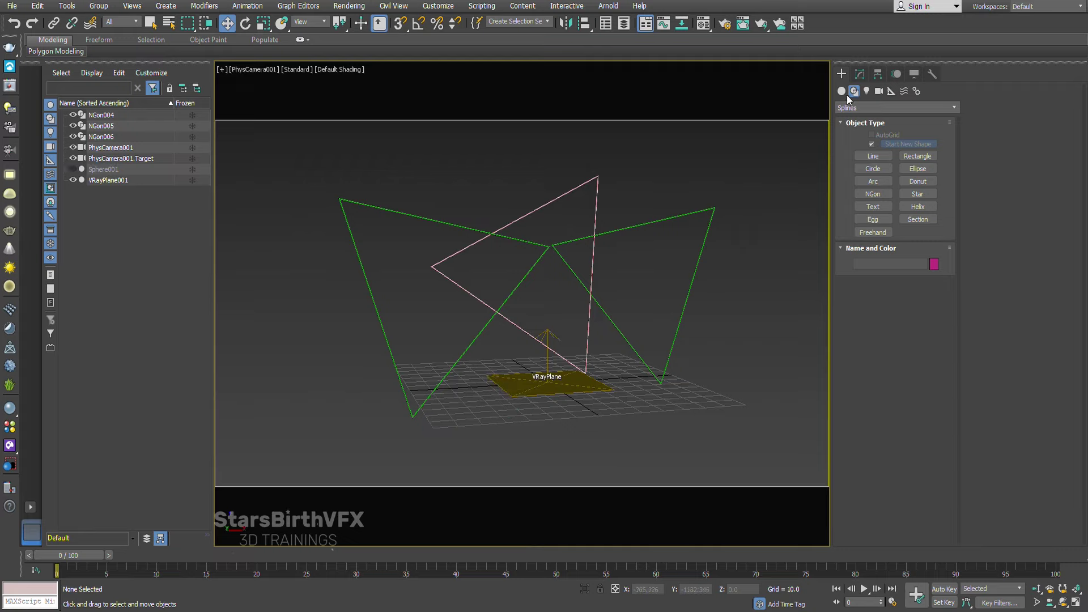
- Inspect NGon004, hide and unhide the three triangles, then drag-select all three
left_click(508, 299)
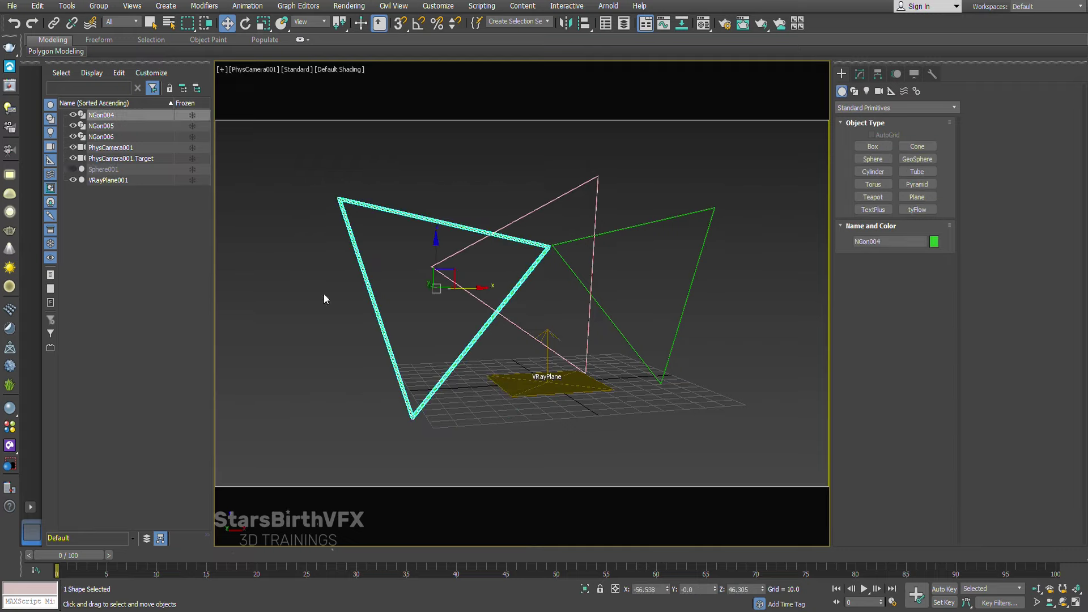
left_click(16, 241)
left_click(661, 308)
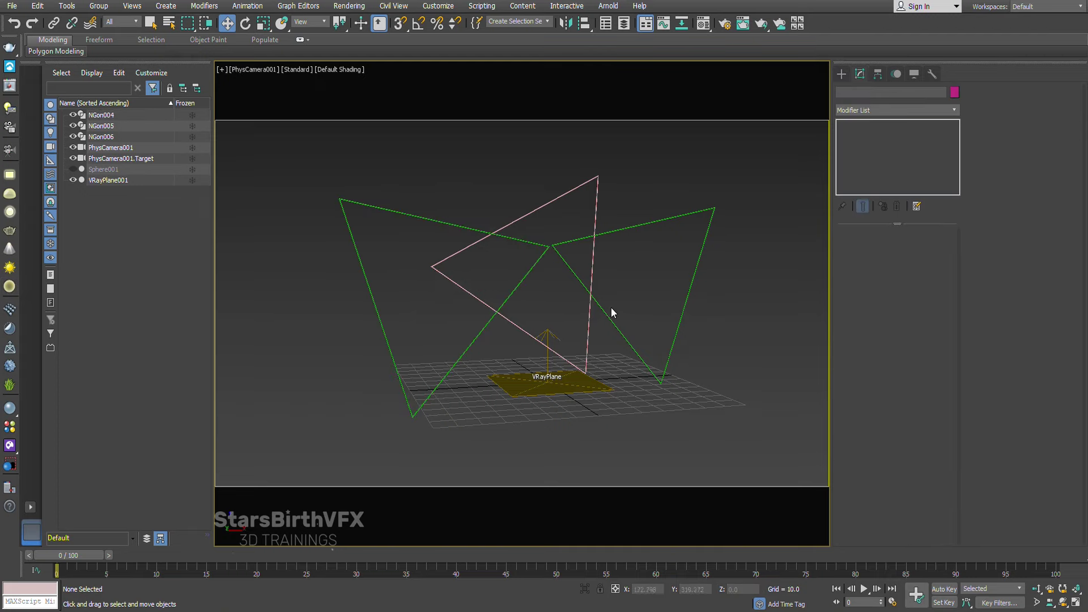
left_click(73, 136)
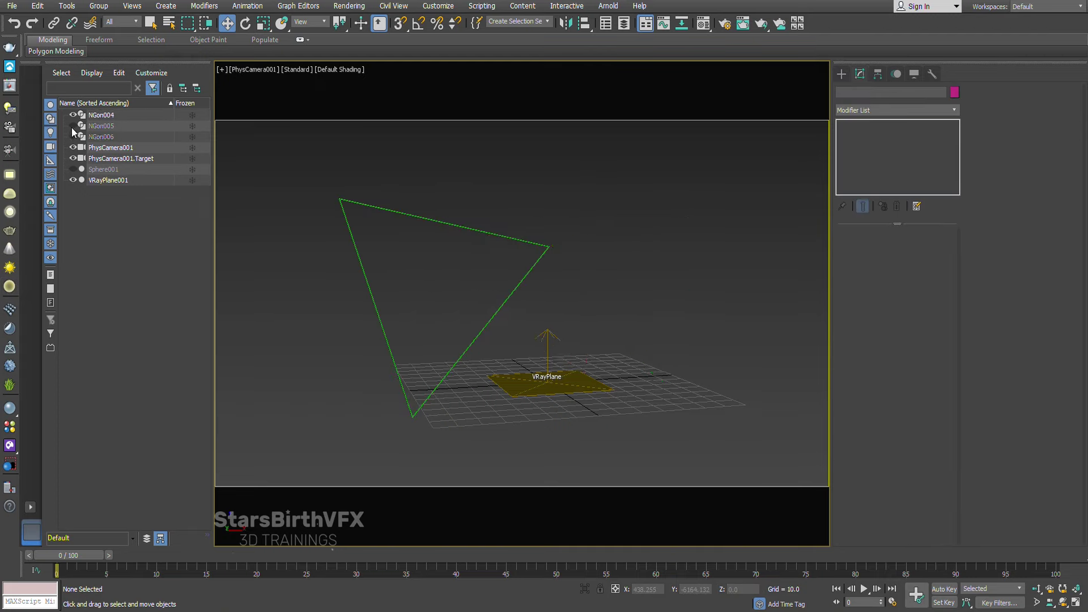
left_click(71, 115)
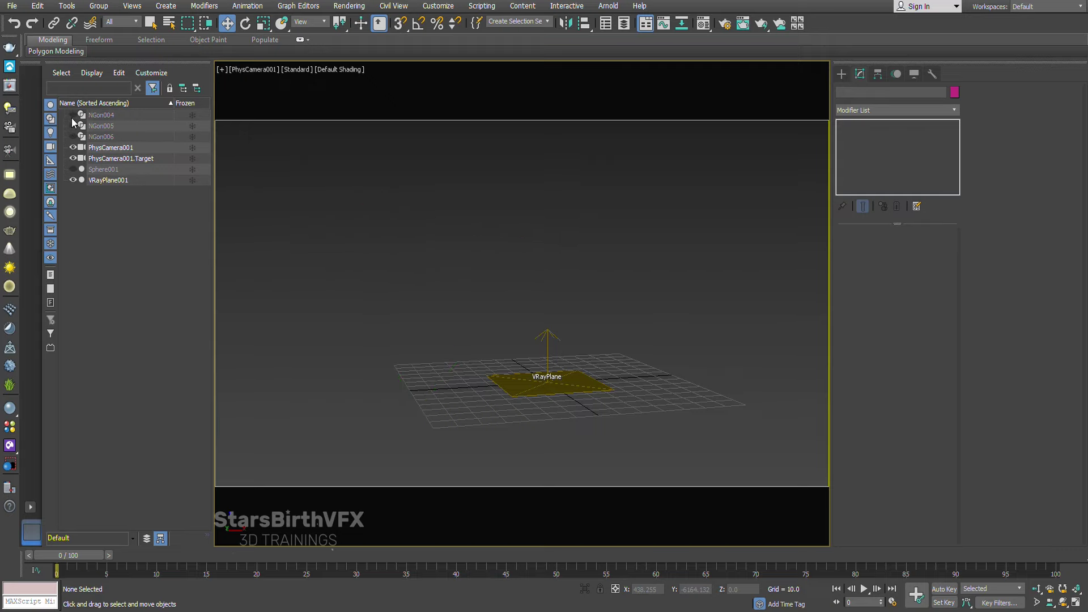
left_click(73, 115)
left_click(73, 137)
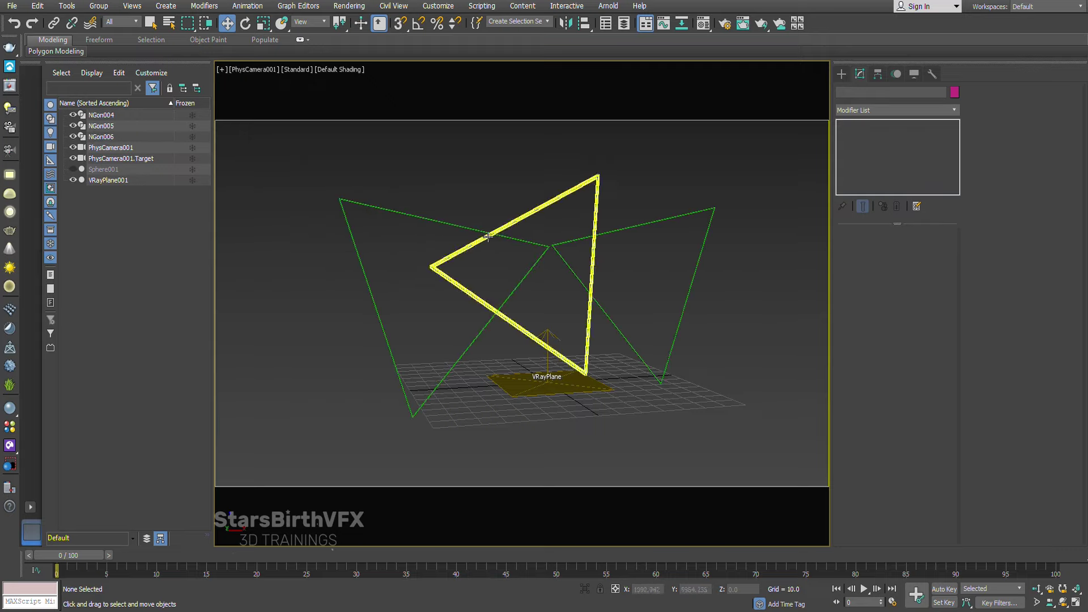
left_click_drag(429, 188, 654, 270)
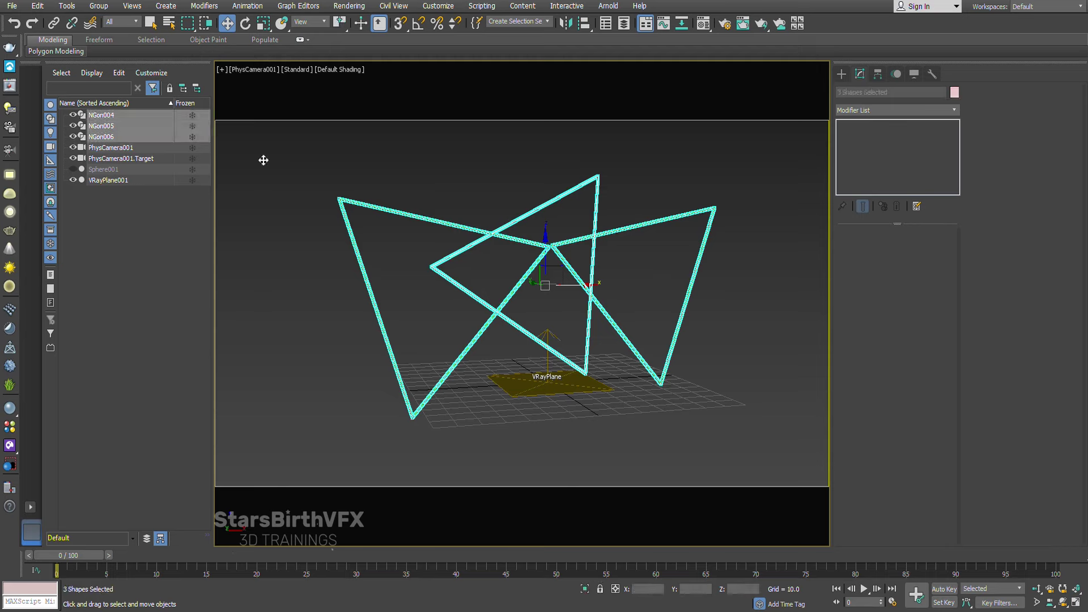
- Clone the three triangles as copies NGon007–NGon009 and hide the copies
left_click(66, 6)
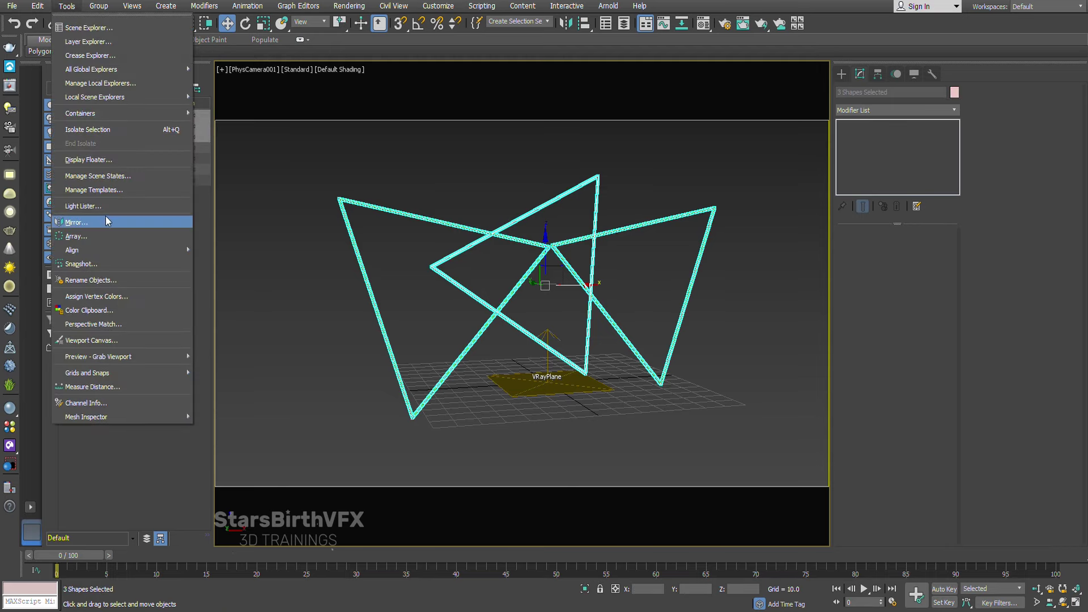
mouse_move(38, 5)
left_click(65, 105)
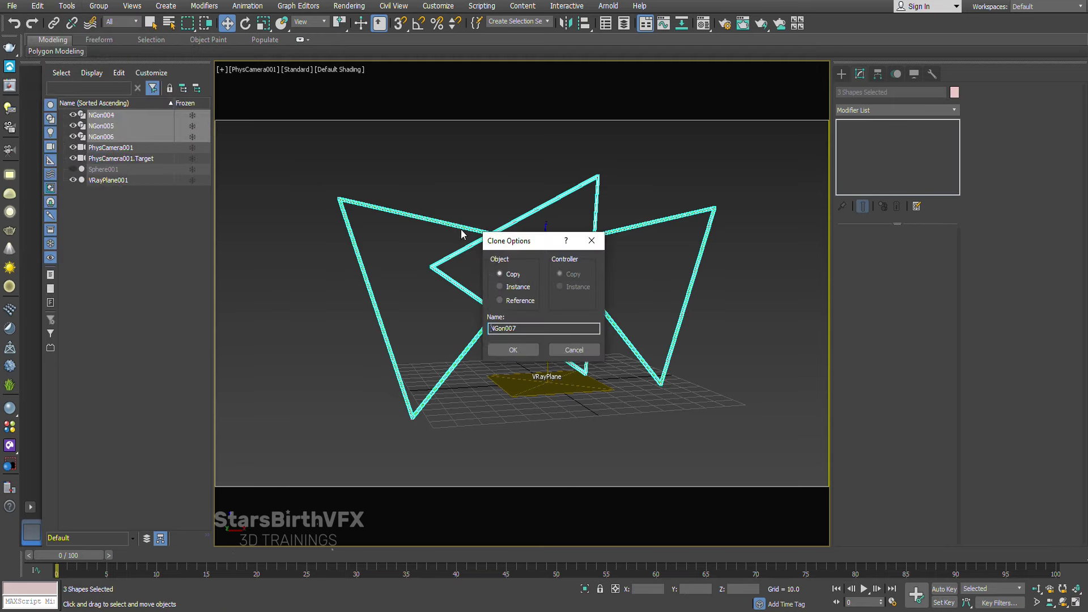
left_click(514, 347)
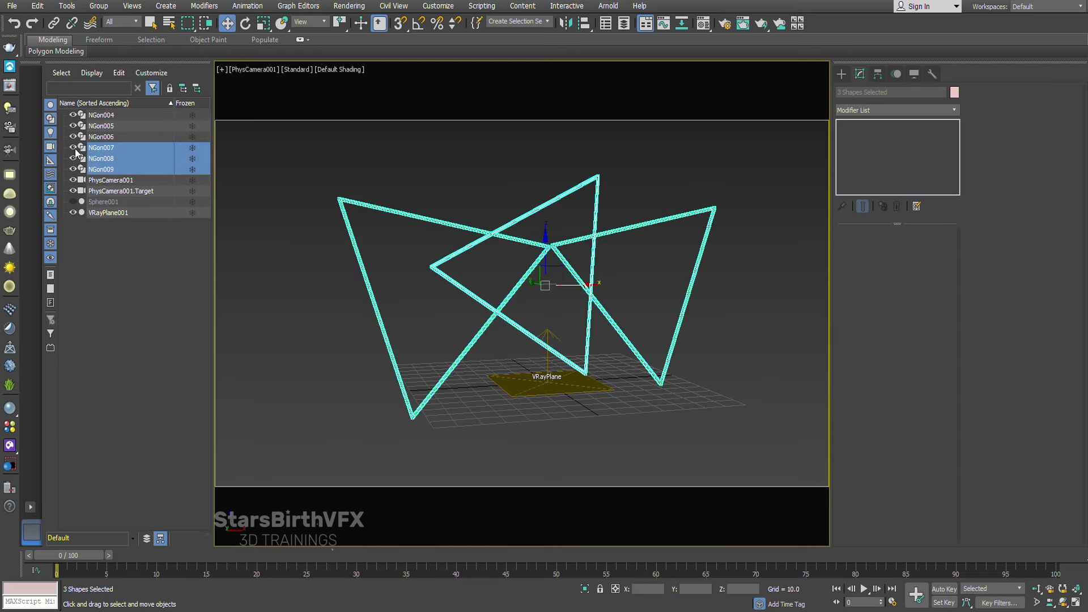
left_click(74, 148)
left_click(101, 137)
- Convert NGon004–NGon006 to editable meshes, then select only NGon004
left_click(101, 115, "shift")
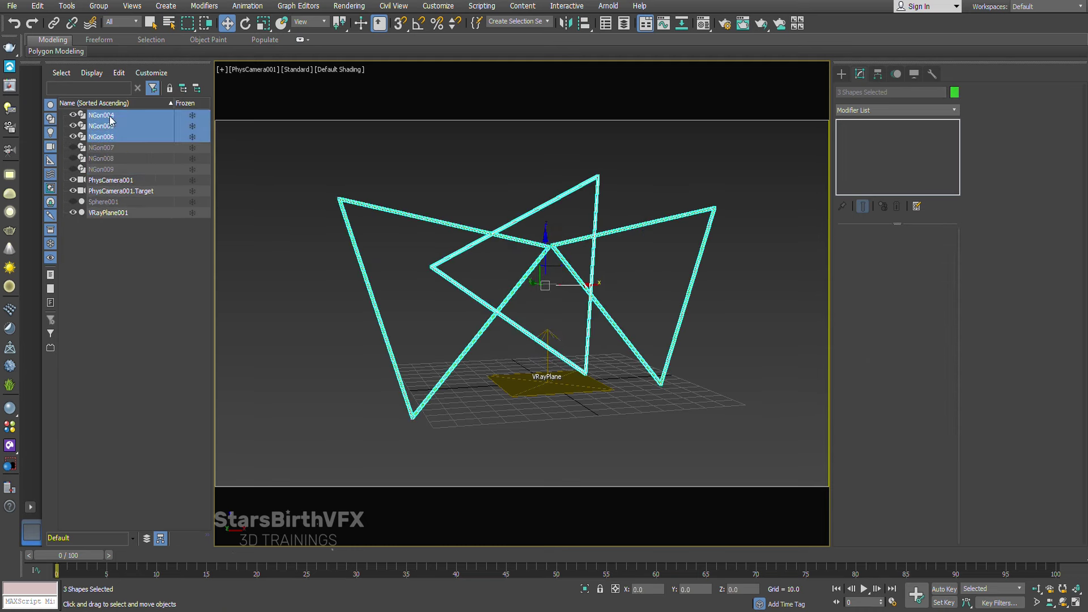
right_click(453, 225)
left_click(600, 376)
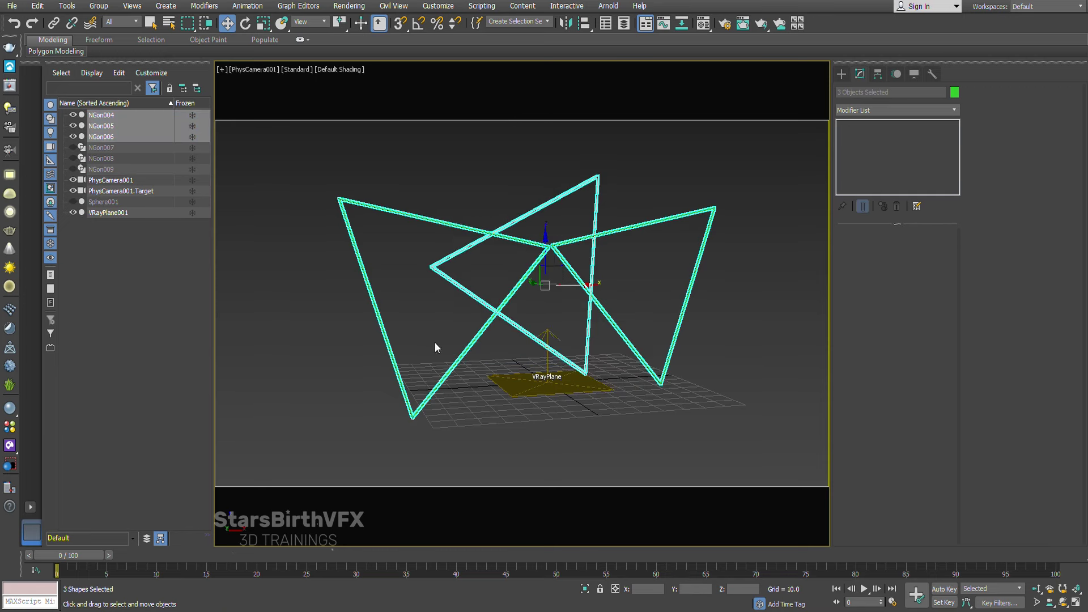
left_click_drag(379, 173, 342, 243)
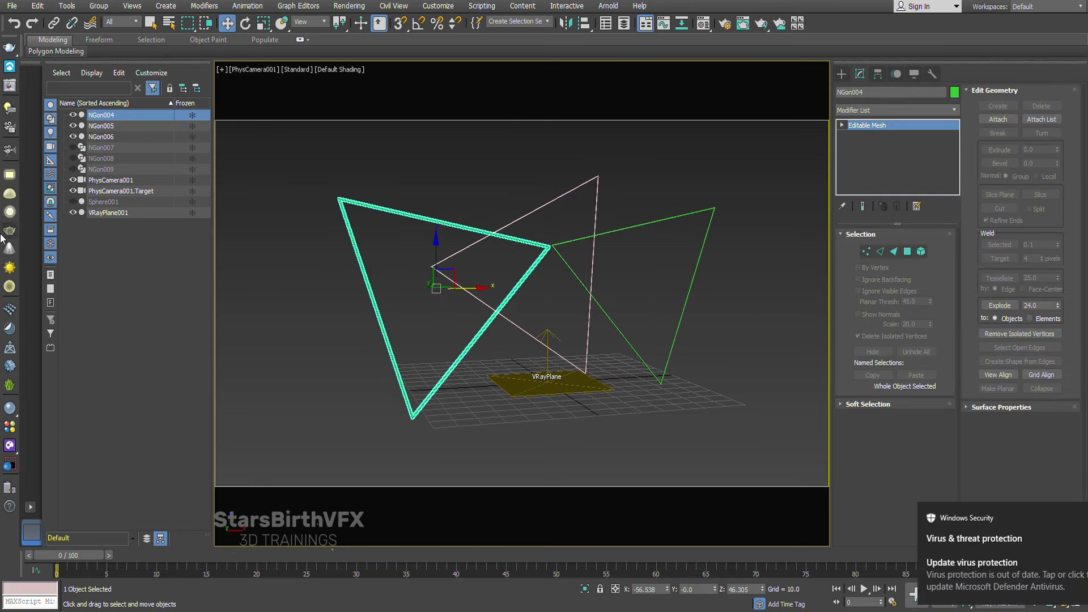
- Convert the first triangle into a mesh light and clear the selection
left_click(6, 235)
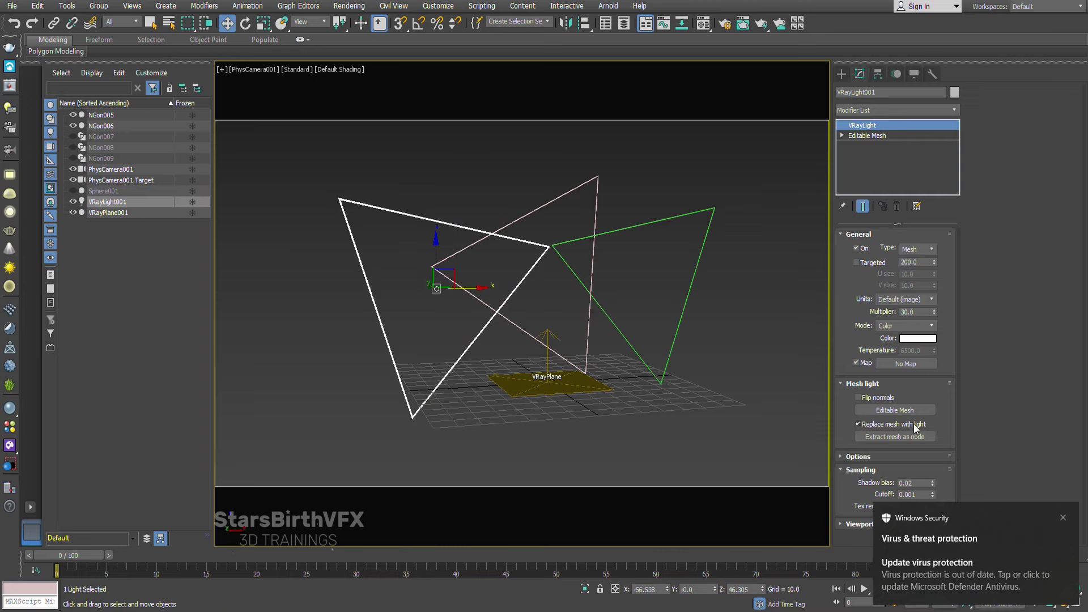
left_click(622, 231)
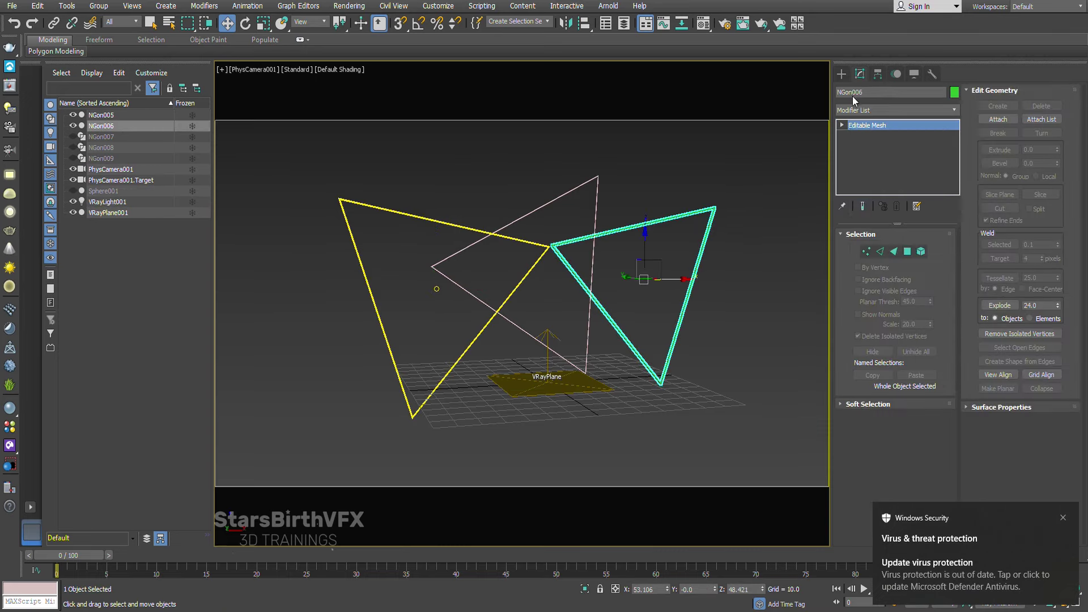
left_click(841, 74)
left_click(818, 107)
- Place a new VRayLight with its type set to Mesh
left_click(866, 92)
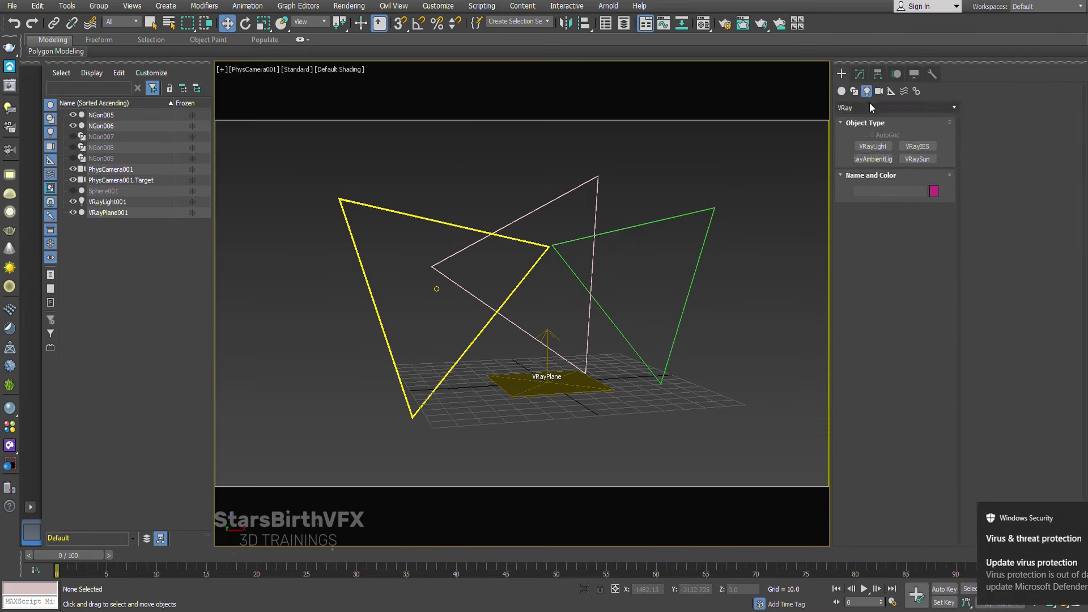
left_click(872, 140)
left_click(882, 142)
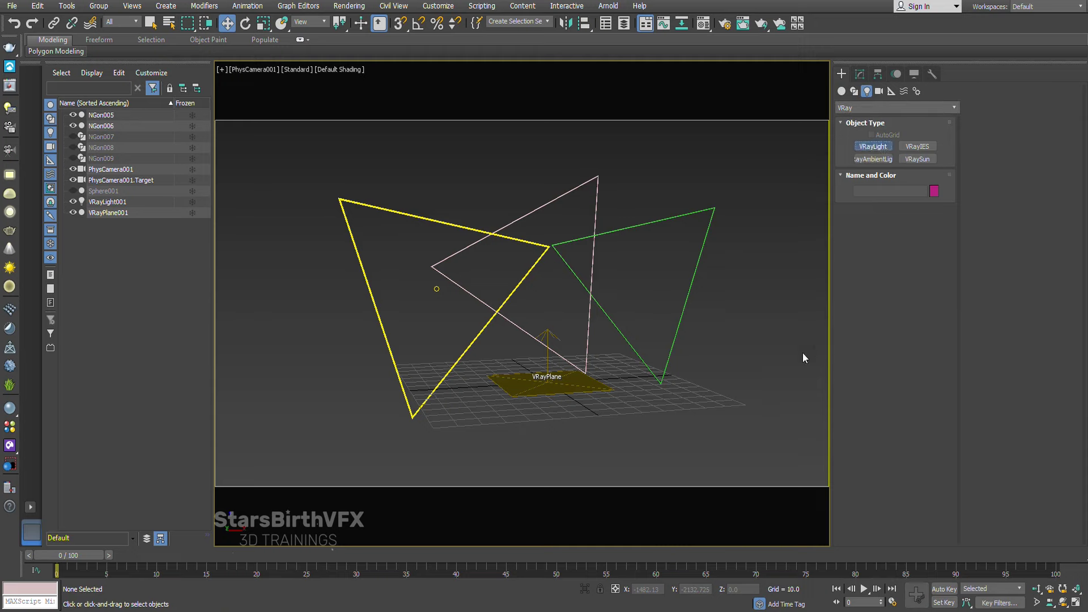
left_click(929, 226)
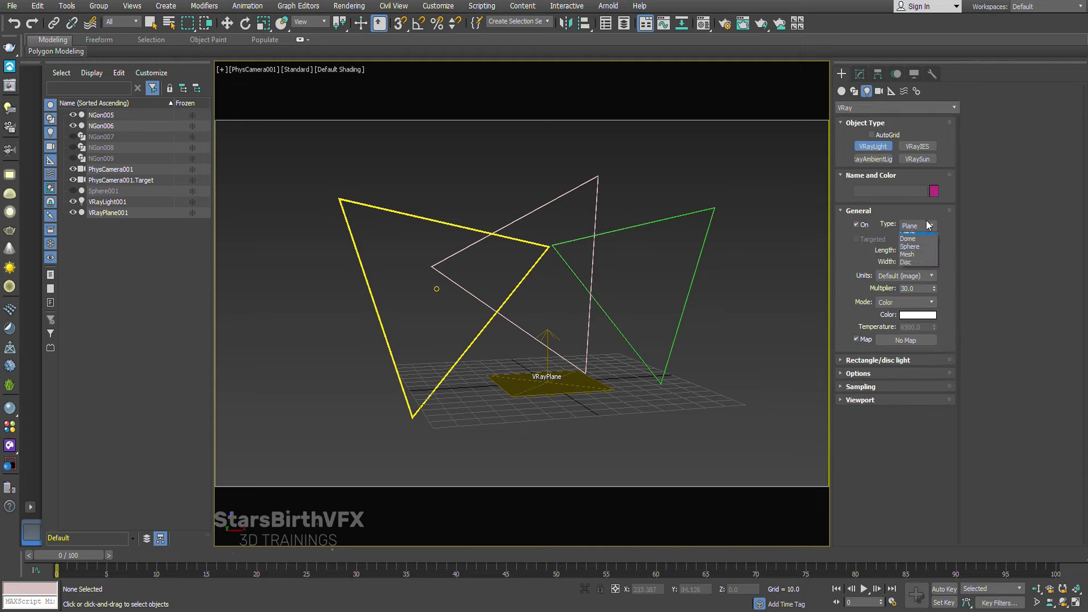
left_click(923, 261)
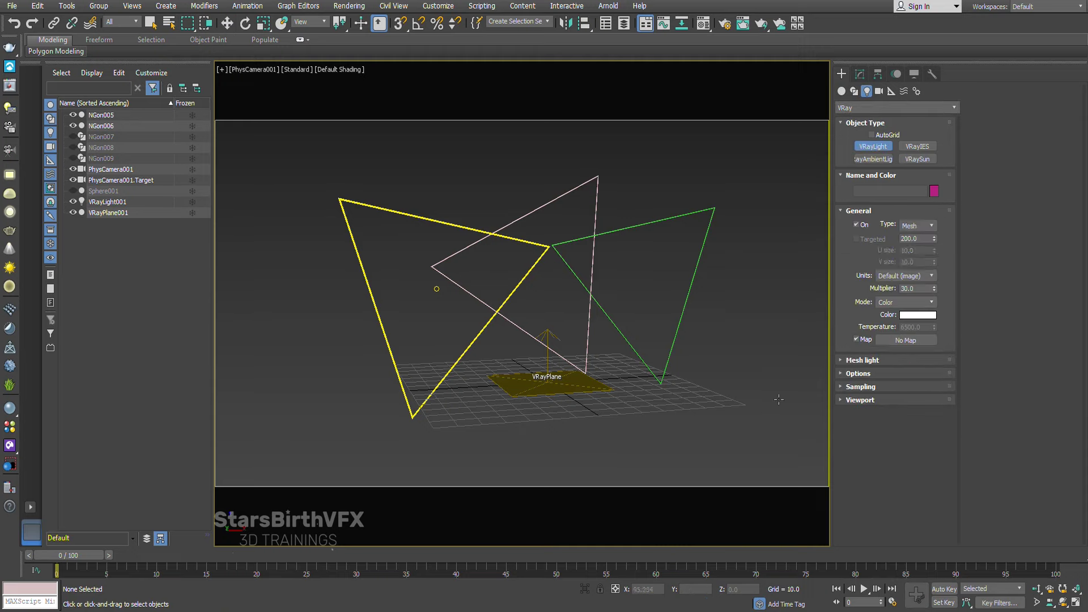
left_click(729, 410)
left_click(857, 360)
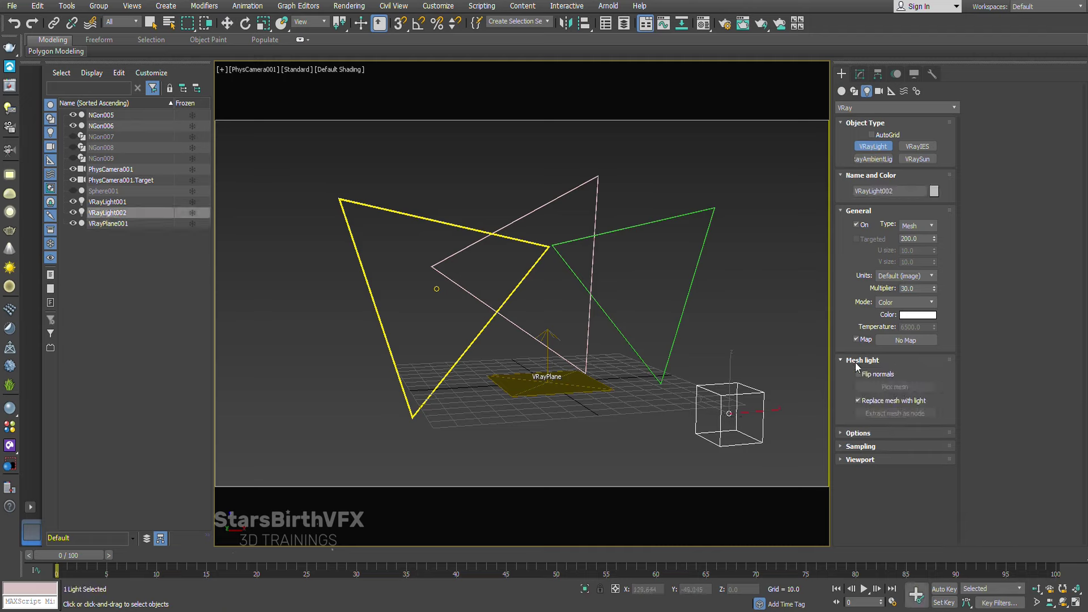
key("w")
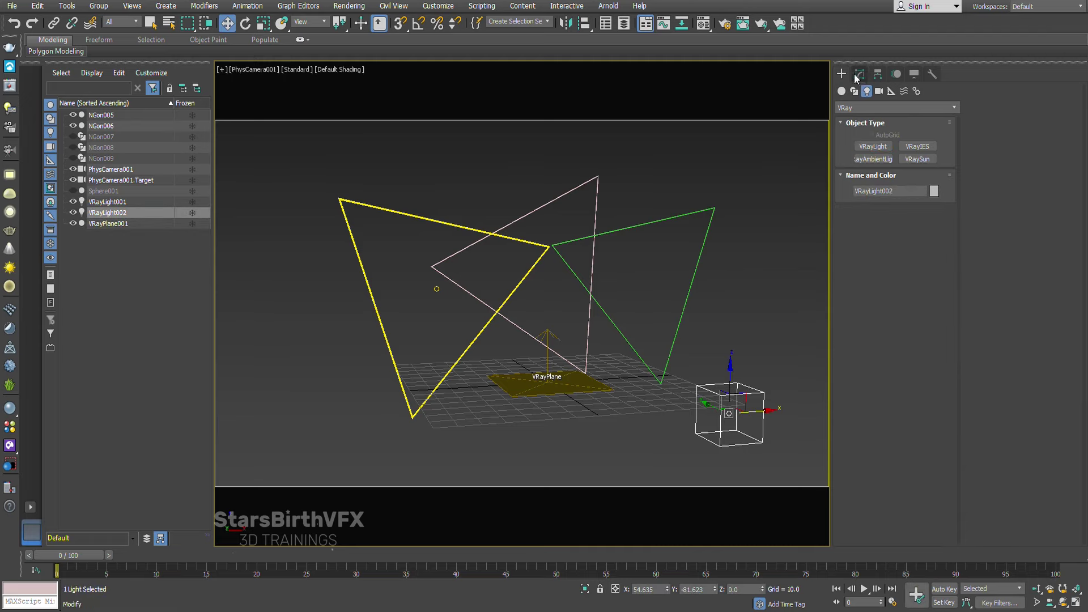
- Pick the green NGon006 as the light's mesh and convert the pink middle triangle too
left_click(857, 74)
left_click(895, 412)
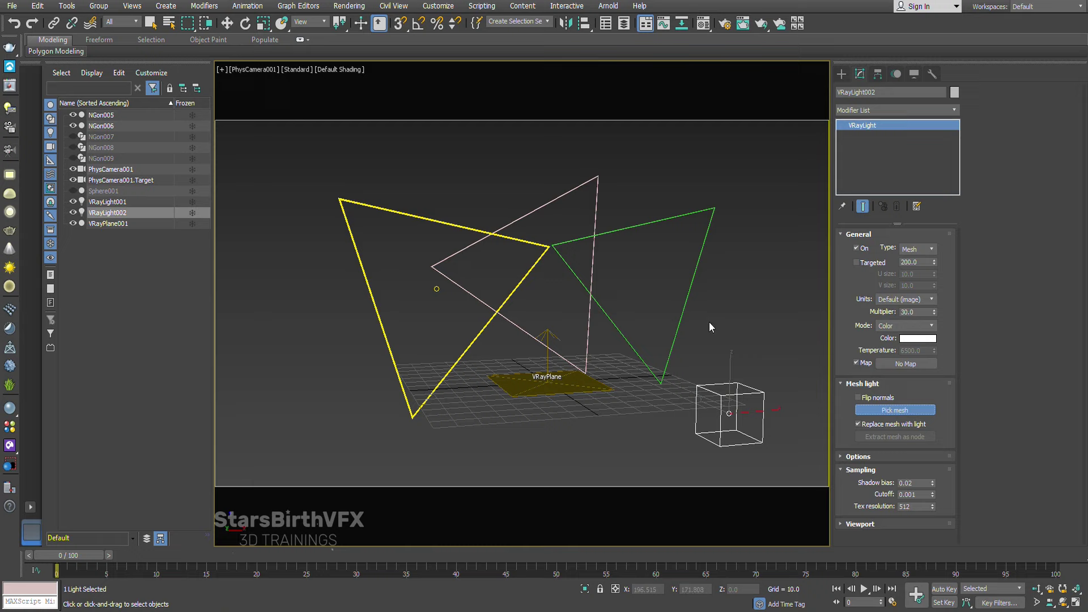
left_click(687, 301)
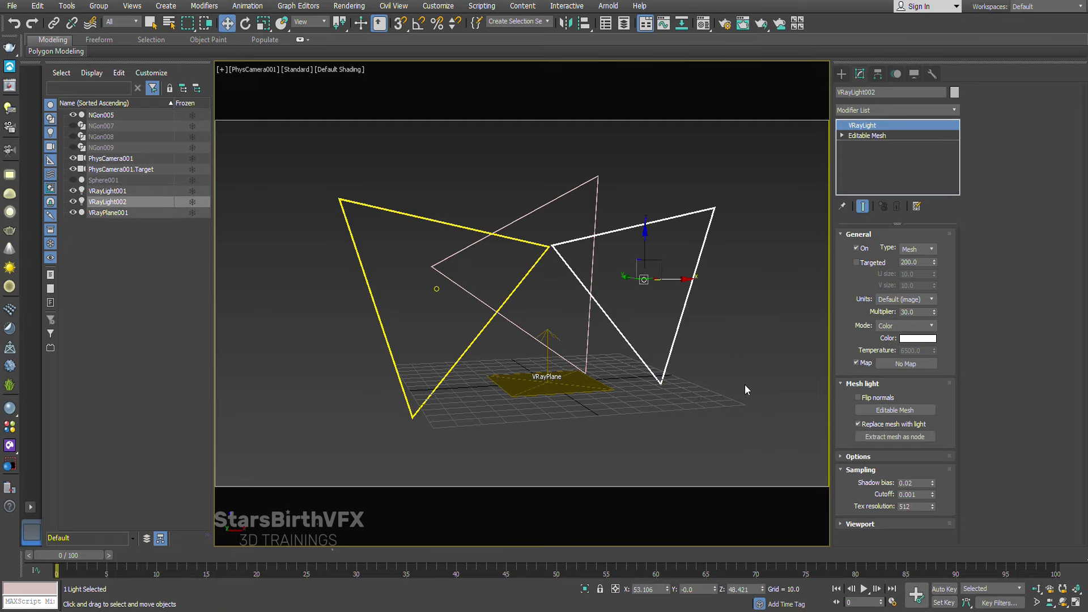
left_click(597, 212)
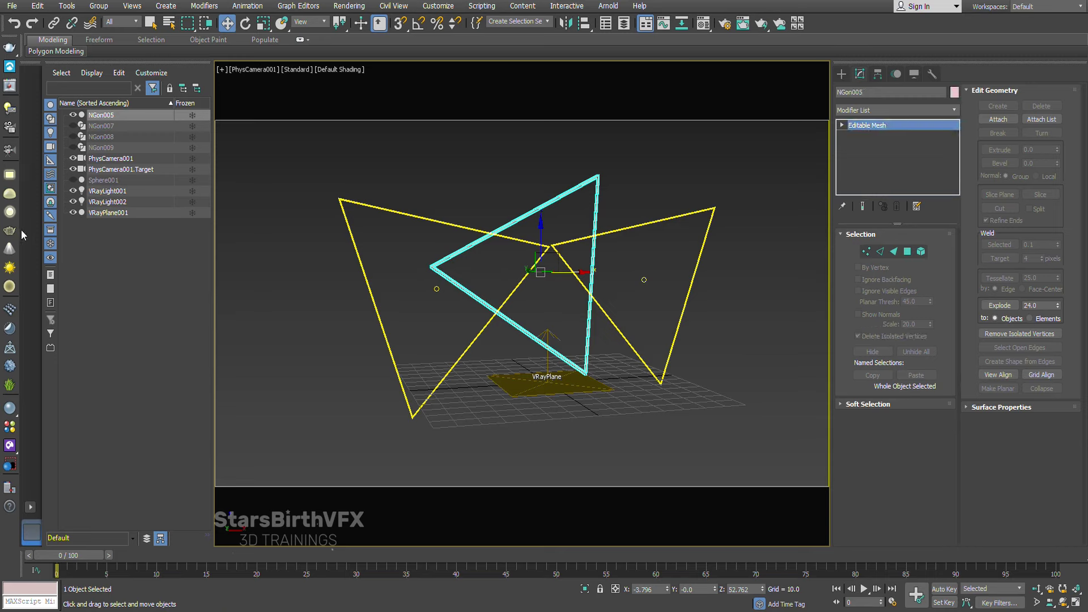
left_click(48, 244)
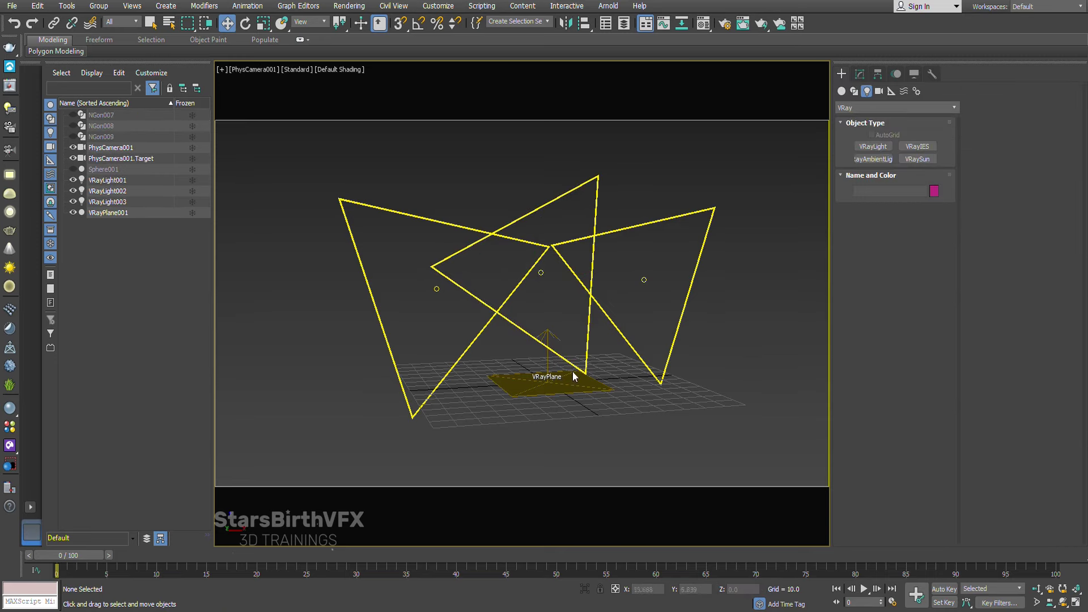
left_click(628, 604)
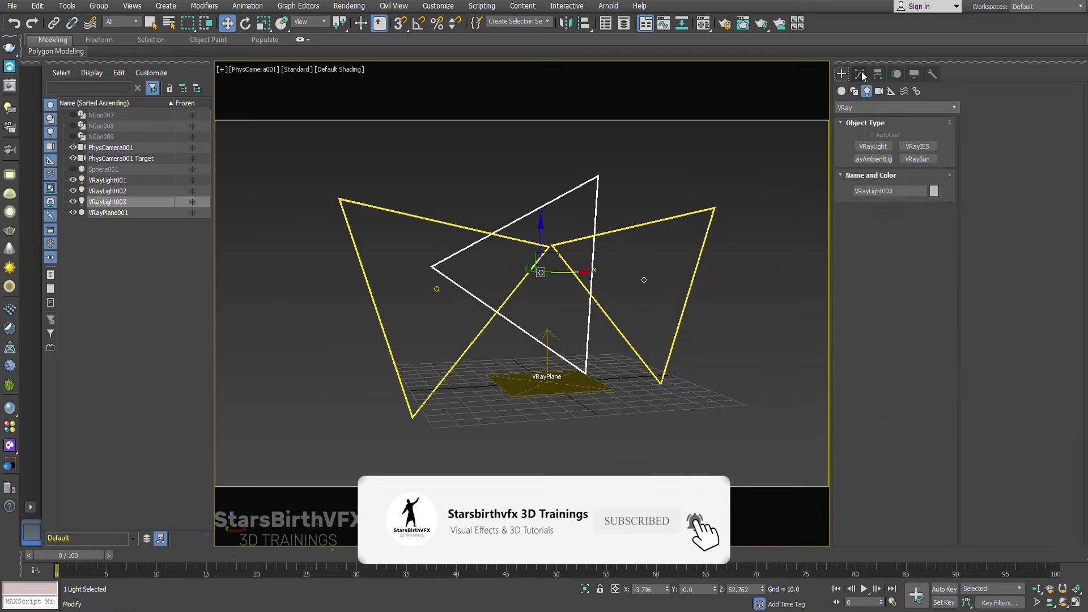
- Show VRayLight003's mesh-light parameters and narrow the command panel to widen the viewport
left_click(860, 74)
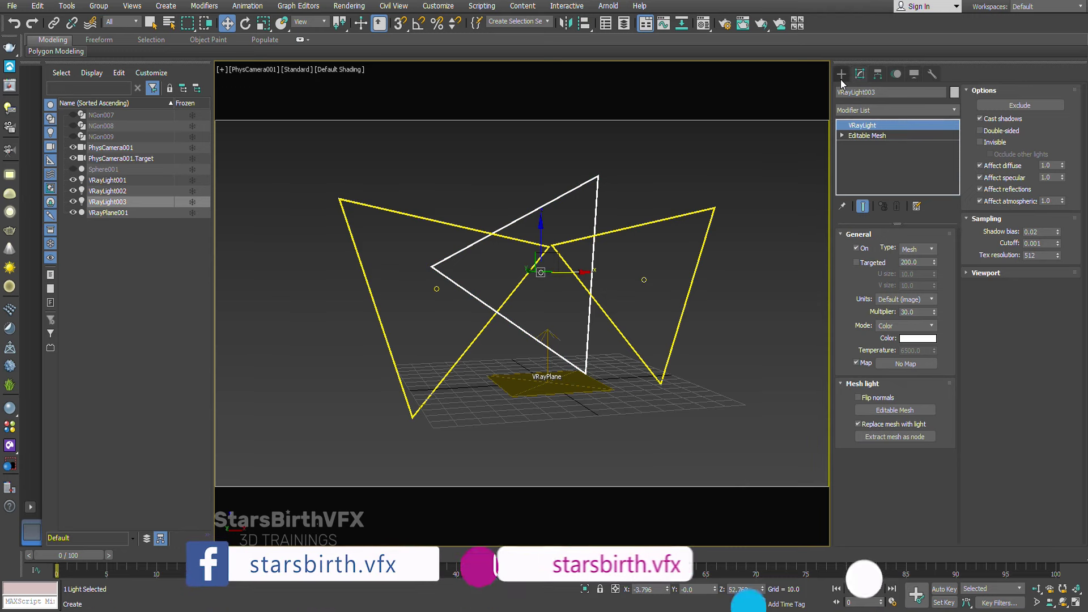
mouse_move(833, 181)
left_mouse_down()
mouse_move(994, 186)
mouse_move(942, 257)
mouse_move(954, 257)
left_mouse_up()
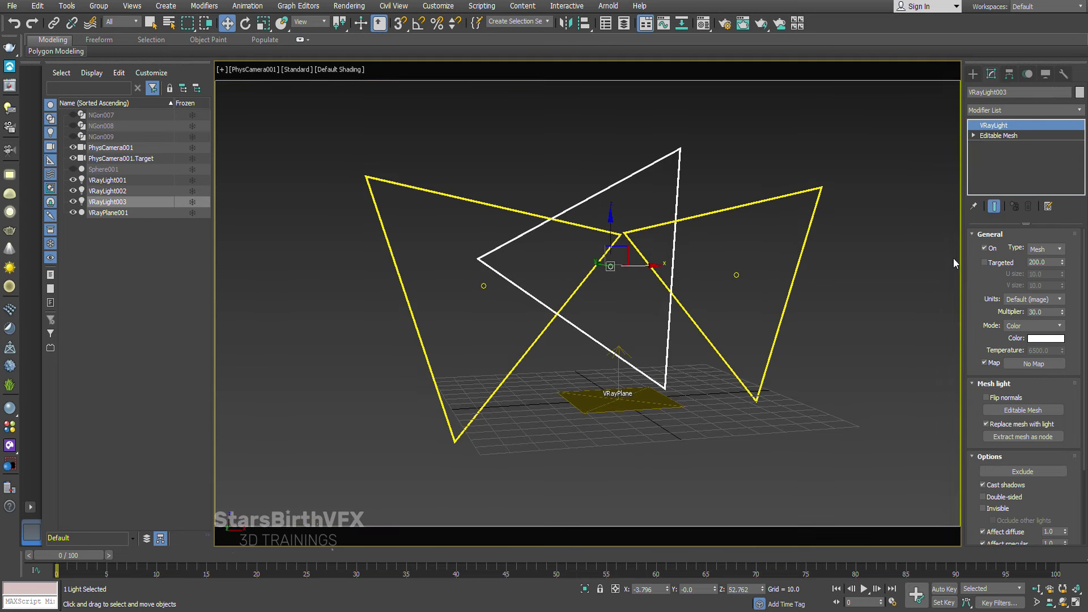
- Start an interactive V-Ray render at 100% zoom with Lens Effects toggled off
left_click(828, 362)
key("shift+q")
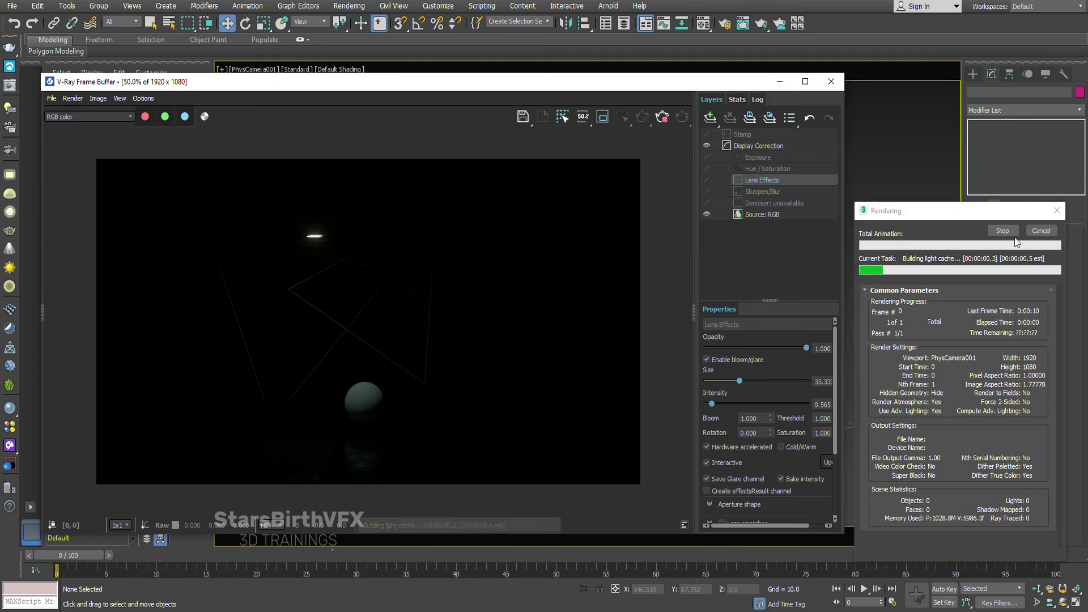
left_click(664, 123)
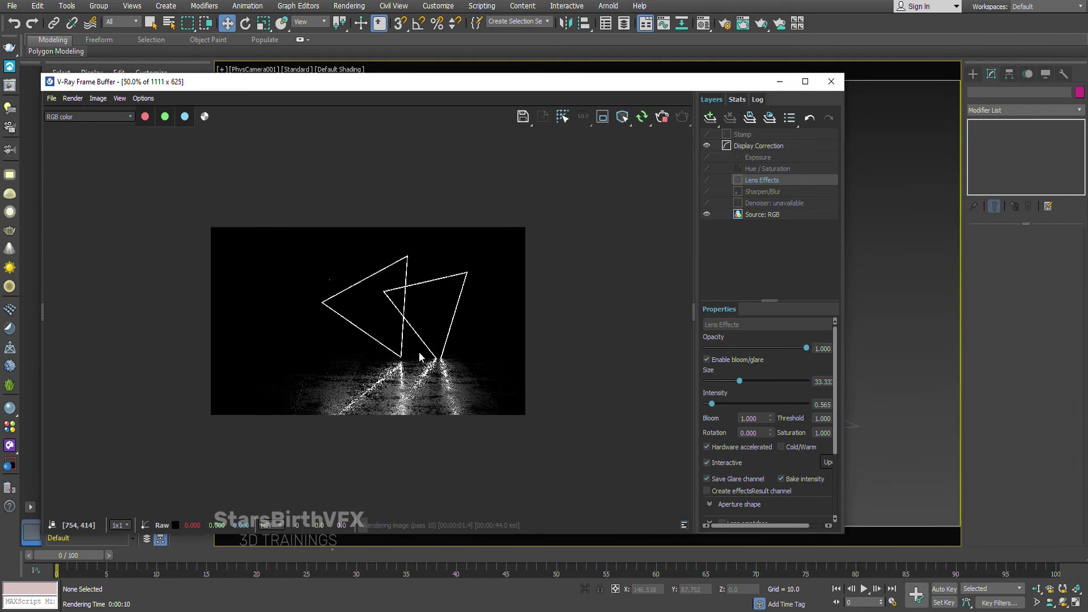
double_click(420, 352)
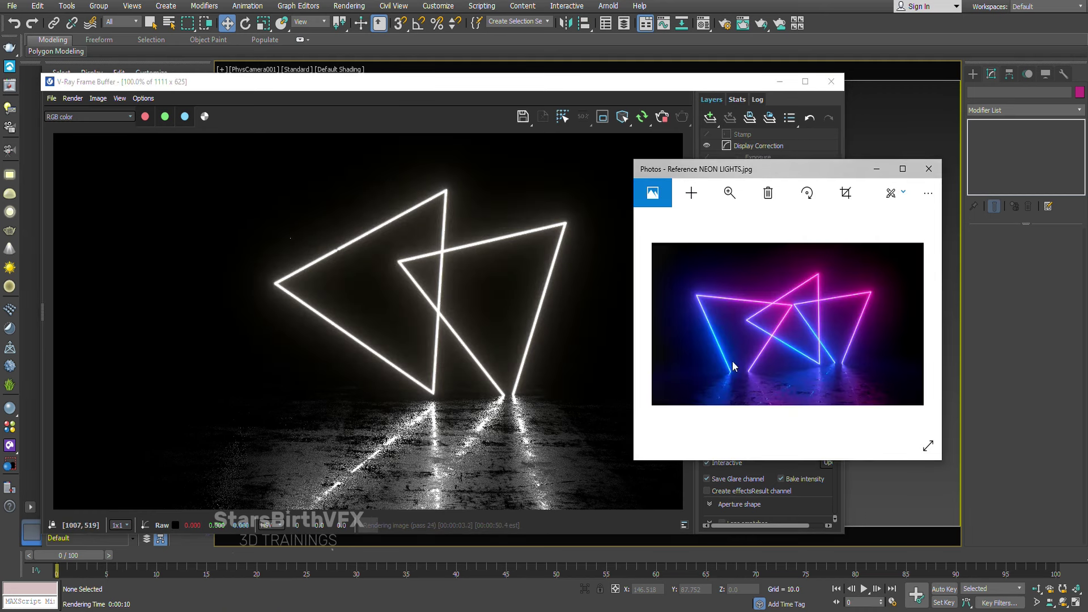
left_click(705, 179)
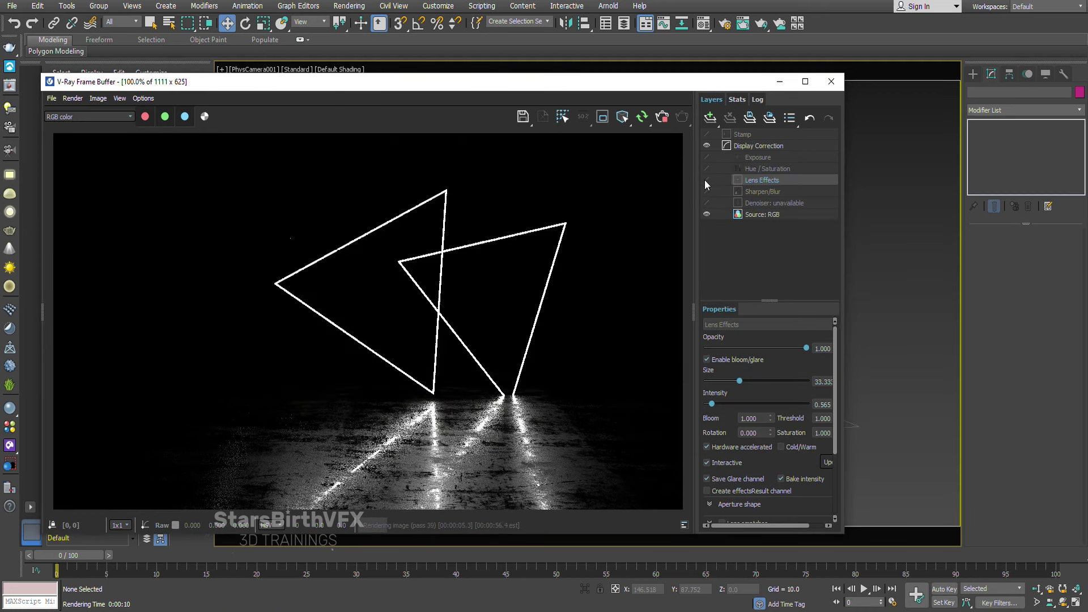
- Select the floor plane, shrink and move the frame buffer top-left, then select VRayLight001
mouse_move(707, 85)
left_mouse_down()
mouse_move(494, 84)
mouse_move(926, 82)
left_mouse_up()
left_click(654, 391)
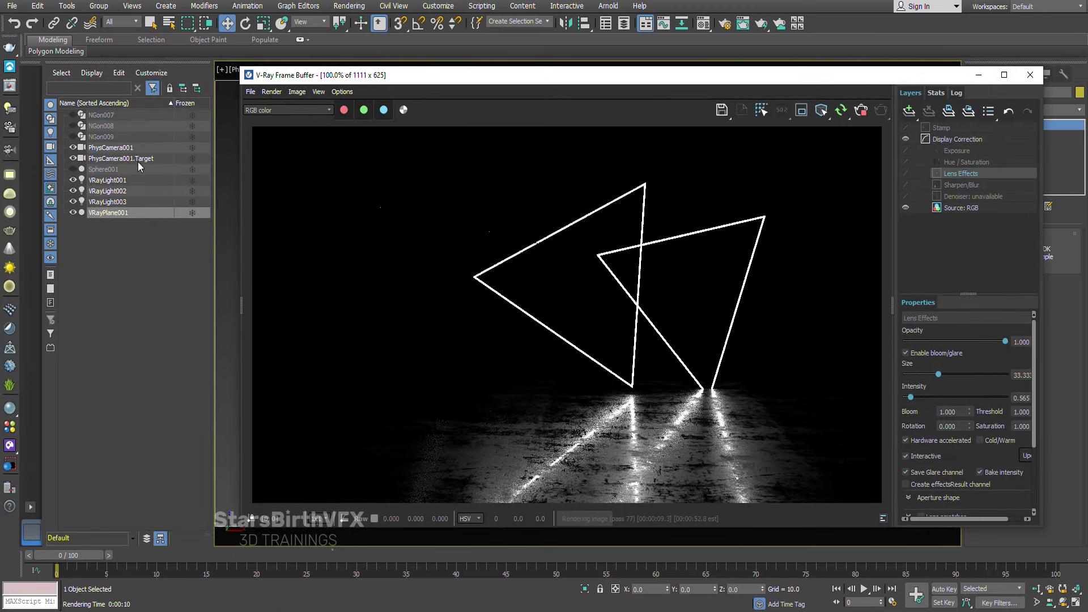
left_click(74, 212)
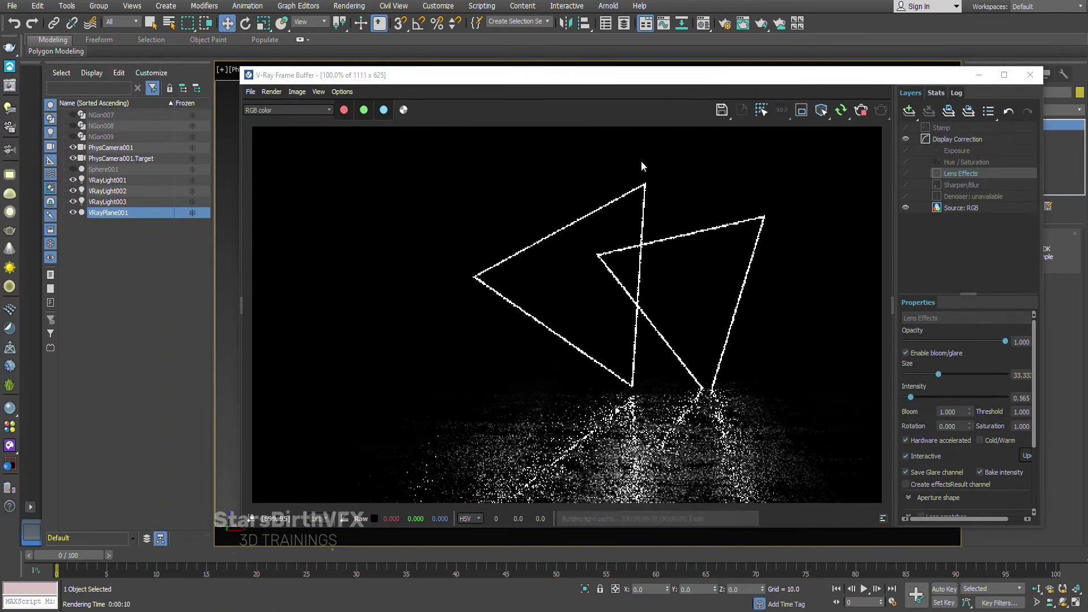
mouse_move(743, 76)
left_mouse_down()
mouse_move(559, 191)
mouse_move(713, 163)
left_mouse_up()
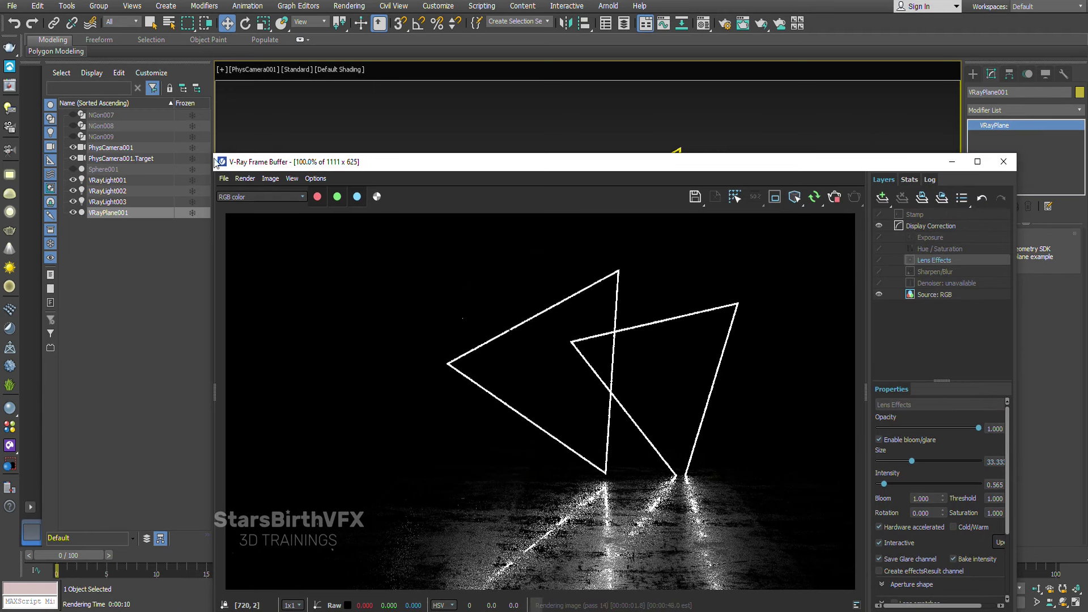
mouse_move(213, 153)
left_mouse_down()
mouse_move(473, 371)
mouse_move(505, 323)
mouse_move(451, 275)
left_mouse_up()
left_click_drag(609, 285, 358, 136)
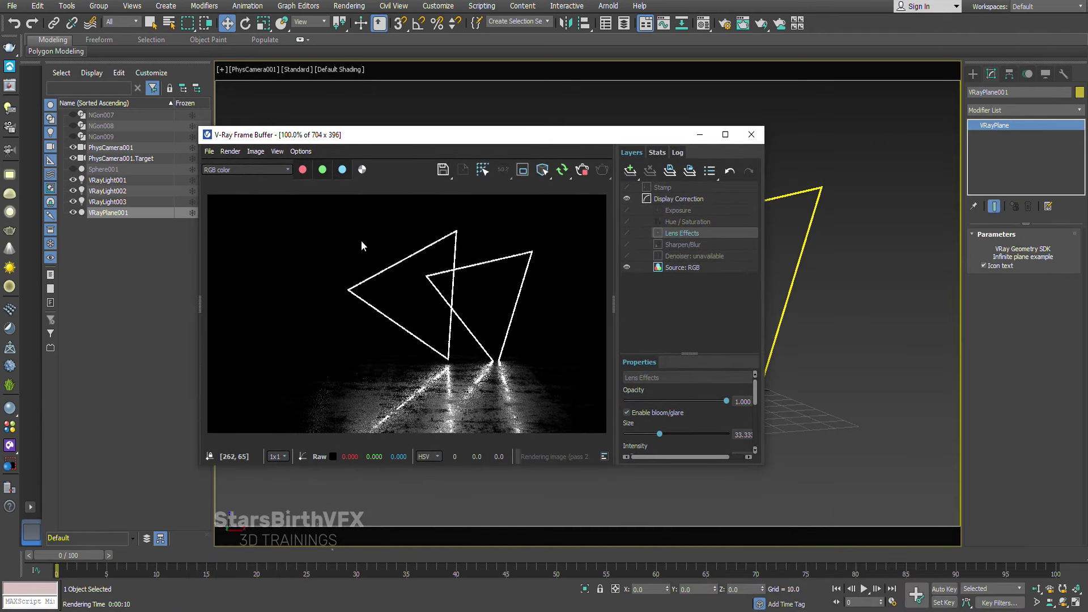
left_click_drag(623, 134, 370, 132)
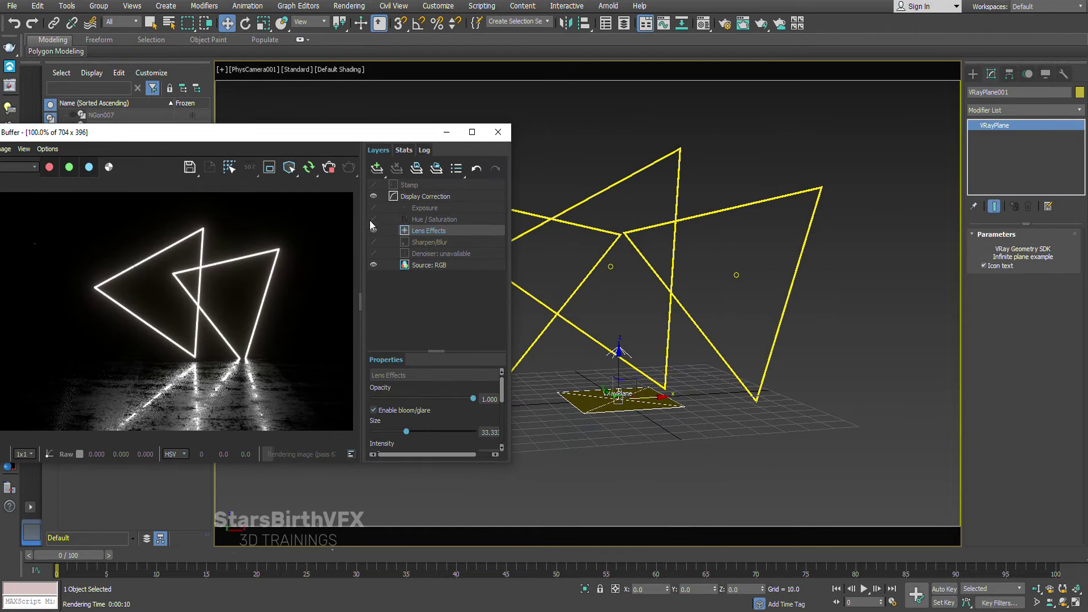
left_click(538, 217)
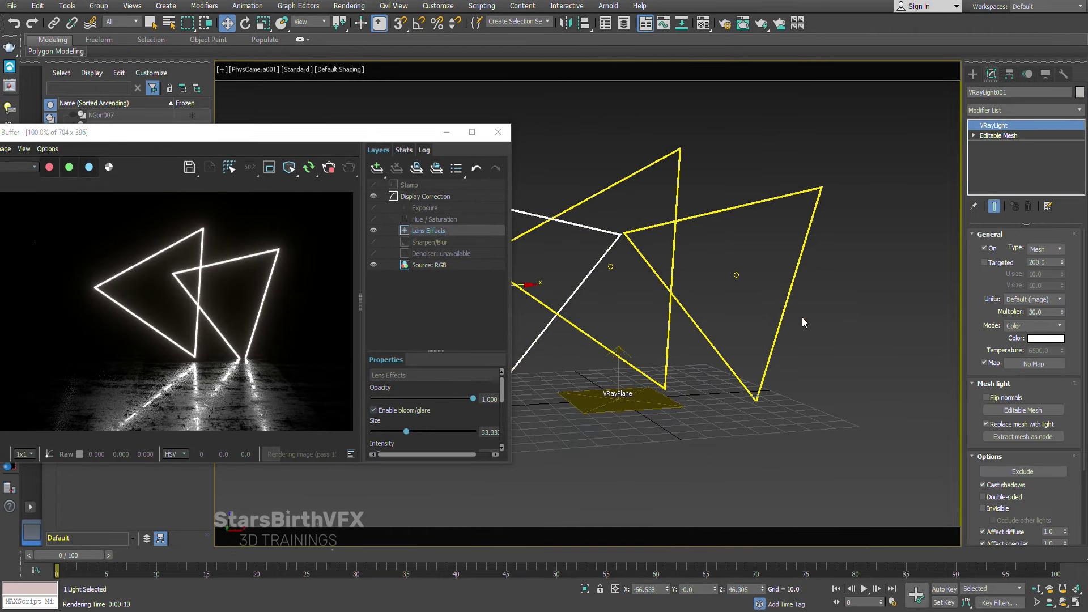
- Toggle VRayLight001's flipped normals off and back on while repositioning the frame buffer
double_click(993, 248)
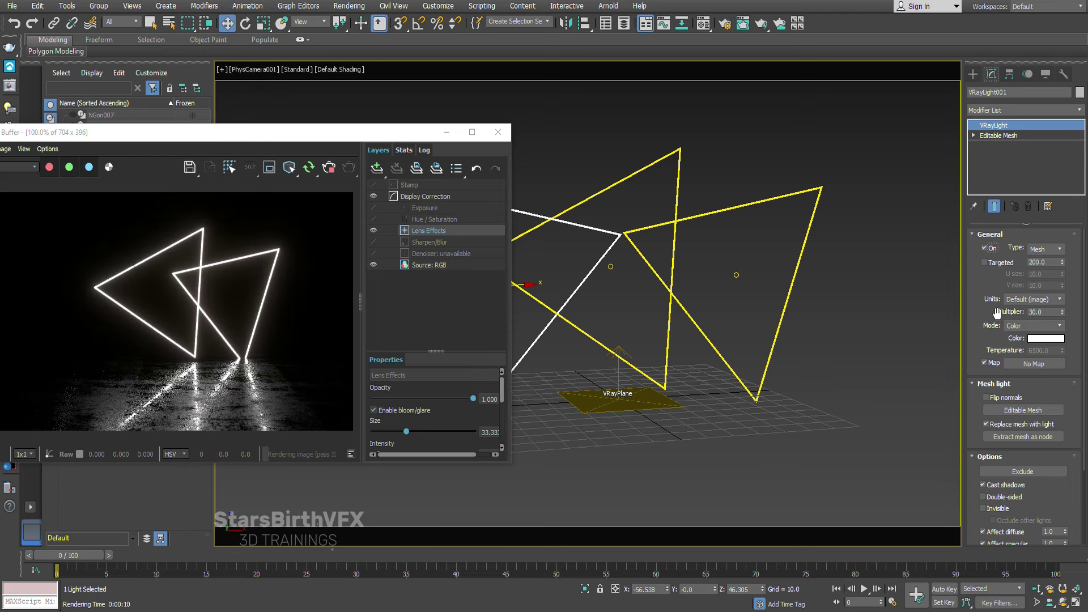
left_click(987, 398)
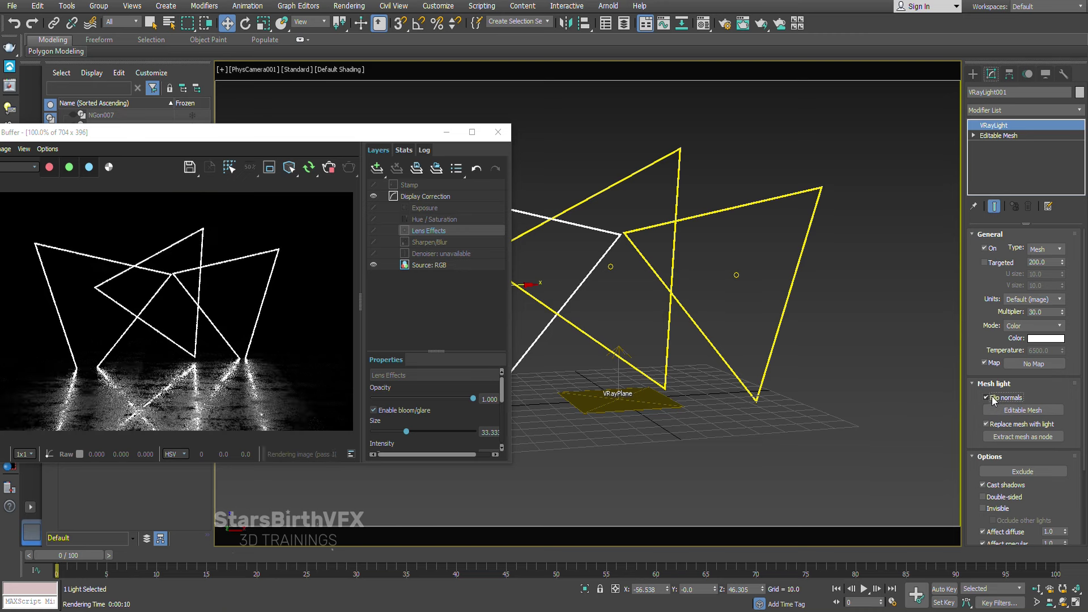
left_click(988, 398)
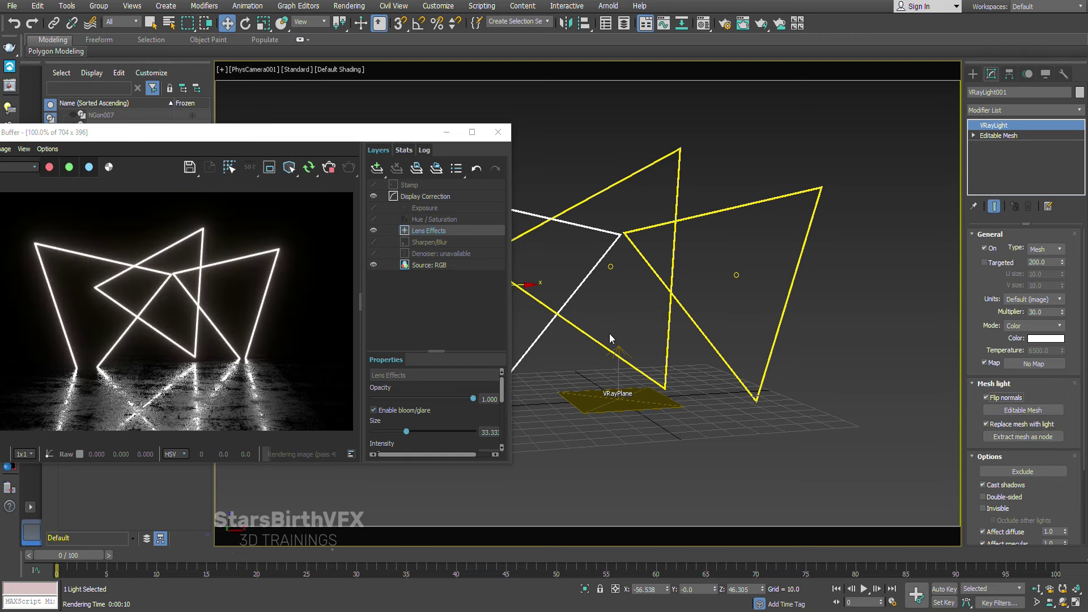
left_click_drag(331, 145, 540, 233)
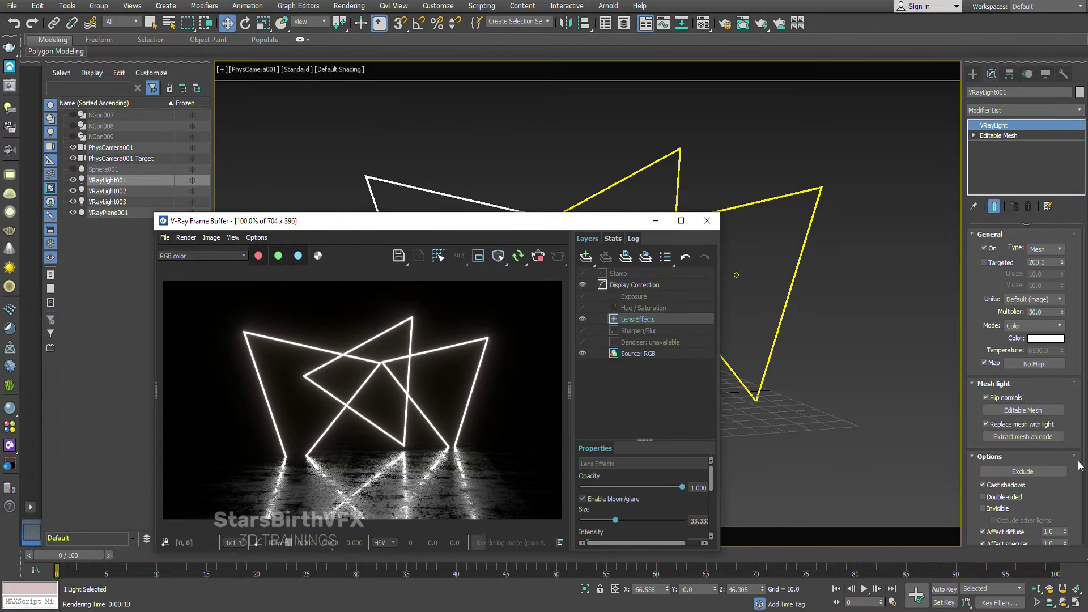
left_click(995, 398)
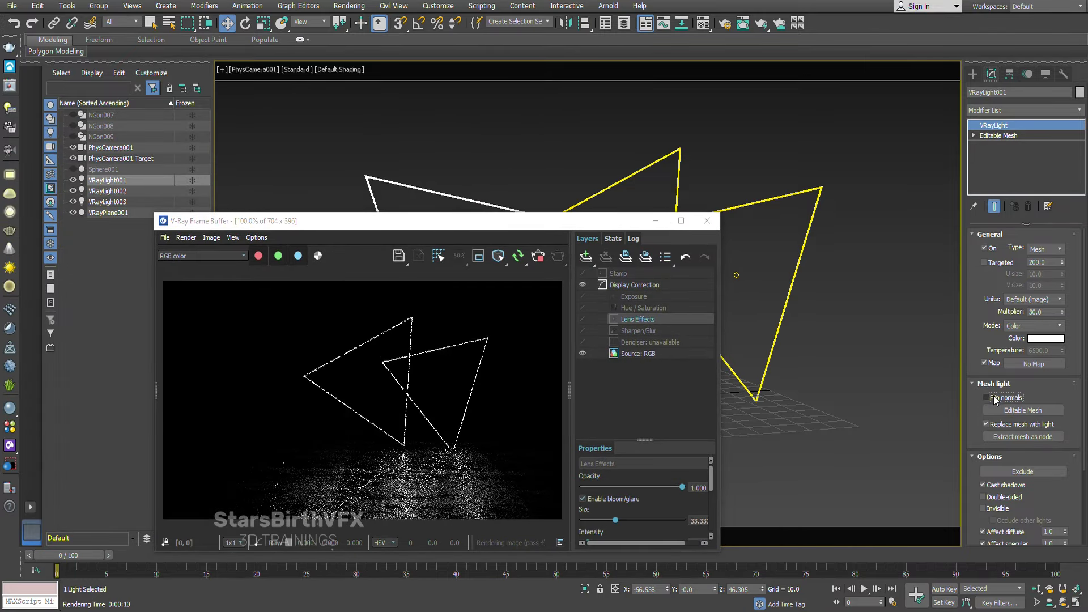
left_click_drag(553, 227, 544, 131)
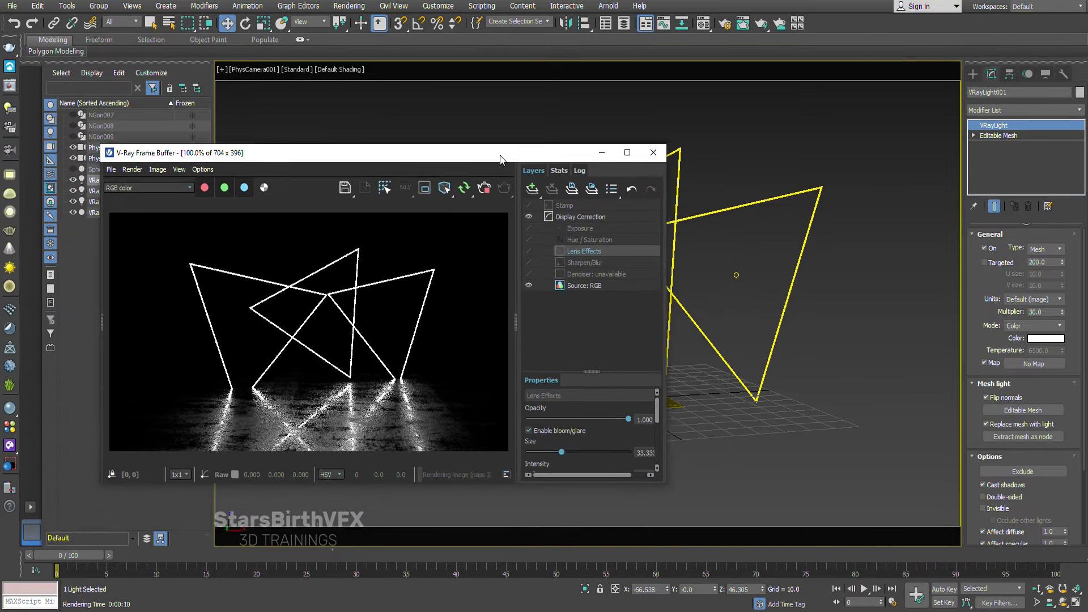
- Compare the render without bloom, close the reference photo and select VRayLight002
left_click(753, 417)
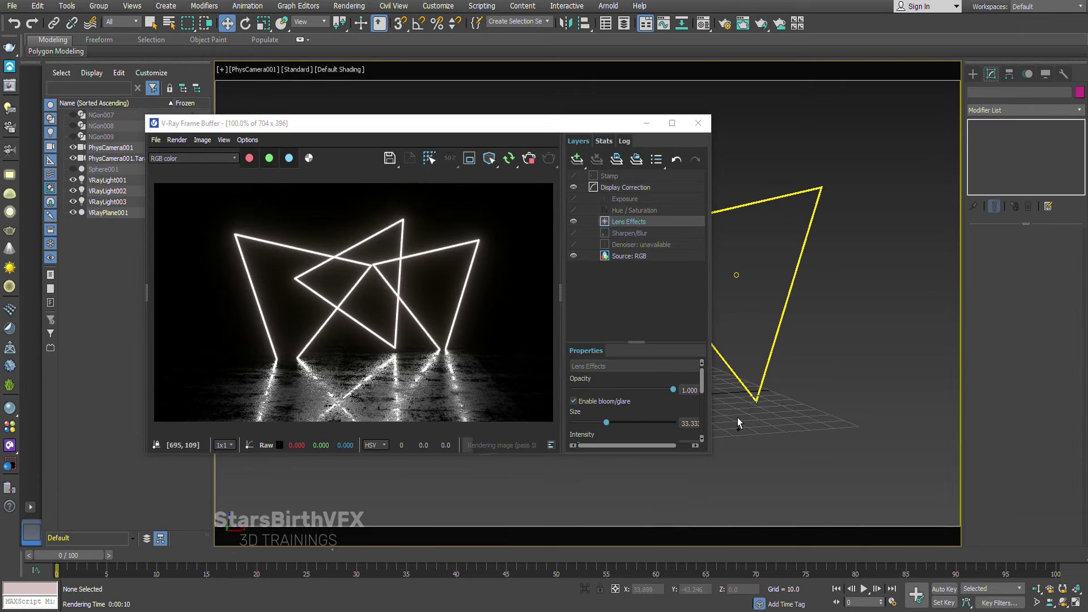
left_click(574, 221)
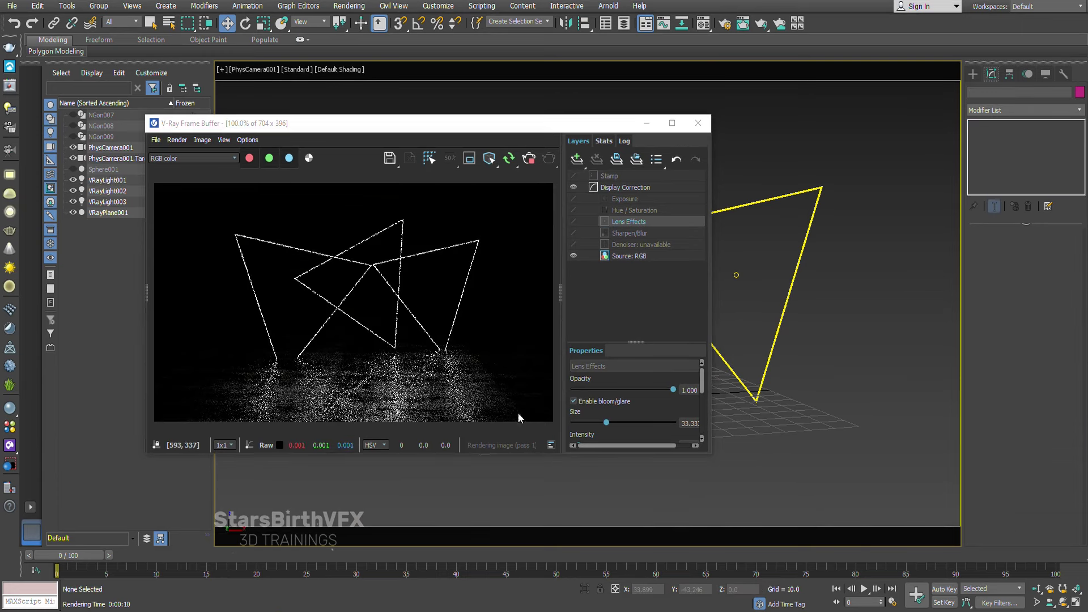
scroll(794, 336, "up", 2)
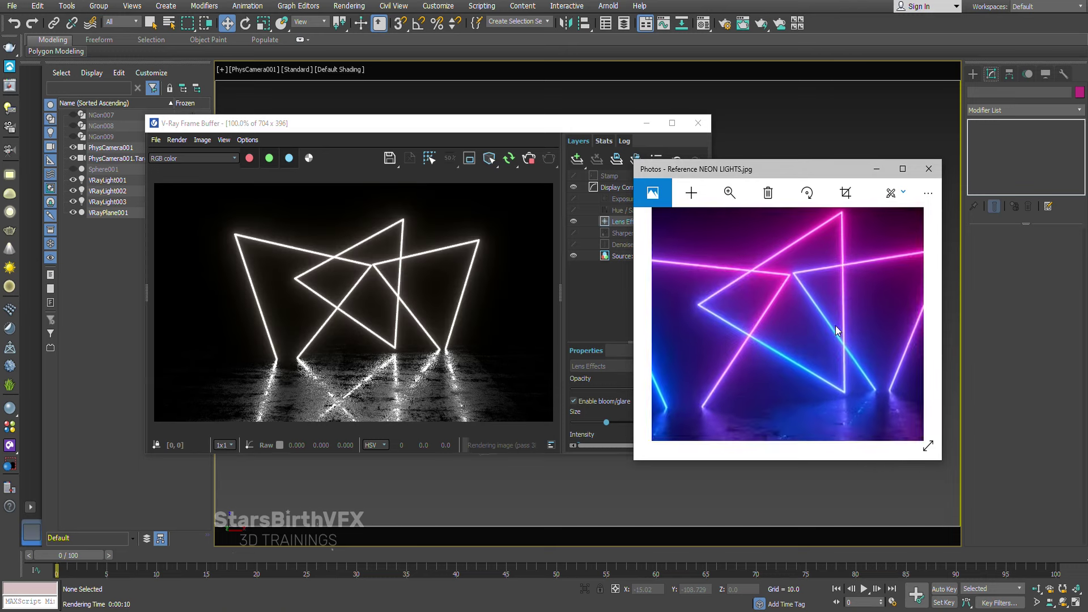
left_click(437, 278)
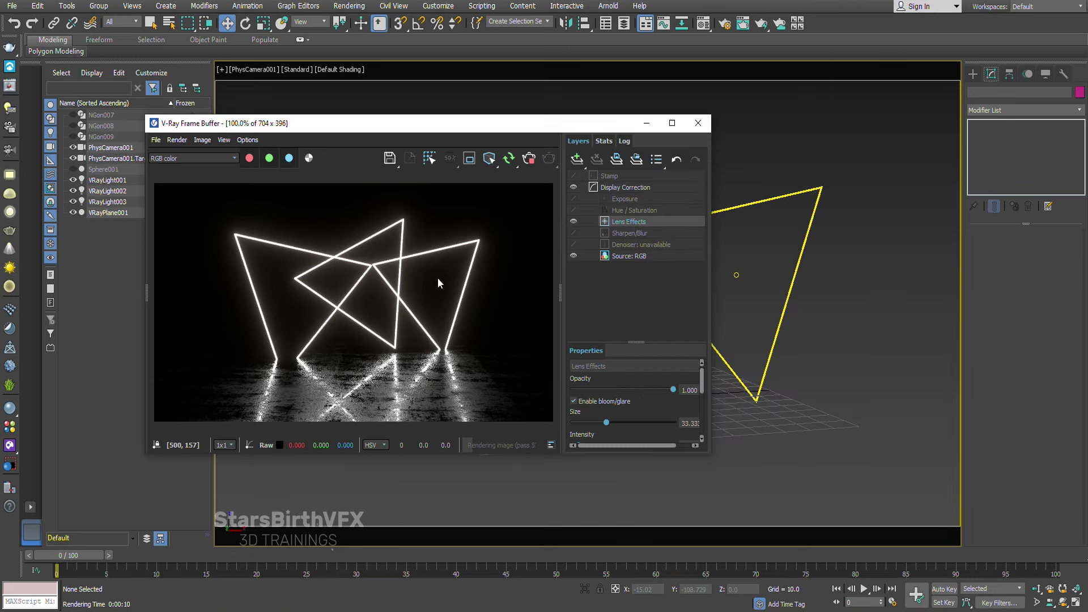
left_click(788, 295)
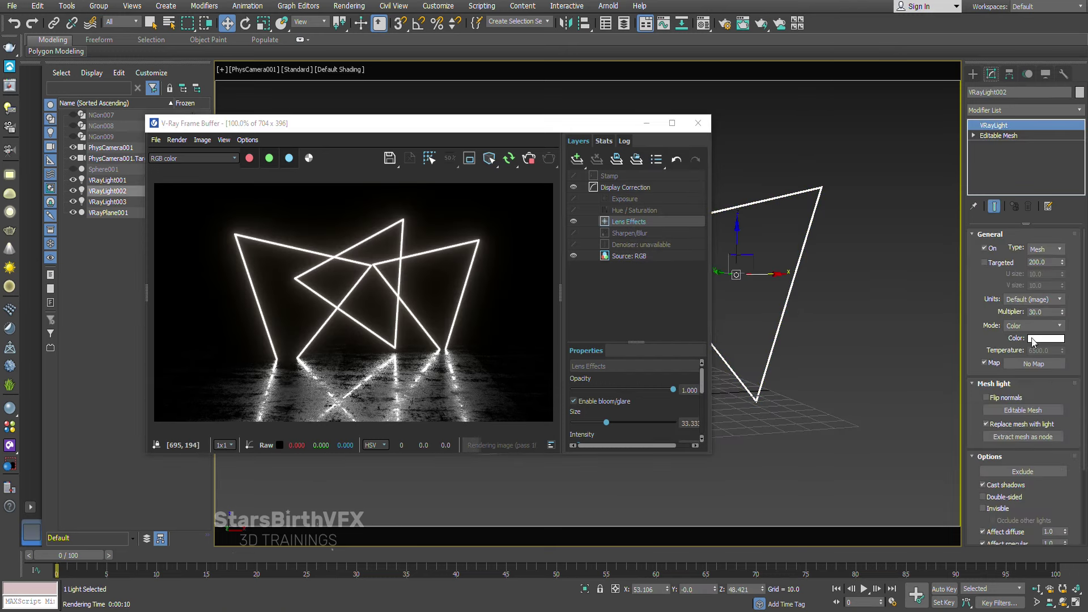
- Colour VRayLight002 magenta using the Whiteness slider, then move the frame buffer and select VRayLight003
left_click(1032, 339)
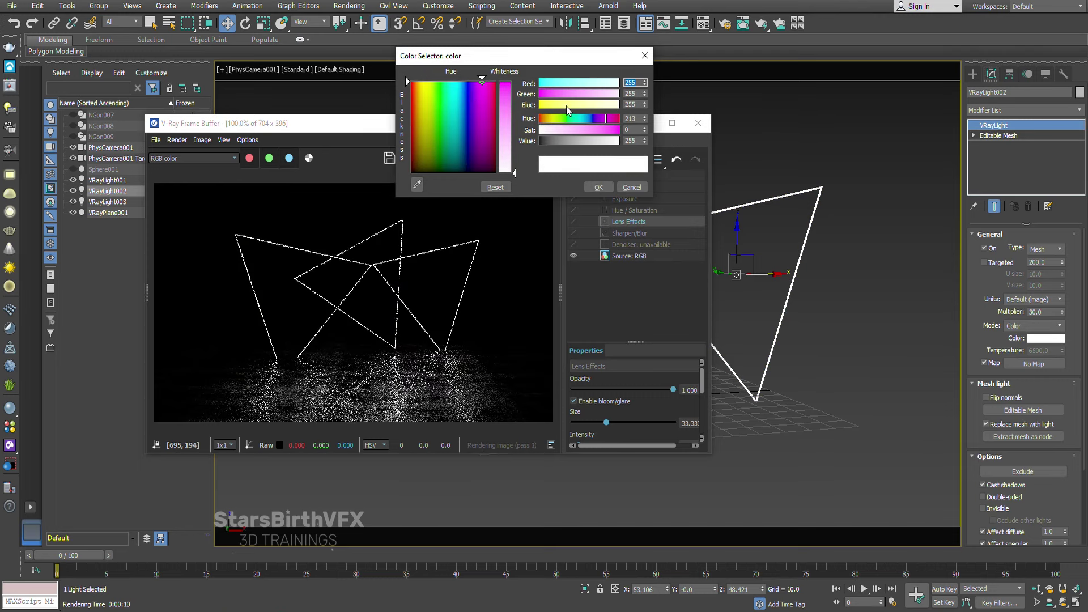
left_click_drag(514, 172, 514, 92)
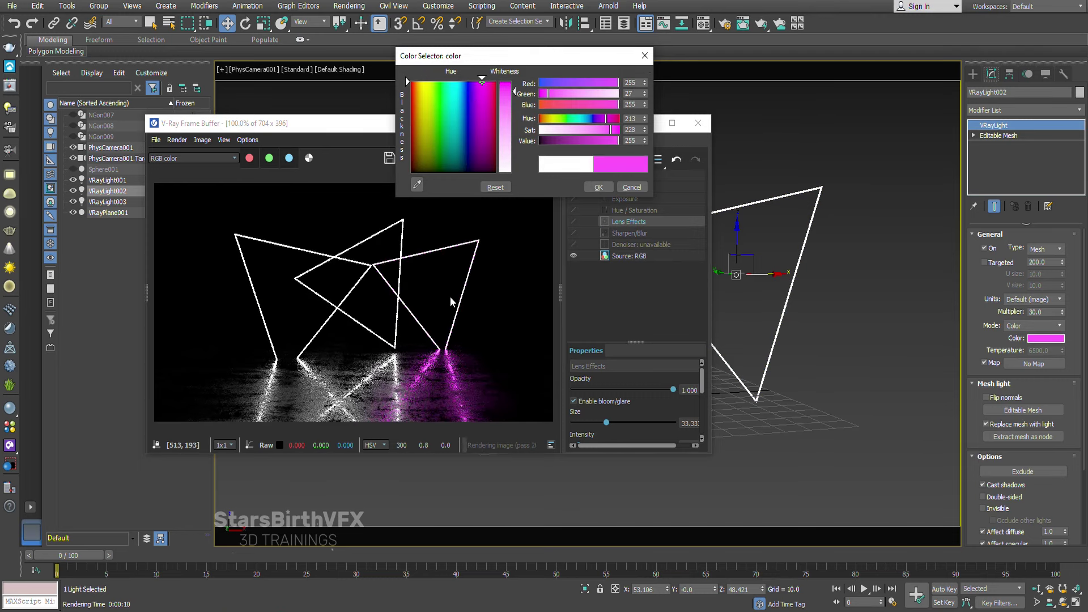
left_click(597, 187)
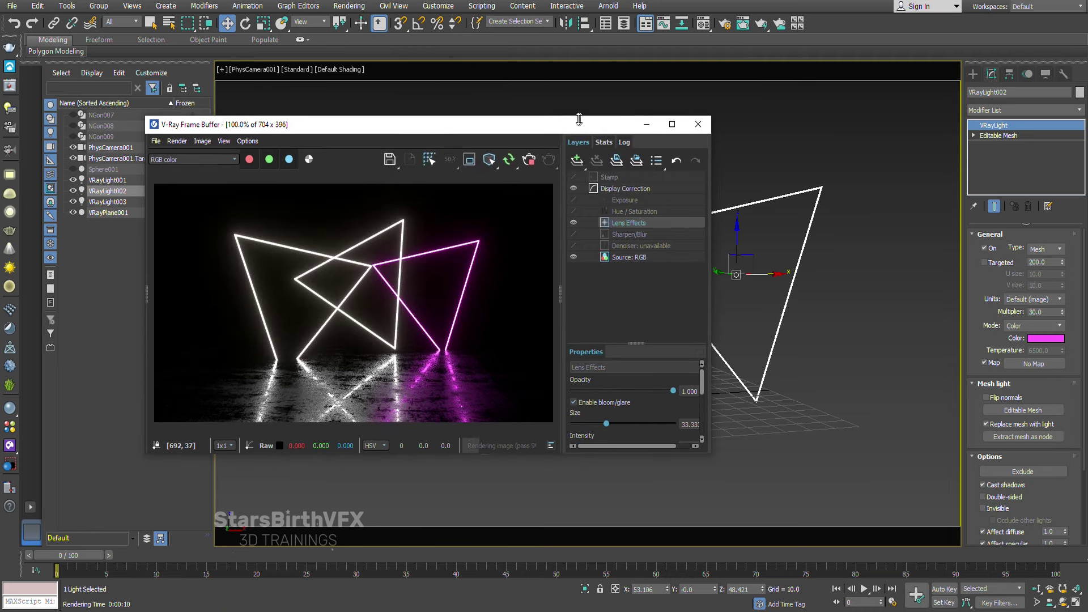
left_click_drag(558, 128, 423, 141)
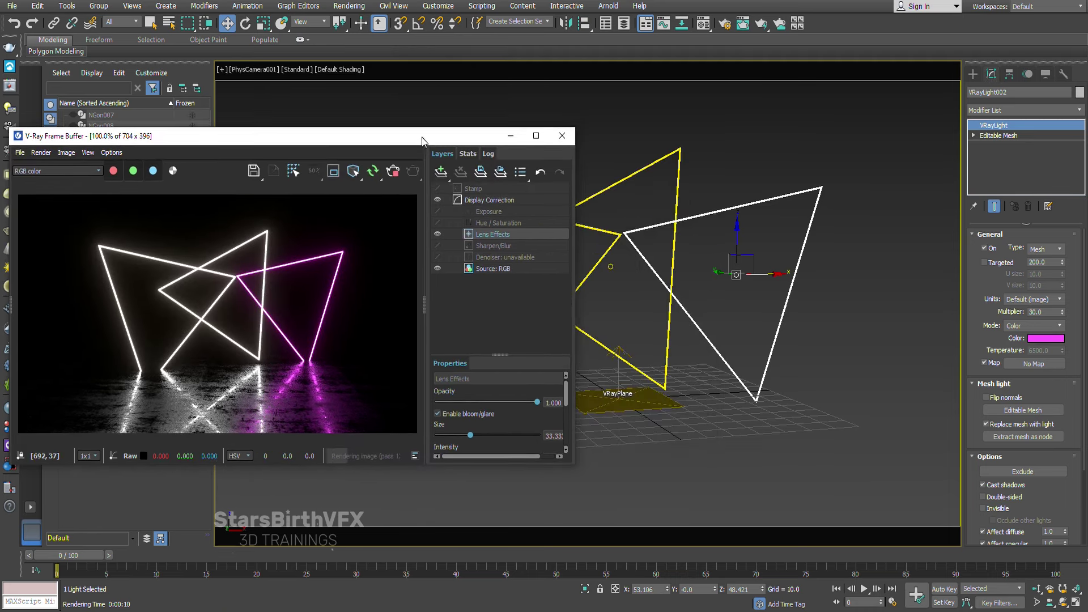
left_click(679, 191)
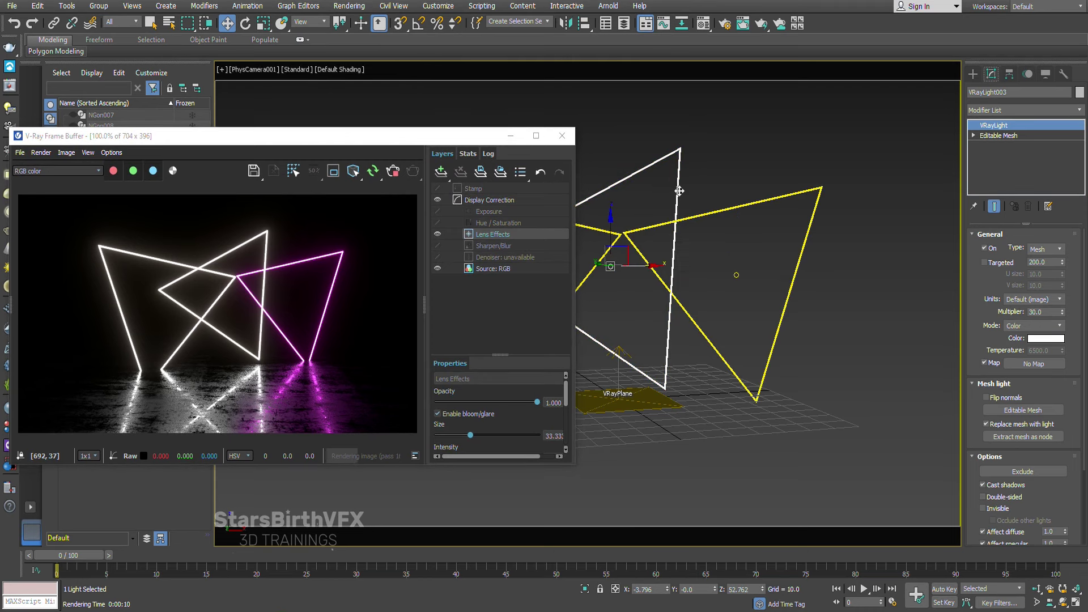
- Set VRayLight003's colour to blue with hue 156 and Value 255
left_click(1044, 340)
left_click(475, 81)
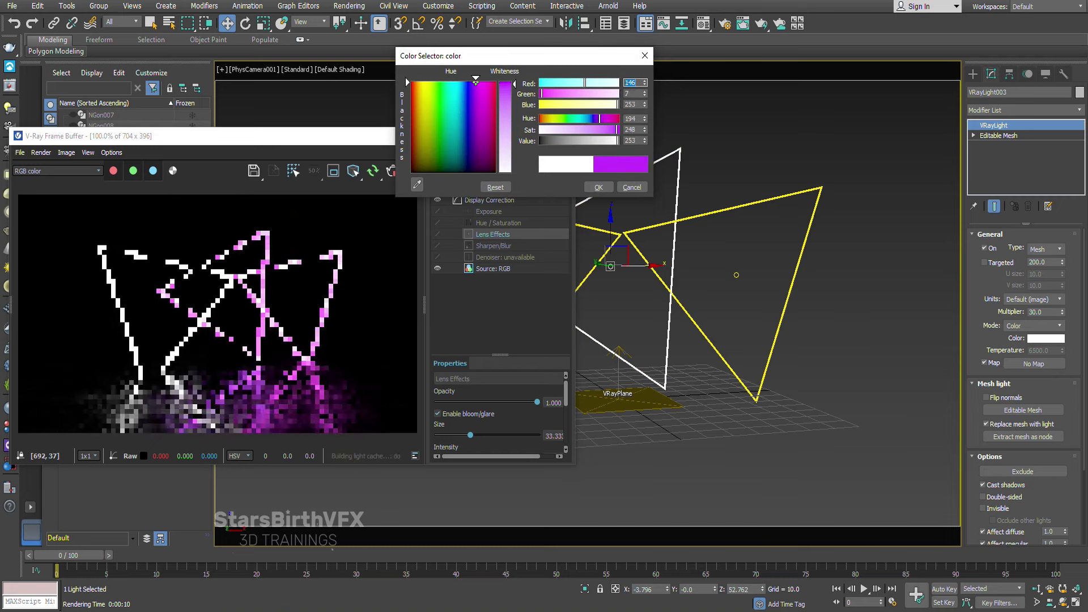
left_click_drag(475, 81, 463, 82)
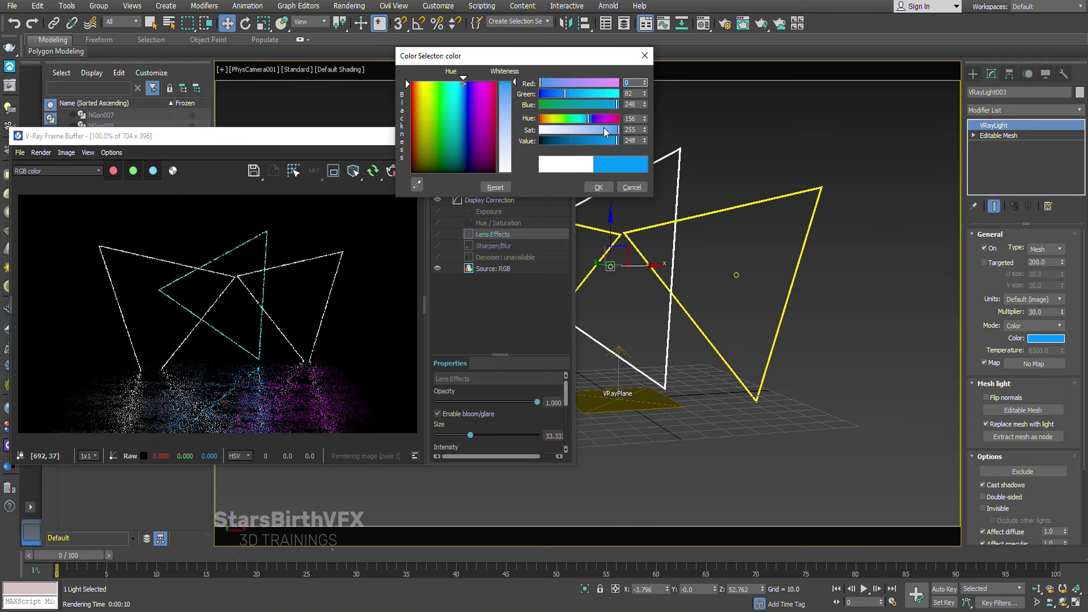
left_click_drag(617, 105, 620, 105)
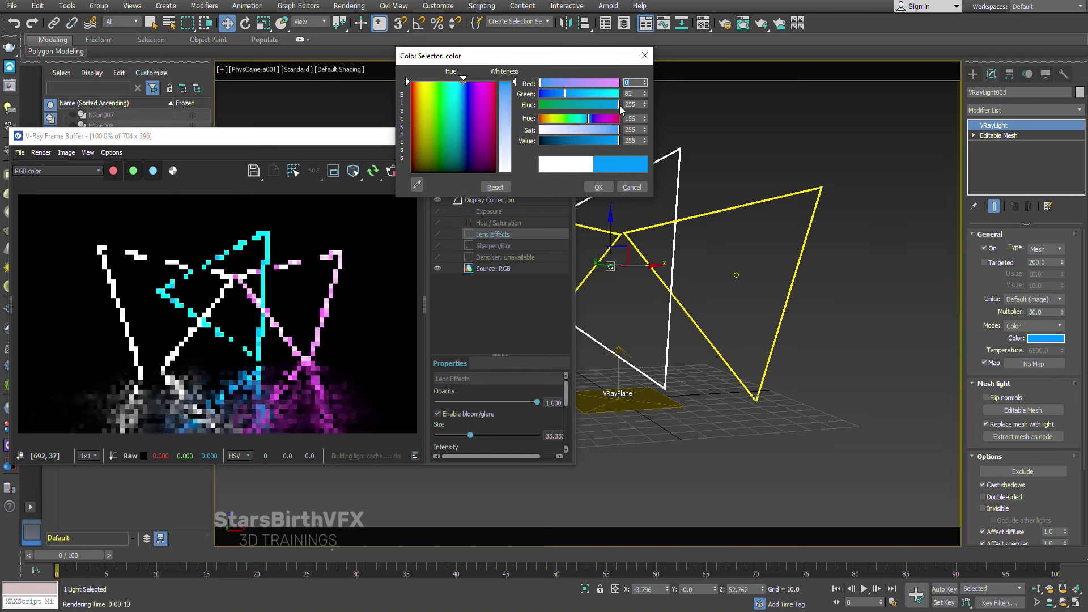
left_click(598, 188)
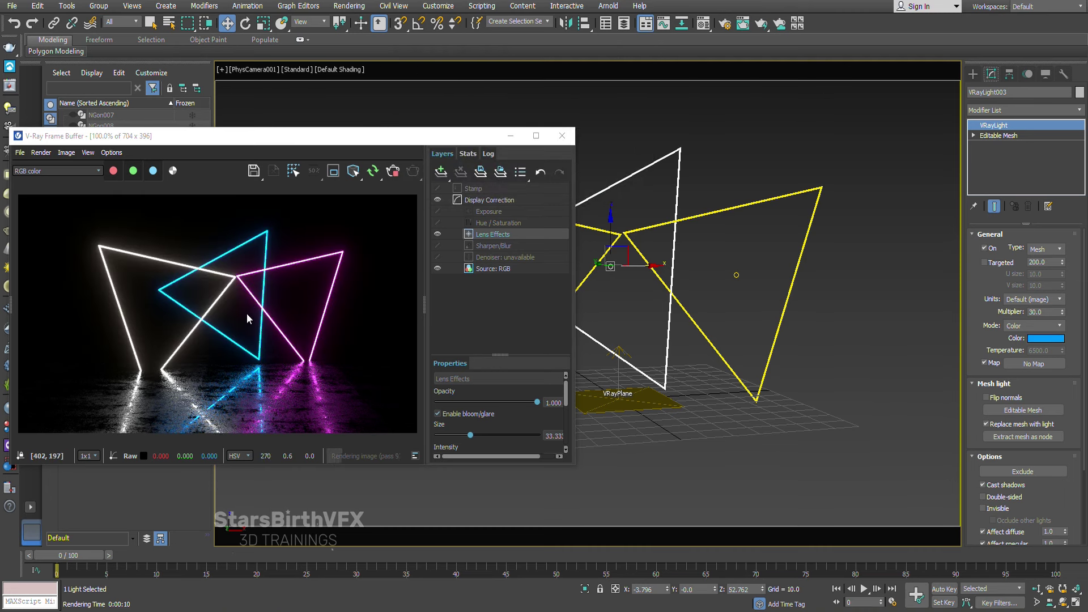
- Toggle the bloom Lens Effects layer off and back on to compare
scroll(274, 273, "up", 1)
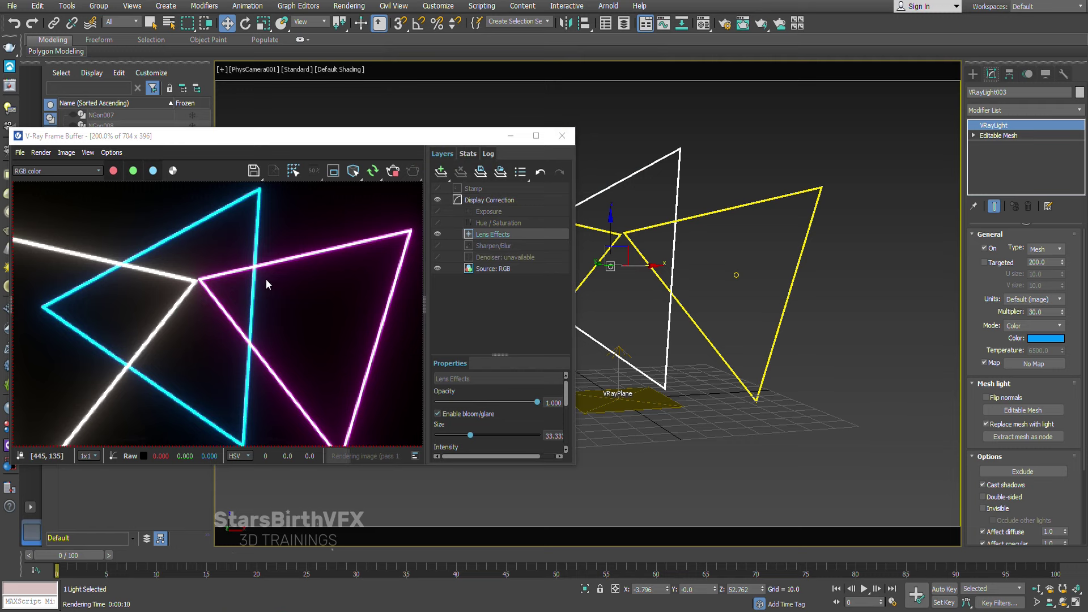
scroll(266, 278, "down", 1)
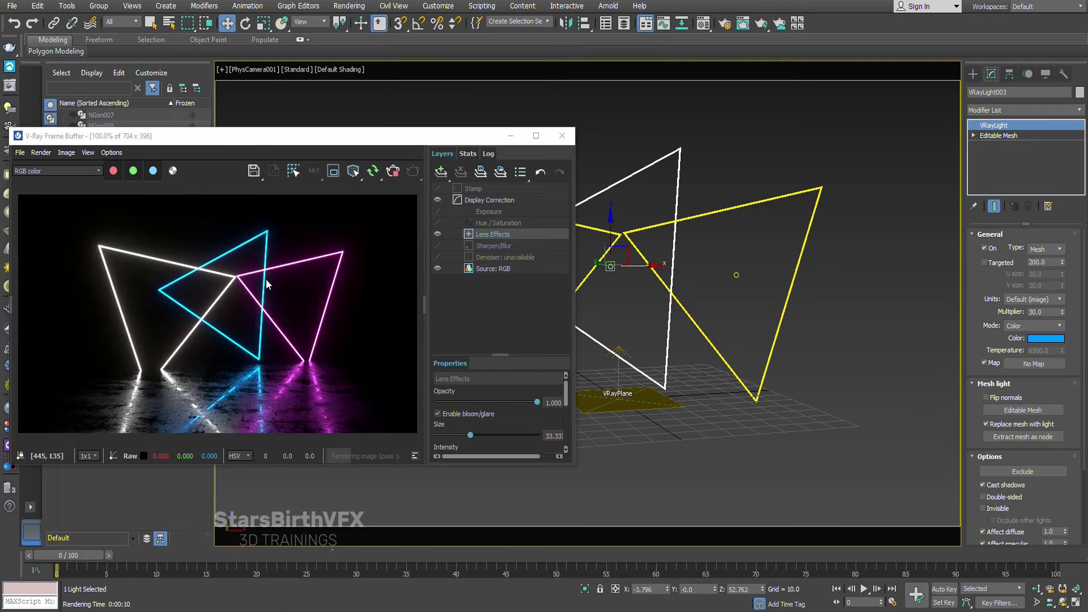
right_click(501, 233)
left_click(515, 245)
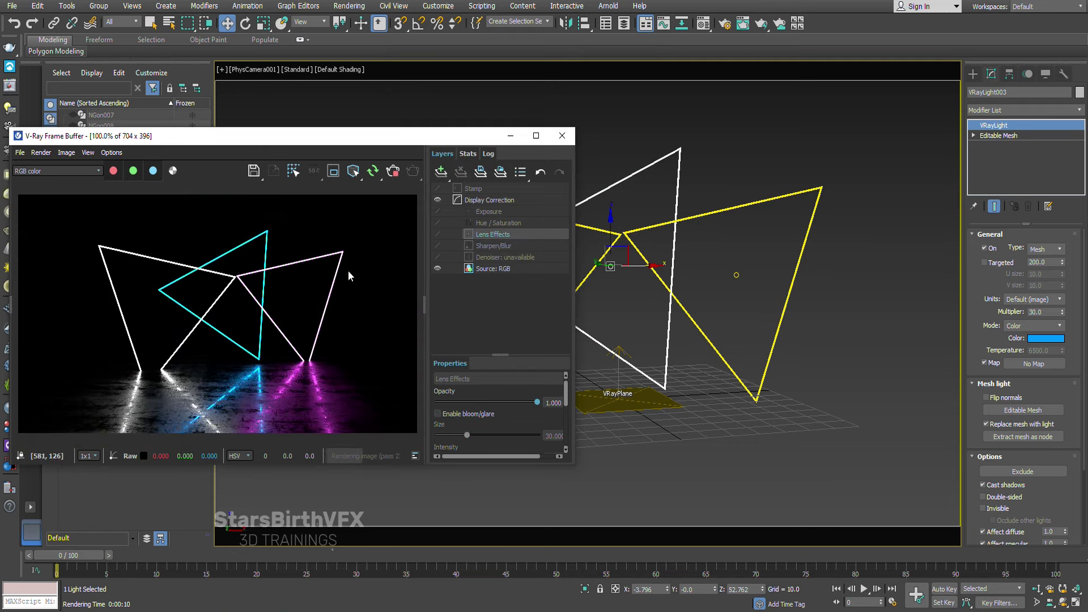
left_click(438, 414)
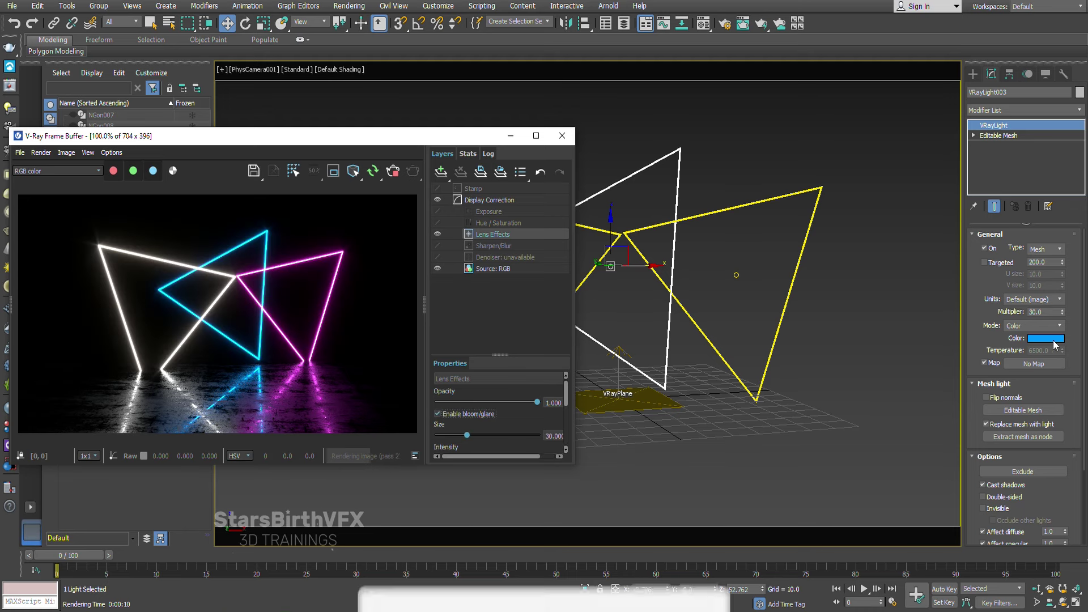
- Lower VRayLight003's saturation to 223 for a lighter blue
left_click(1046, 338)
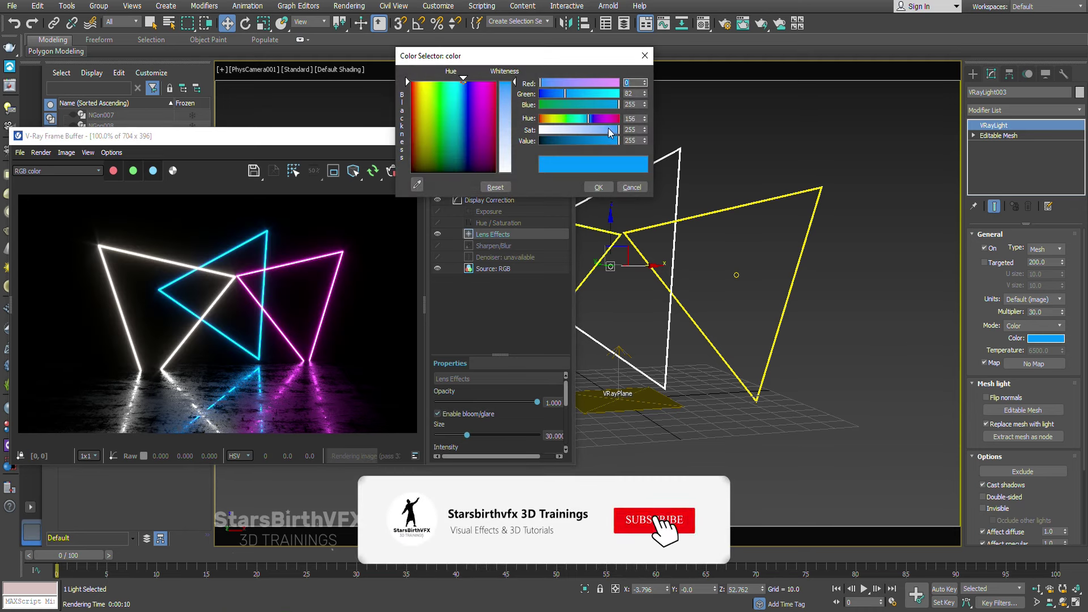
left_click_drag(618, 130, 610, 132)
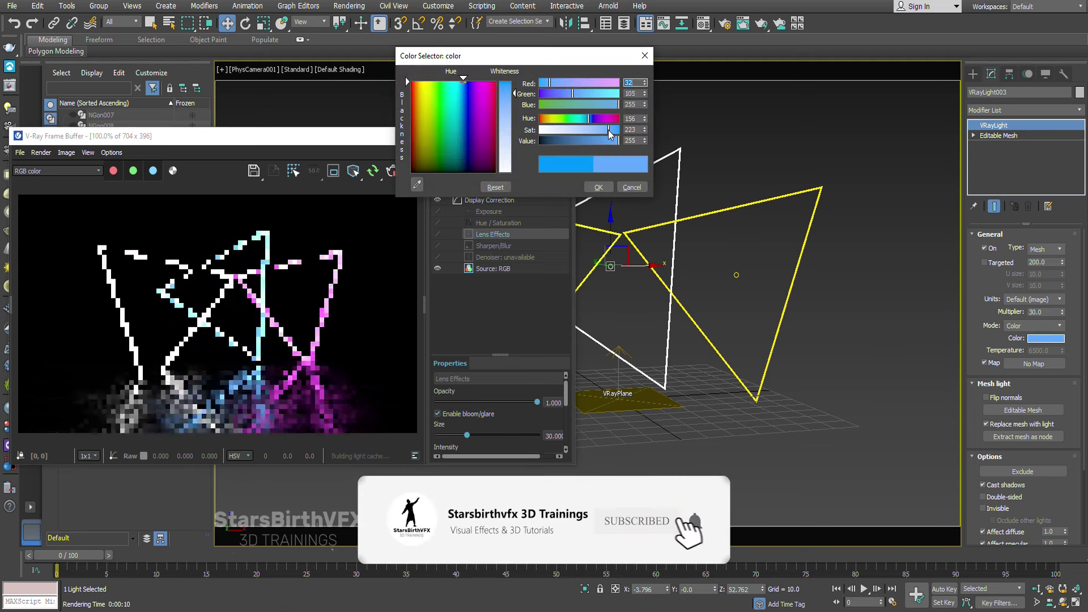
left_click(599, 187)
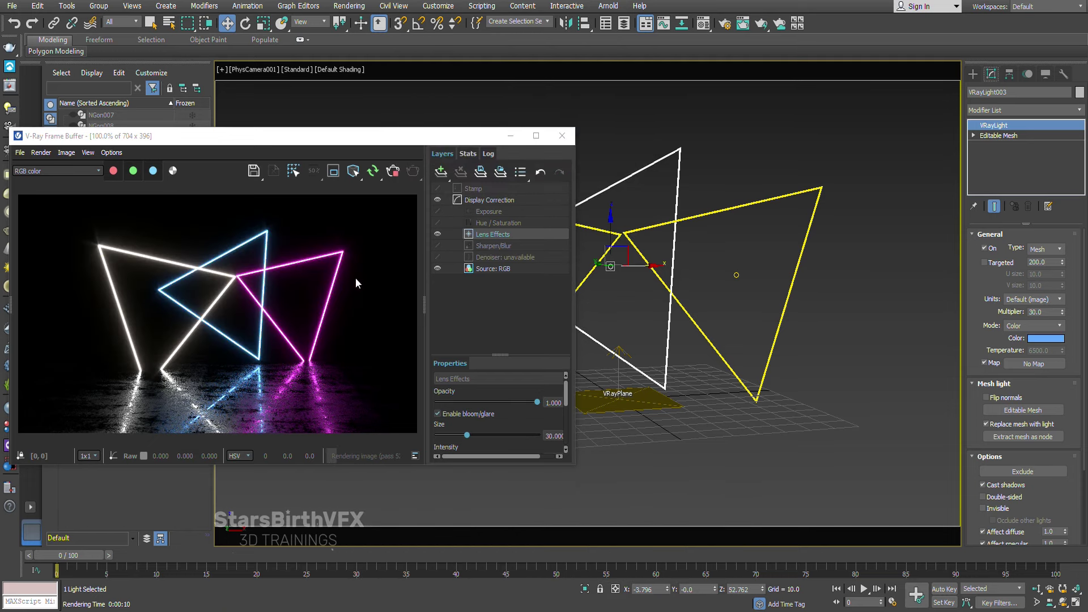
scroll(358, 240, "up", 1)
scroll(358, 240, "down", 1)
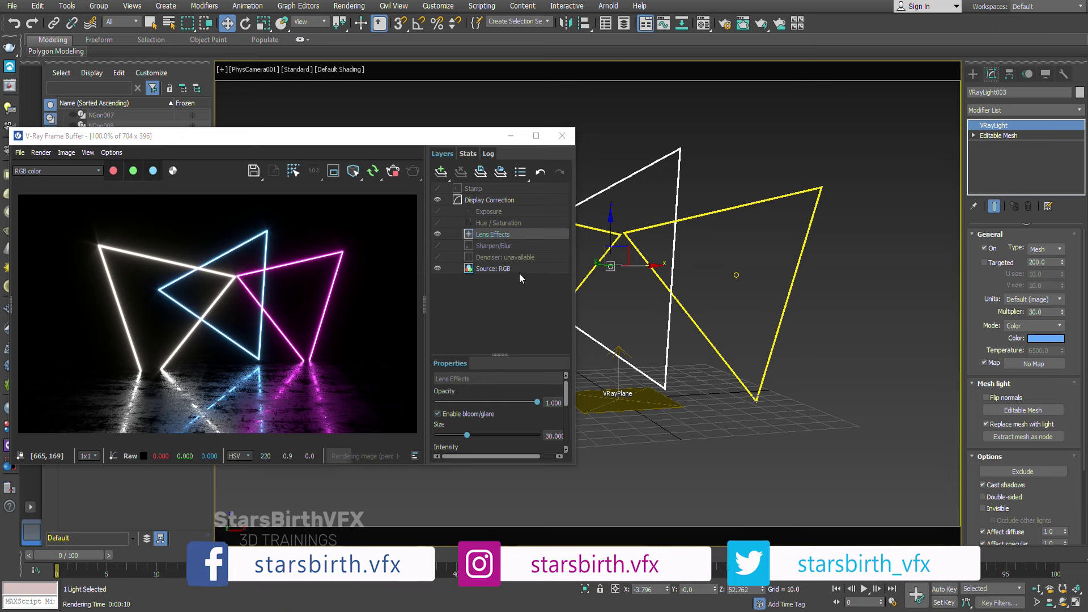
- Select VRayLight001 and set its colour to yellow (R183 G145 B29)
left_click(598, 229)
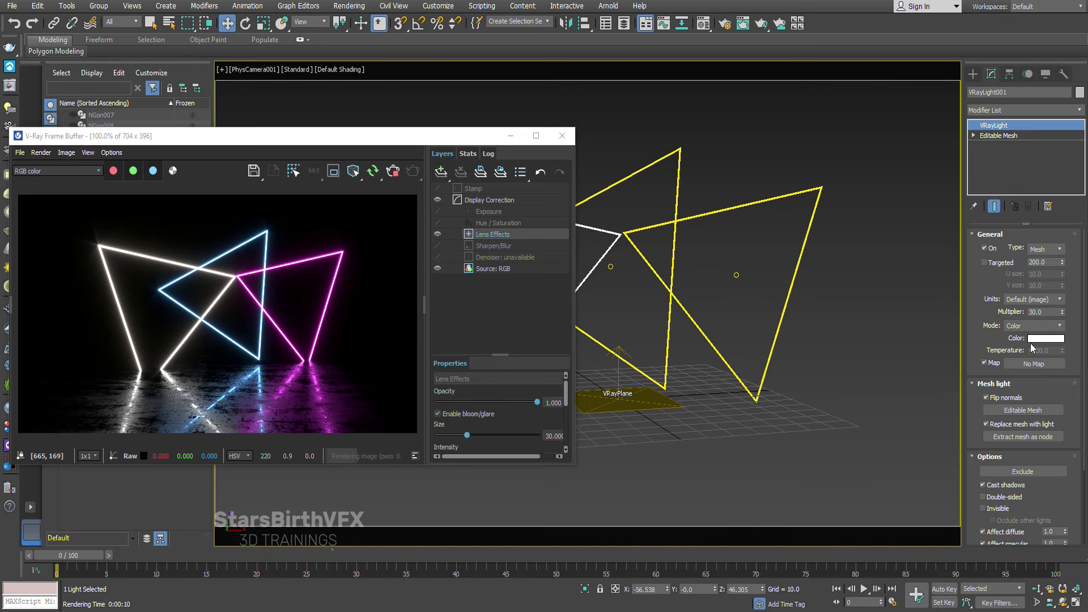
left_click(1046, 338)
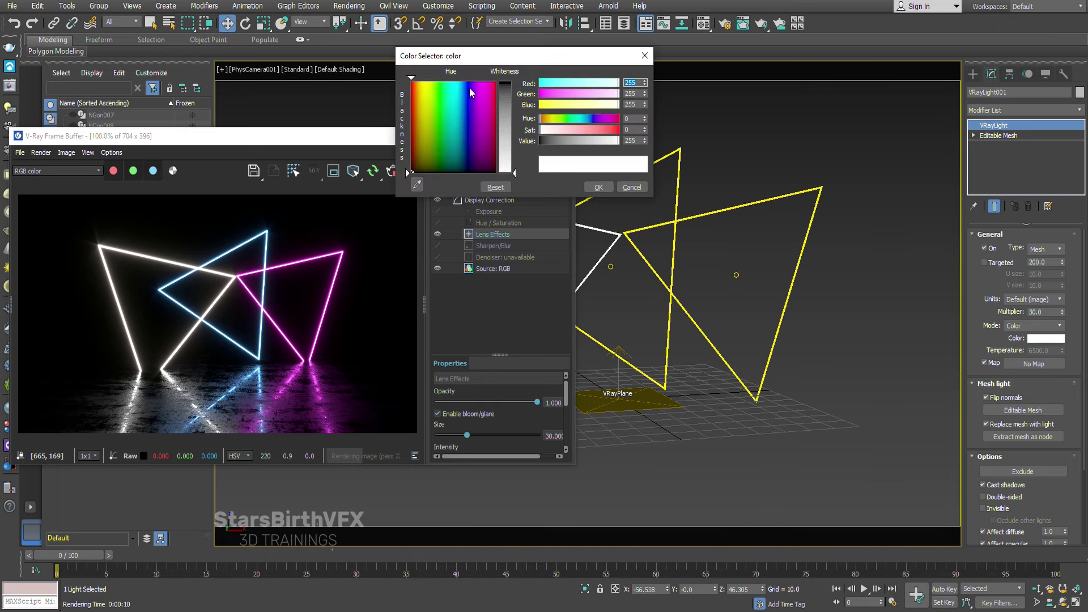
left_click_drag(473, 116, 474, 96)
left_click_drag(541, 130, 604, 131)
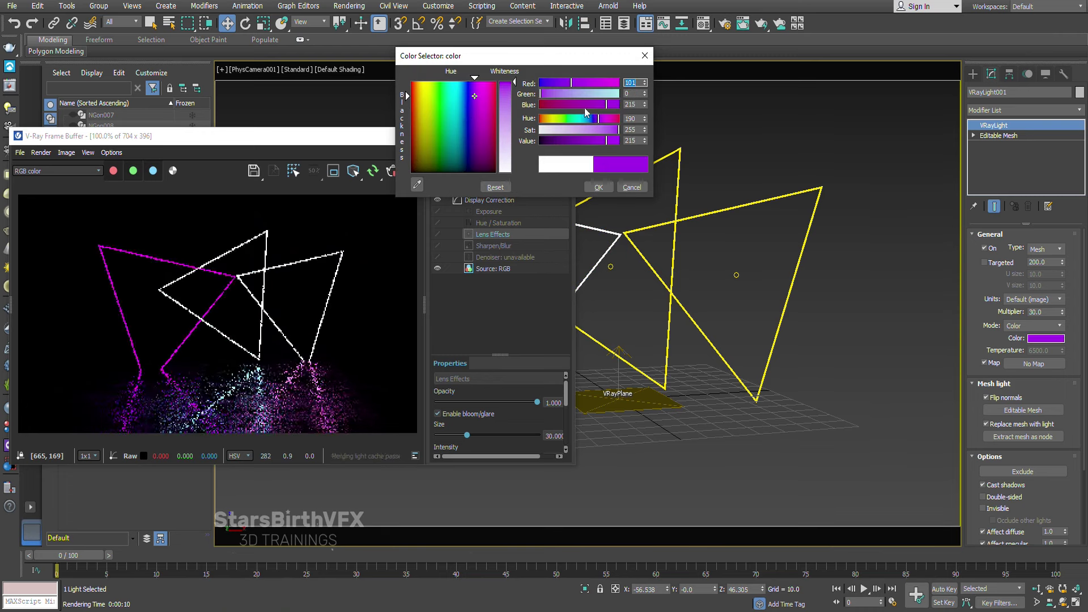
left_click(607, 130)
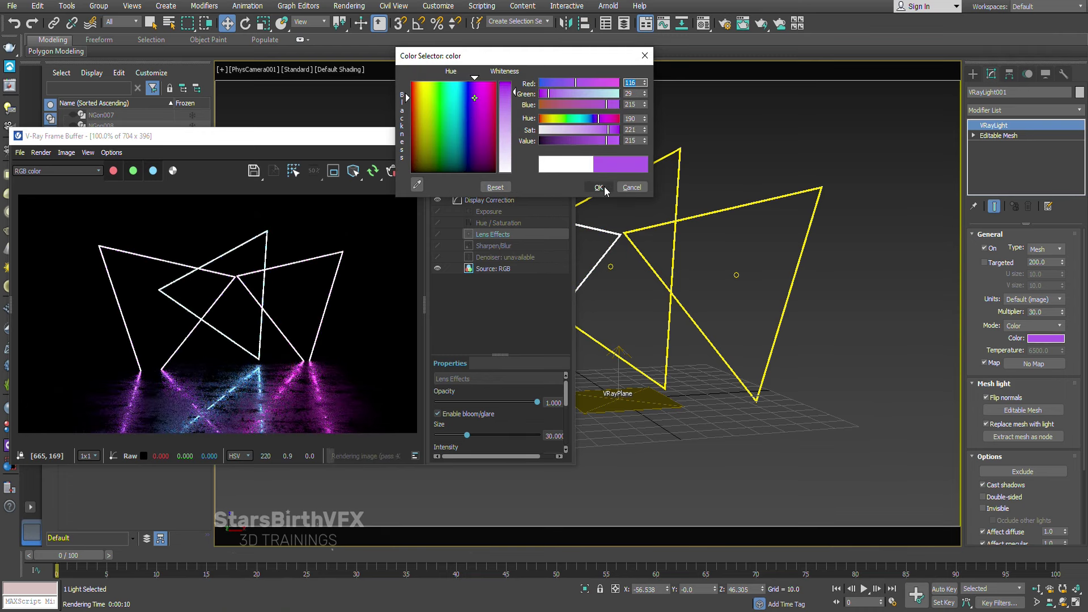
left_click(422, 111)
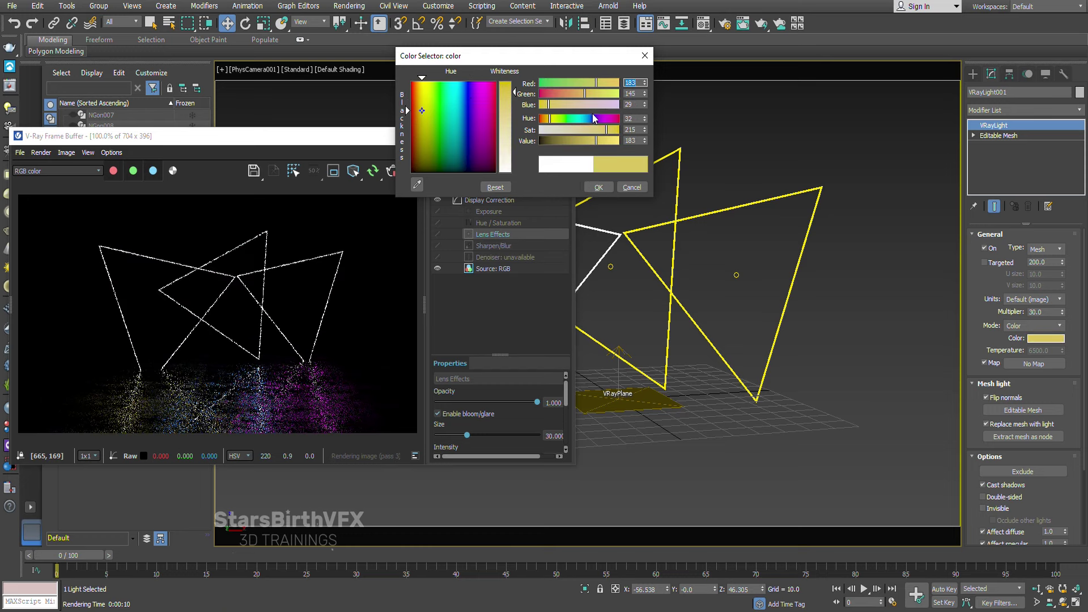
left_click(598, 187)
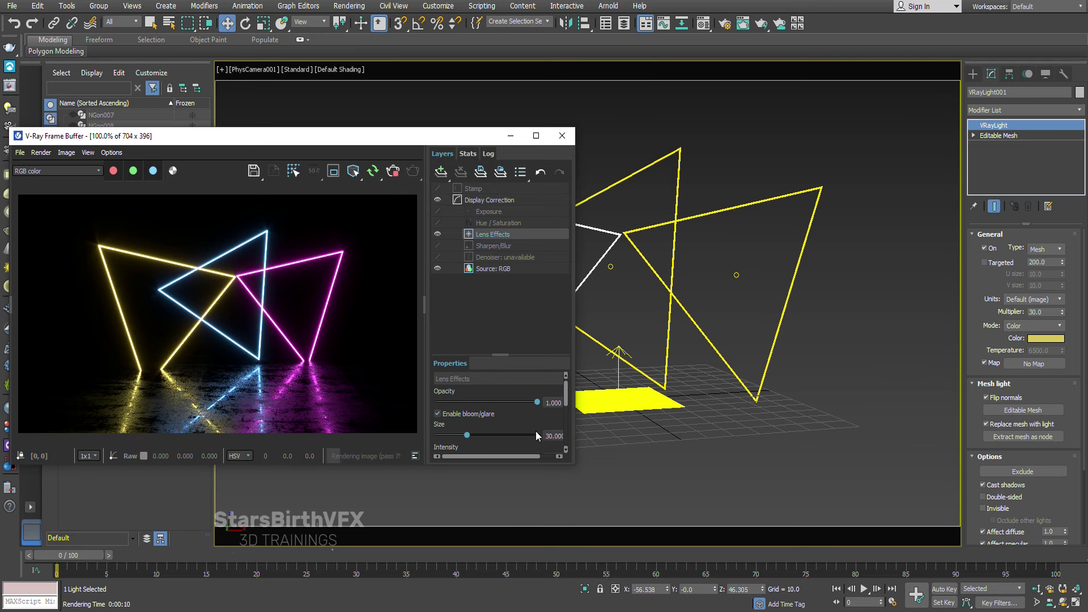
left_click_drag(574, 463, 582, 535)
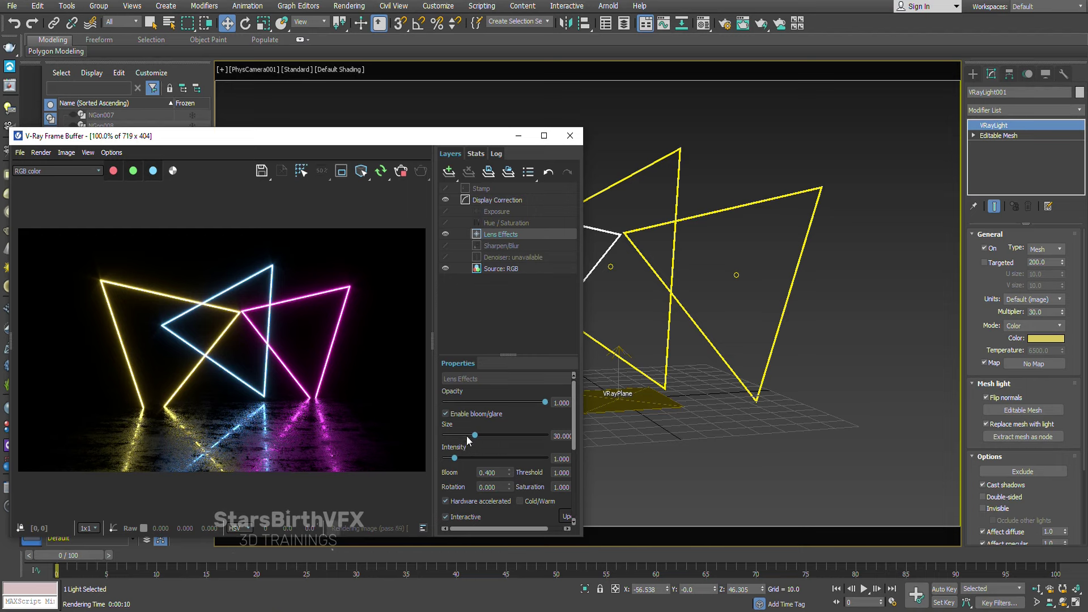
left_click(492, 436)
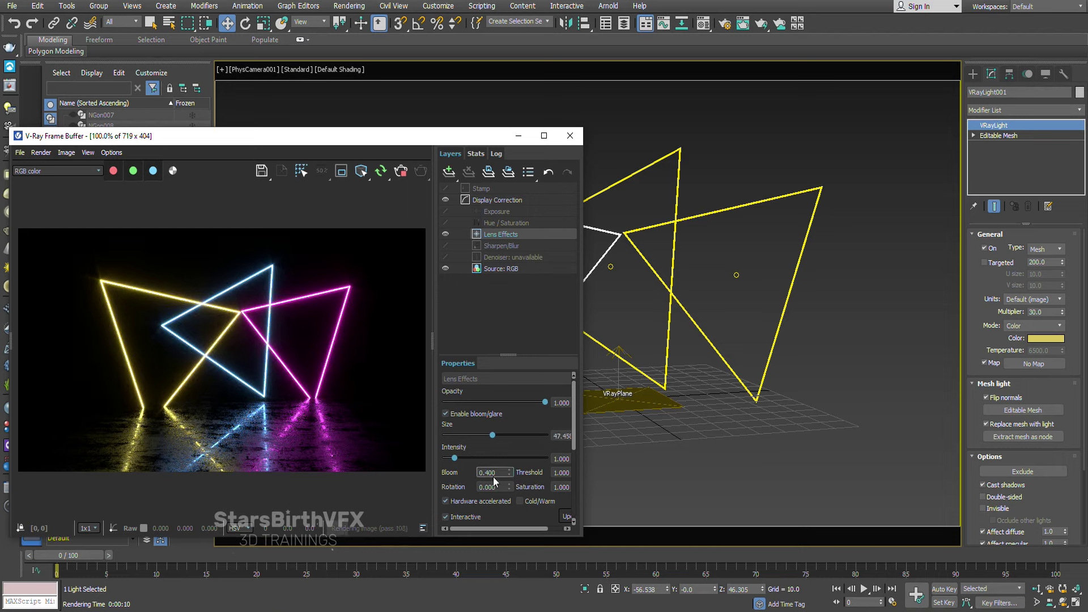
scroll(335, 272, "up", 1)
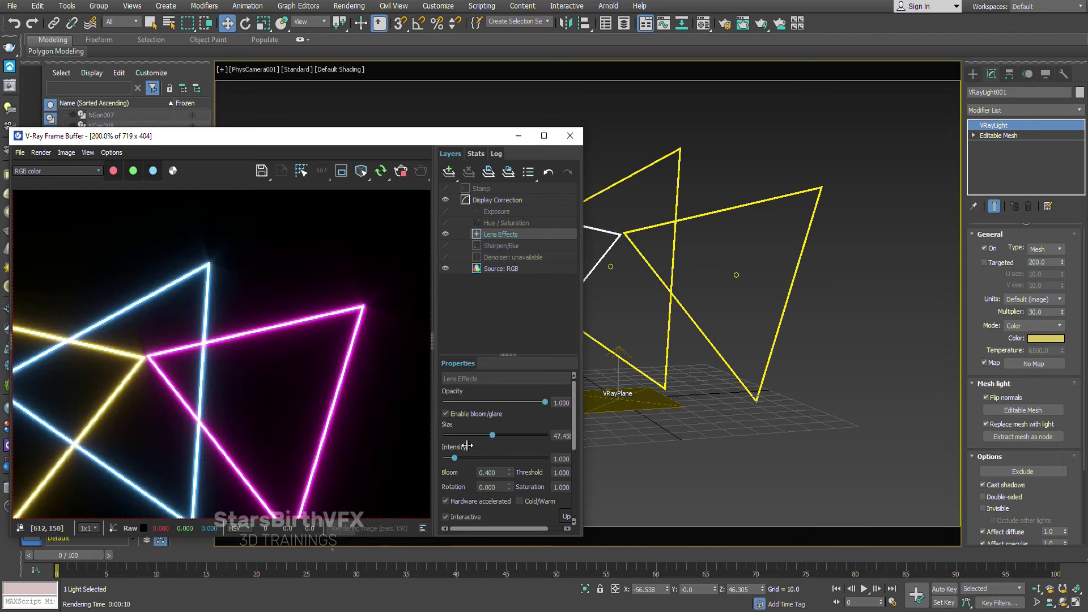
scroll(789, 331, "up", 2)
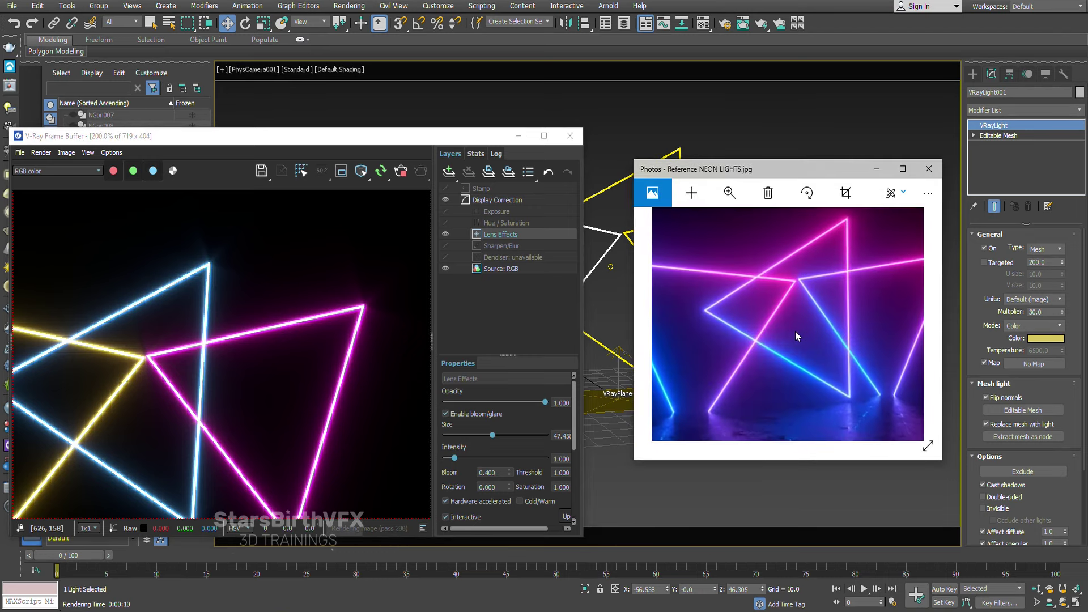
left_click(484, 334)
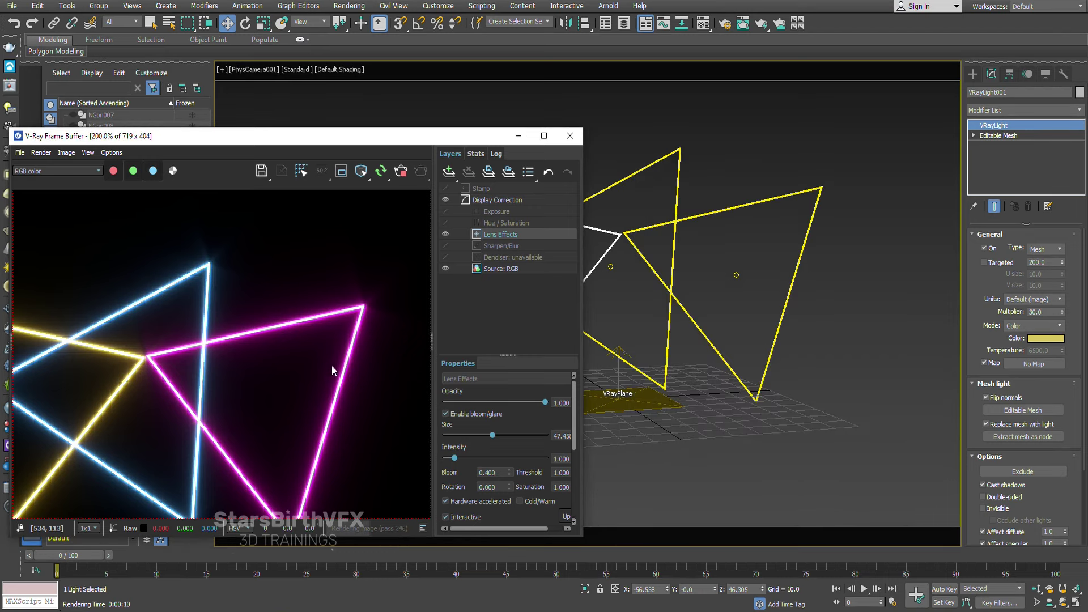
left_click(560, 473)
left_click(491, 473)
left_click(512, 521)
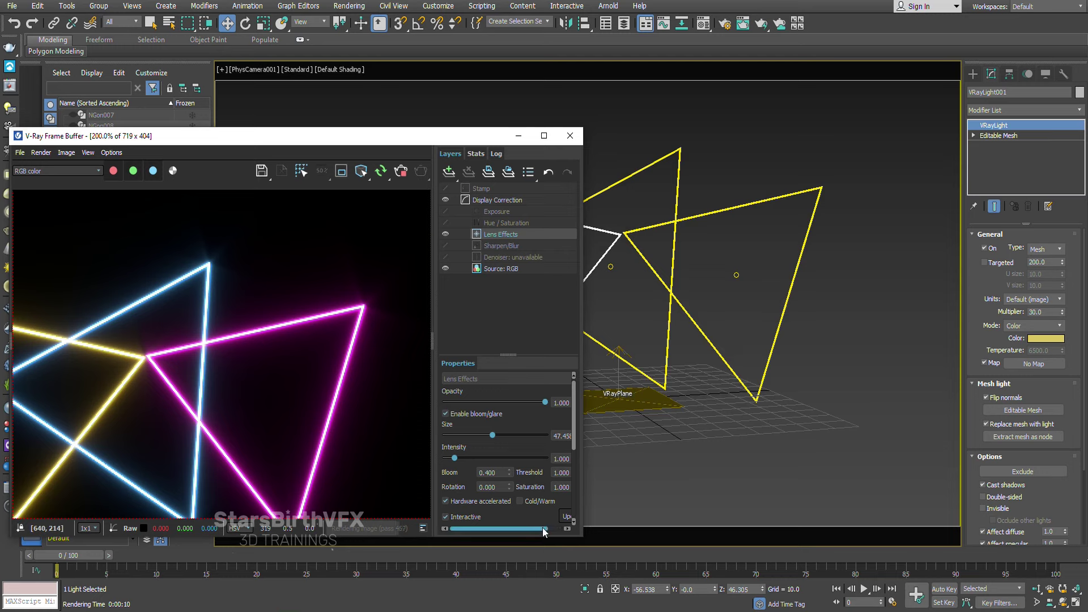
- Try glare intensity values 2.5 and 0, then settle on 1.000
left_click_drag(552, 528, 562, 529)
left_click(550, 461)
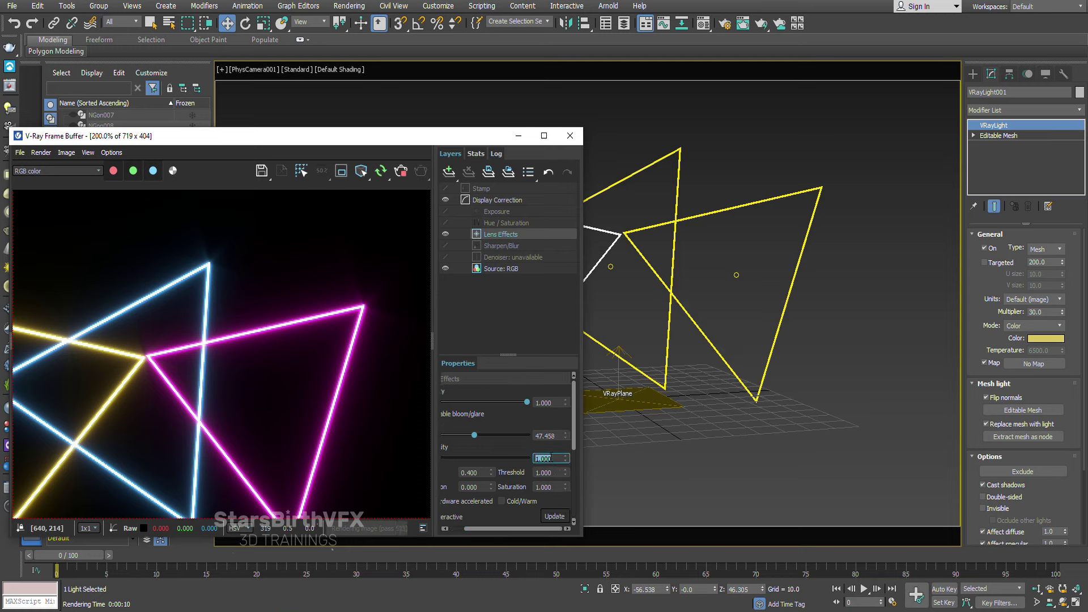
type("2.5")
key("Return")
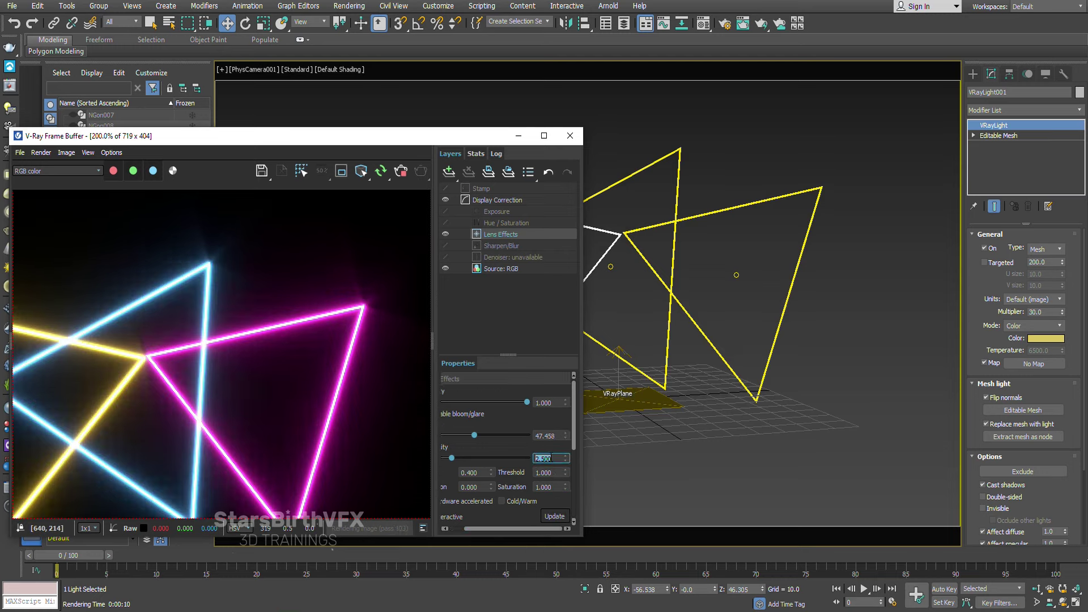
type("0")
key("Return")
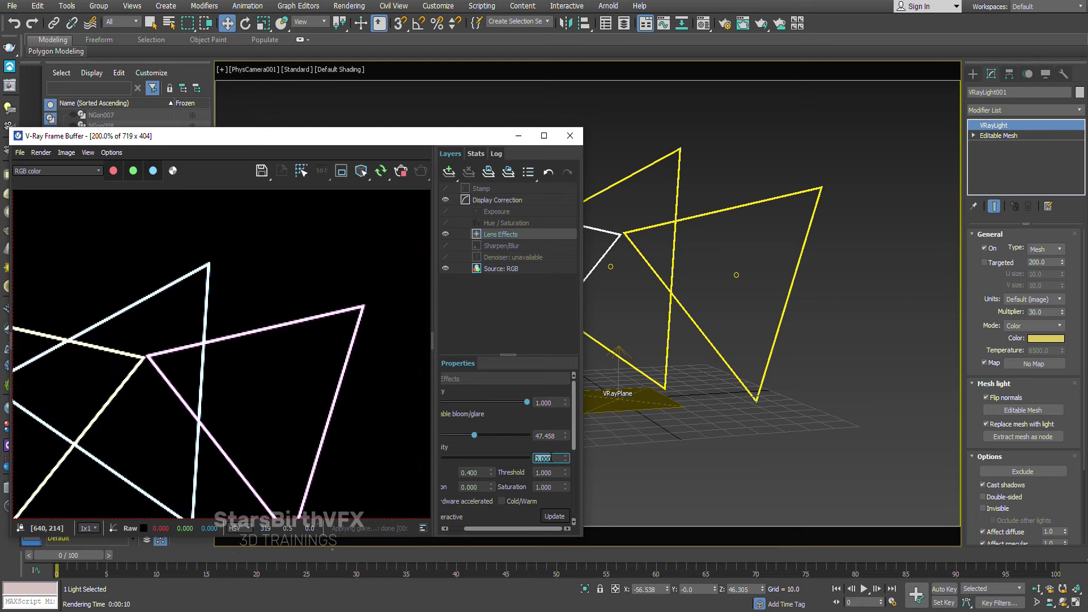
key("Return")
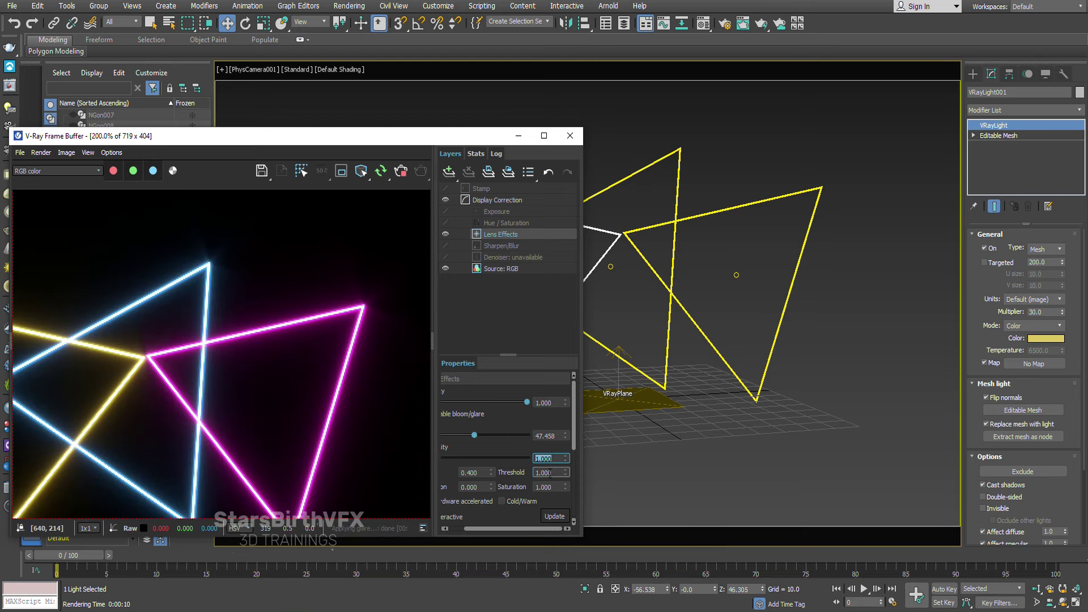
- Set the glare threshold to 5.000
left_click(550, 472)
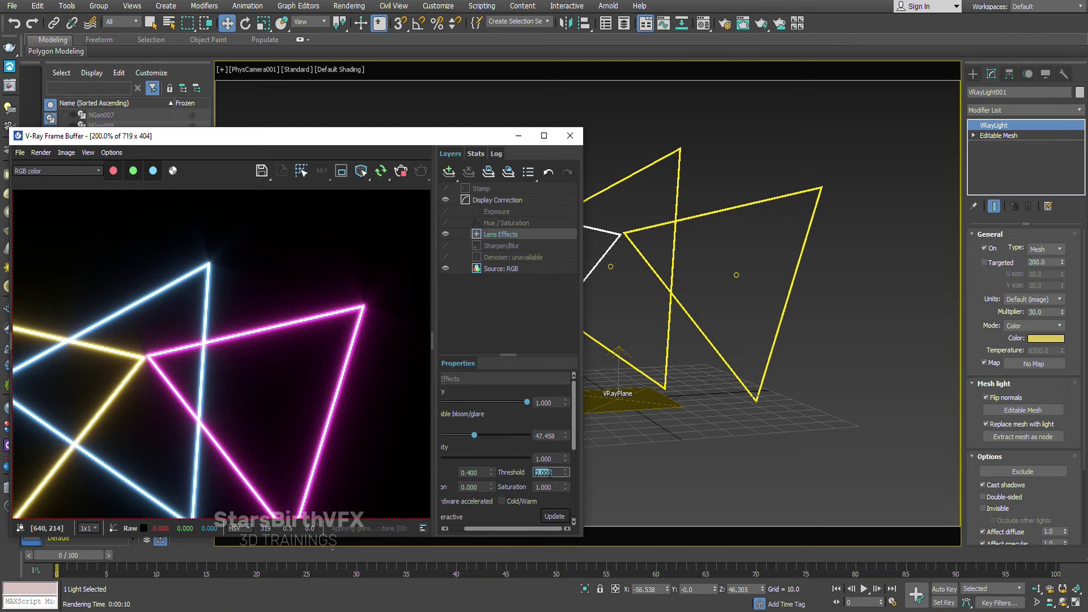
key("Return")
left_click_drag(541, 528, 518, 532)
double_click(553, 472)
type("5")
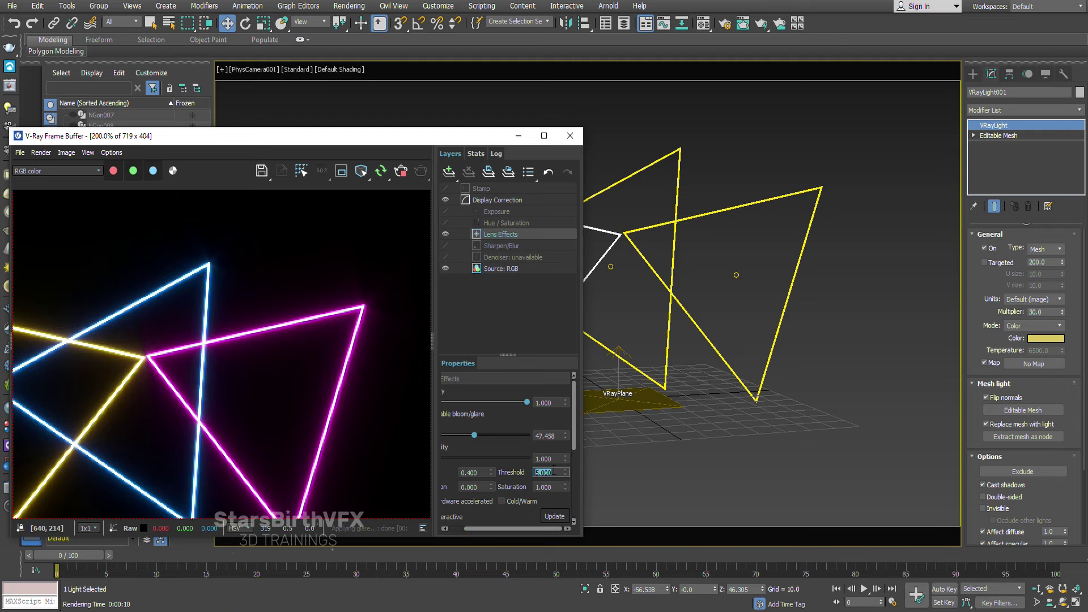
- Zero the bloom briefly for comparison, then restore it to 0.400
double_click(480, 472)
type("0")
left_click(548, 486)
left_click_drag(515, 529, 475, 528)
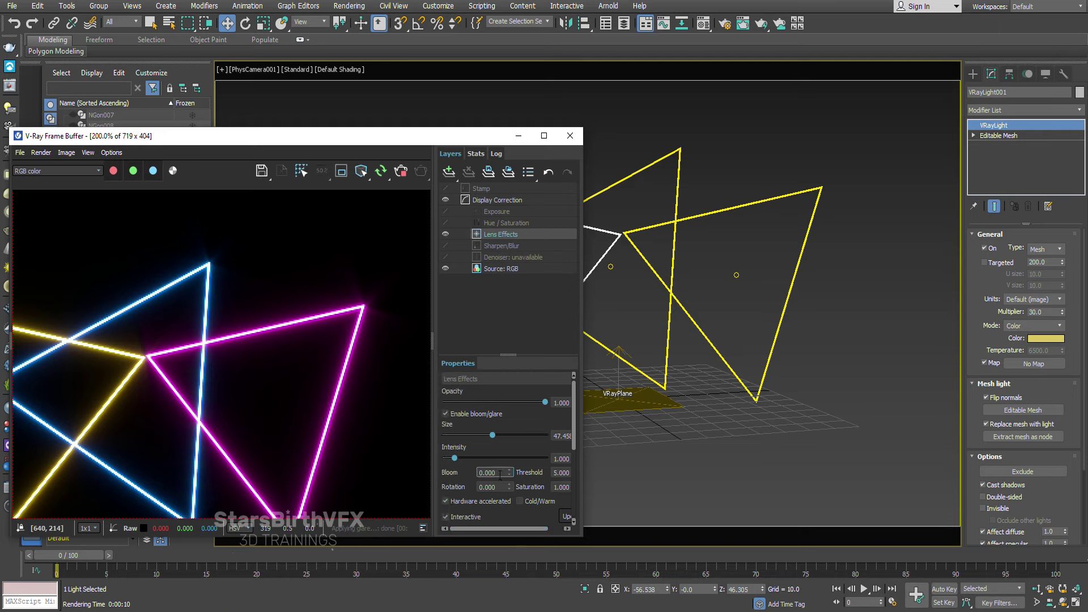
left_click(465, 415)
type("0")
- Return the glare threshold to 1.000 and show the whole render at 100% zoom
scroll(573, 444, "down", 1)
left_click_drag(574, 444, 566, 485)
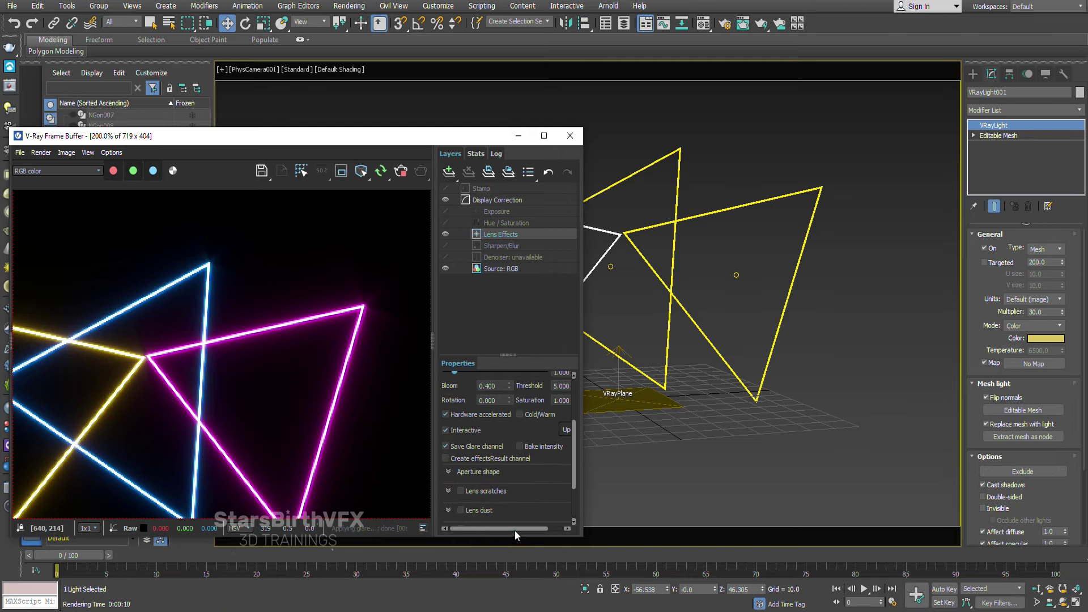
left_click_drag(514, 531, 530, 529)
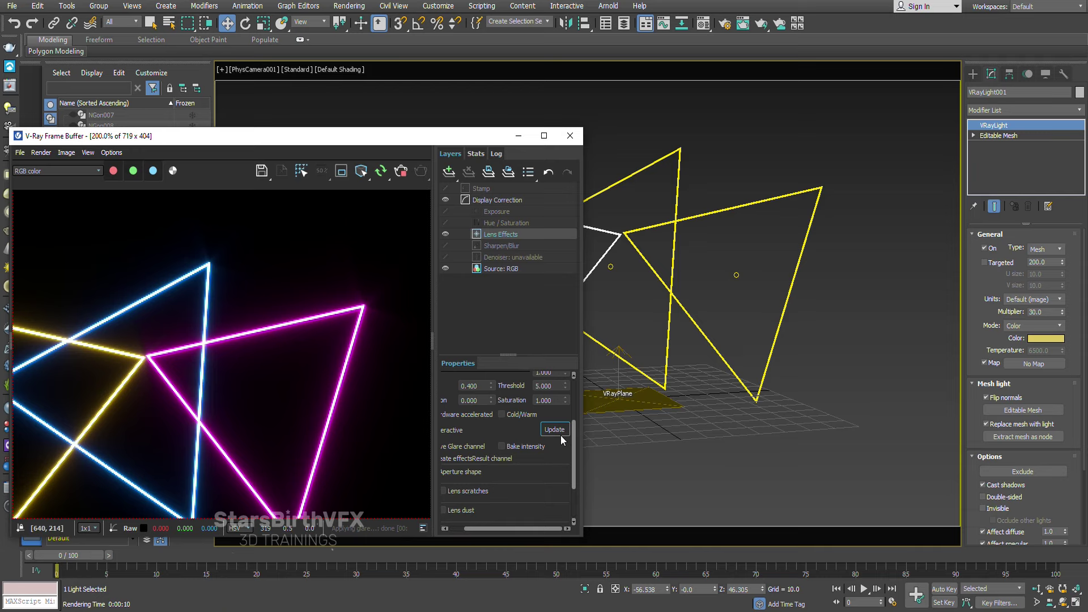
scroll(574, 440, "up", 3)
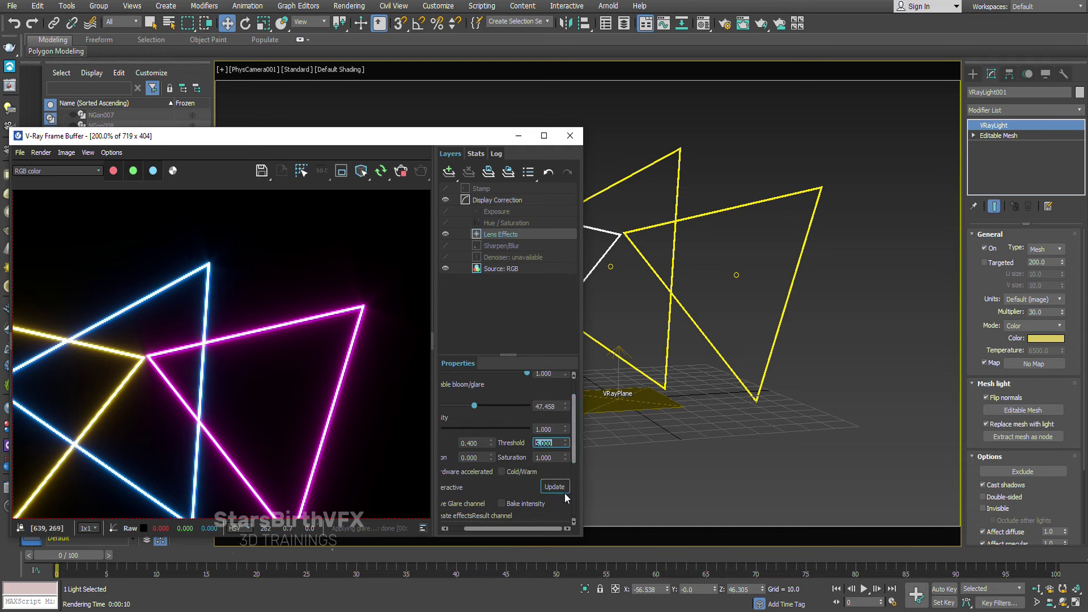
type("1")
key("Return")
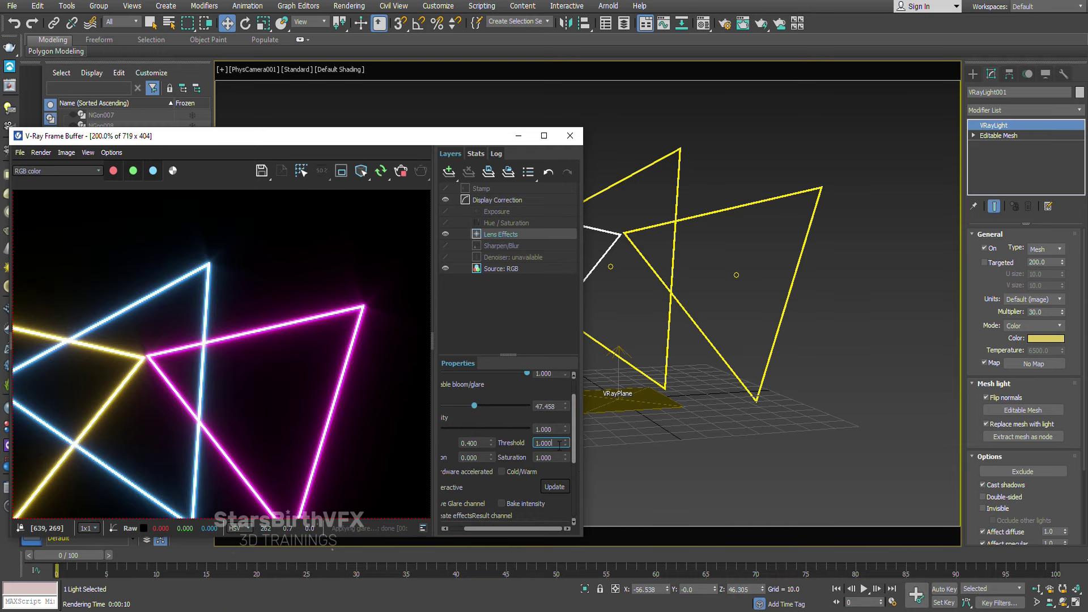
double_click(401, 387)
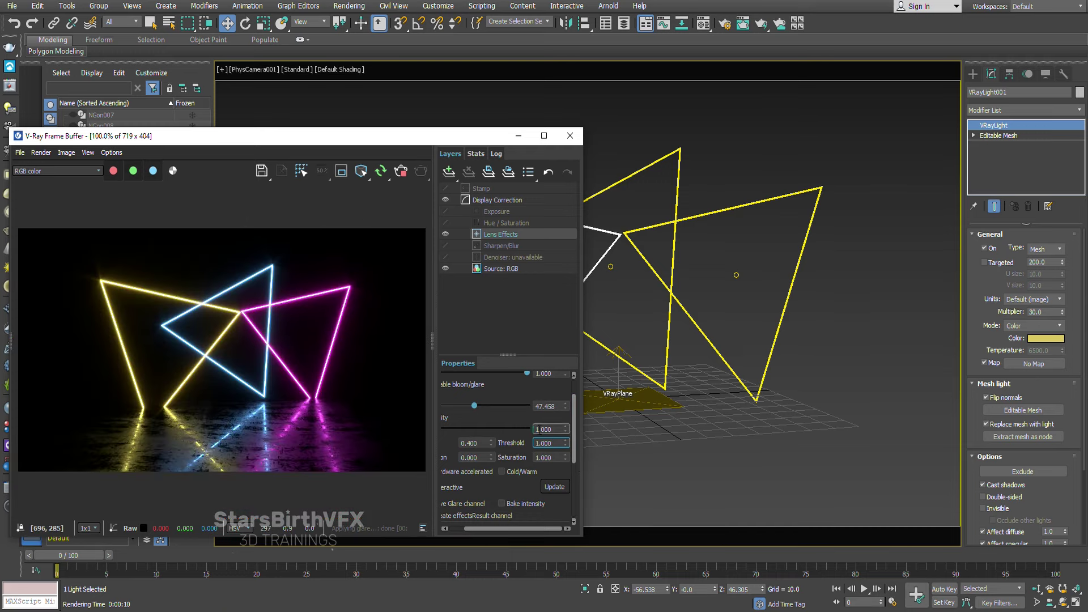
type("0.085")
- Lower the glare threshold, re-render, and settle on a threshold of 0.950
left_click_drag(565, 444, 565, 449)
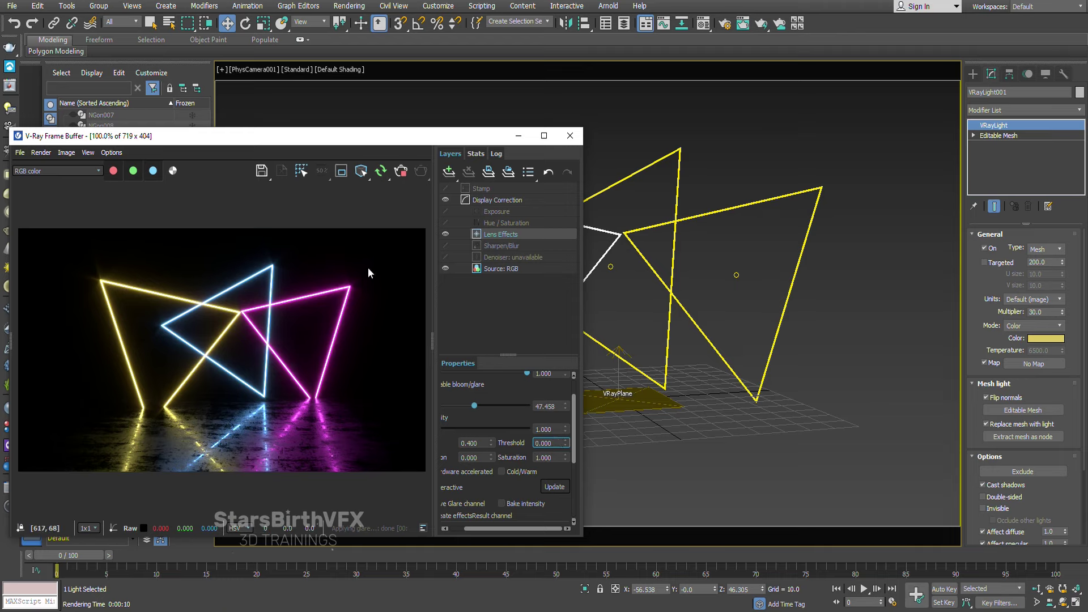
left_click(381, 171)
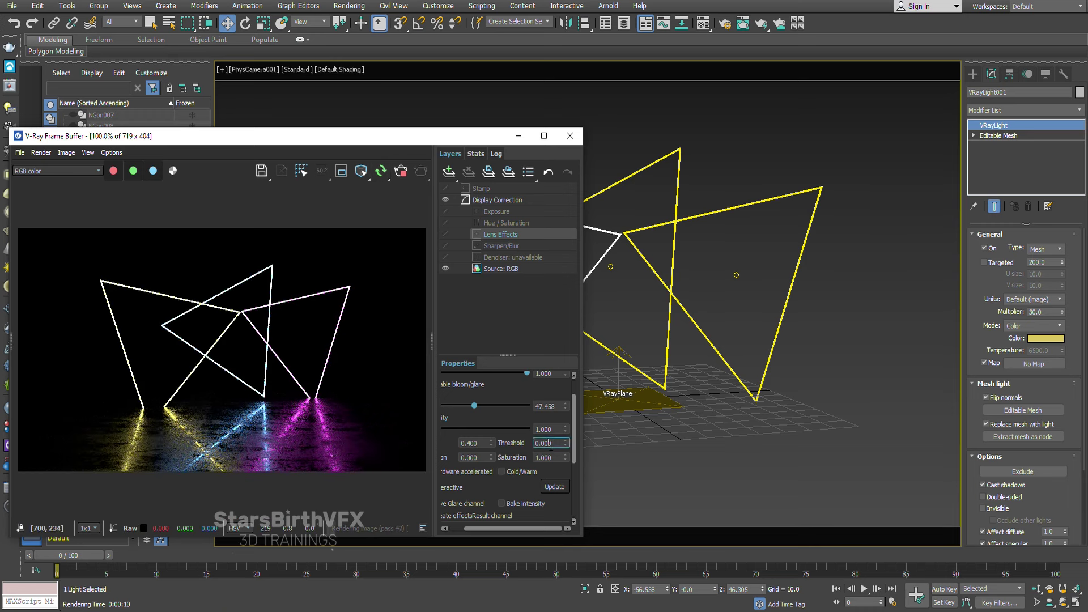
type("1")
key("Return")
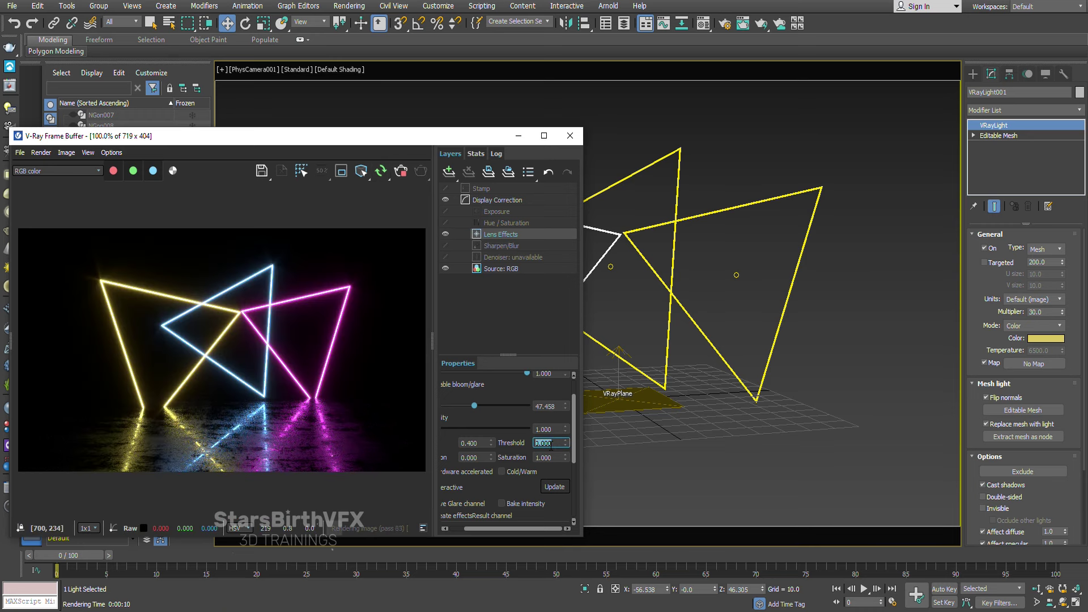
type("0.950")
key("Return")
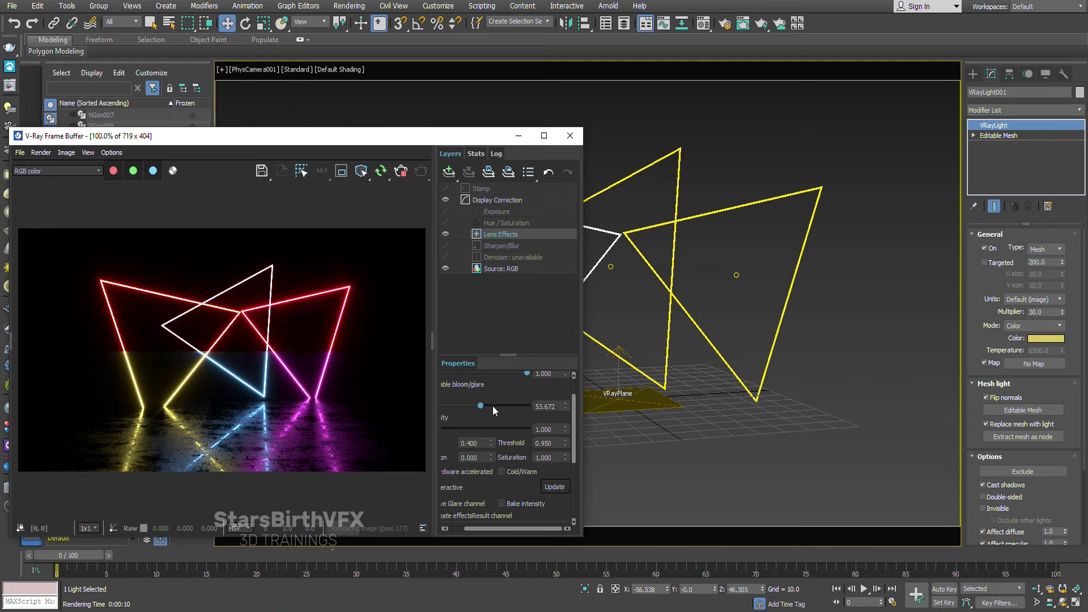
- Set the bloom size to 77.40 and the glare intensity to 0.678
mouse_move(503, 408)
left_mouse_down()
mouse_move(379, 410)
mouse_move(491, 410)
left_mouse_up()
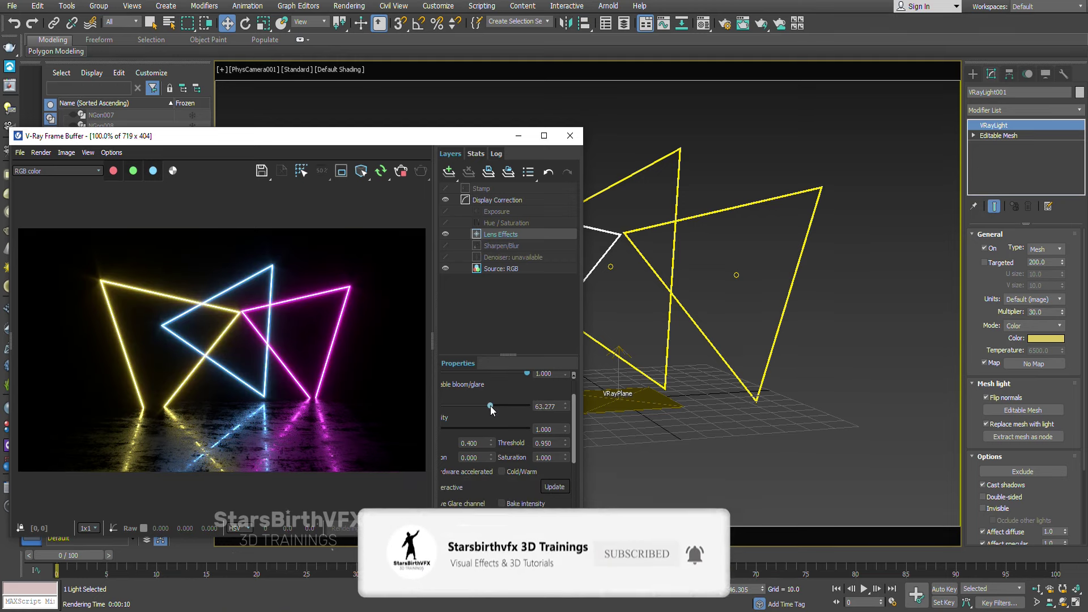
left_click_drag(530, 528, 515, 528)
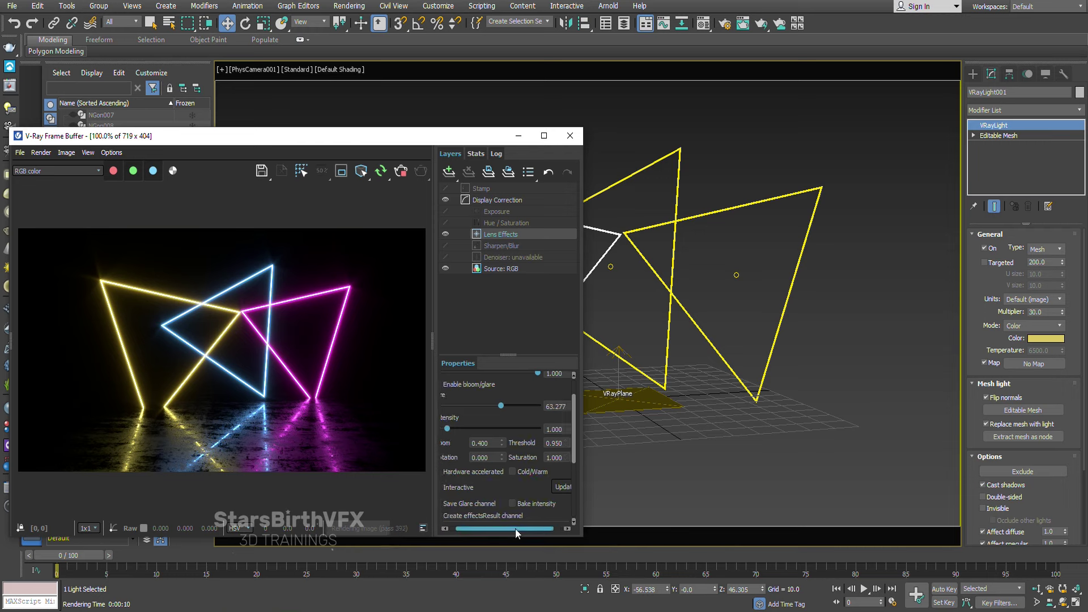
mouse_move(506, 406)
left_mouse_down()
mouse_move(484, 407)
mouse_move(519, 406)
left_mouse_up()
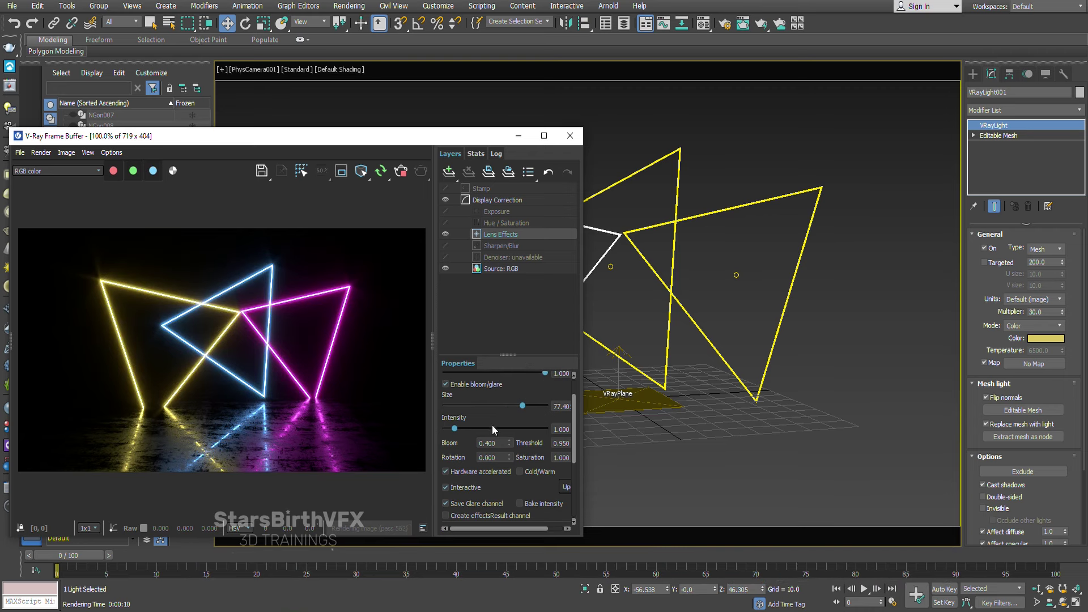
left_click_drag(493, 429, 557, 432)
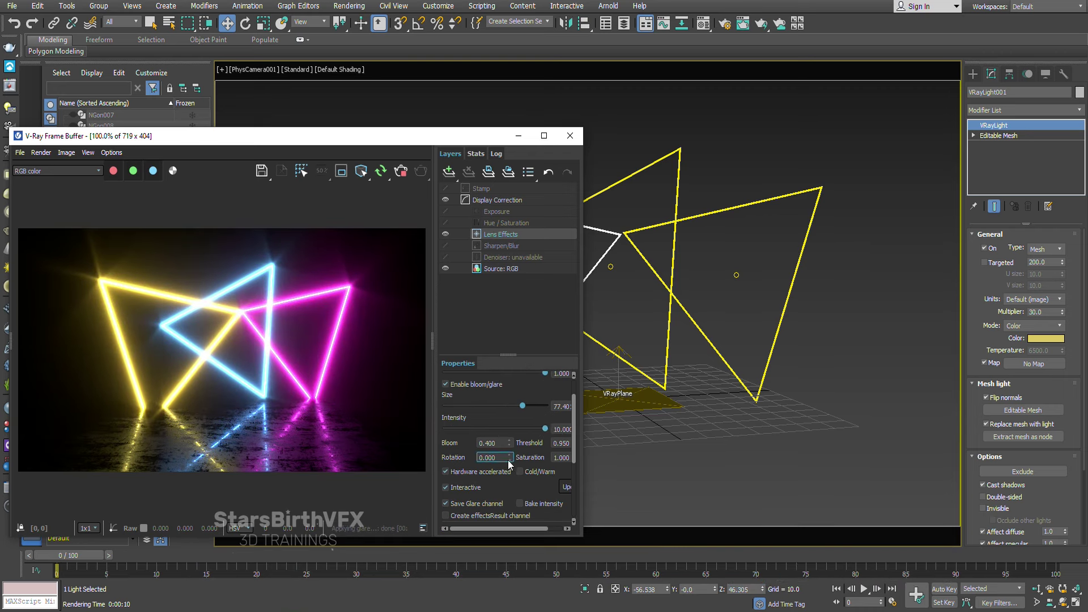
left_click_drag(508, 460, 512, 458)
left_click(452, 430)
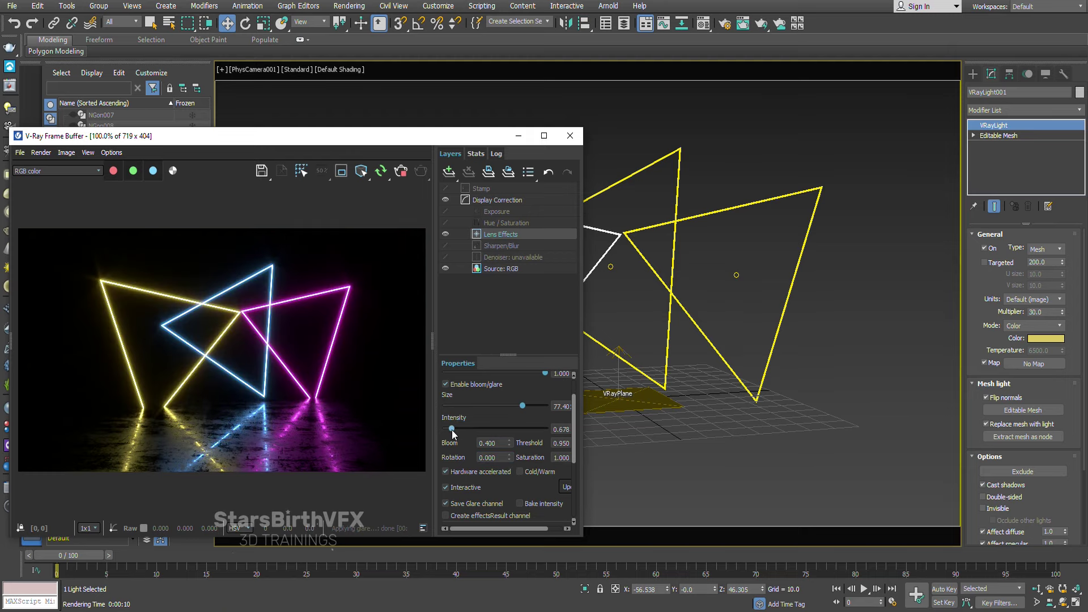
- Set threshold to 1.000 and turn off Hardware accelerated and Save Glare channel
double_click(560, 443)
type("1")
key("Return")
left_click(472, 475)
left_click(457, 504)
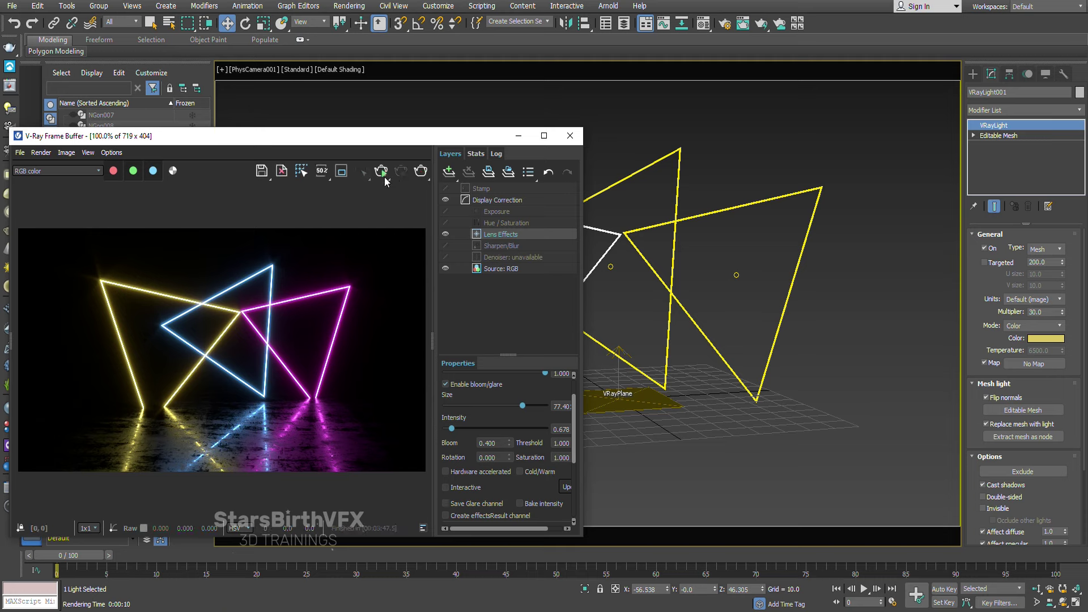
- Re-render the neon triangles, minimizing and reopening the V-Ray Frame Buffer
left_click(382, 173)
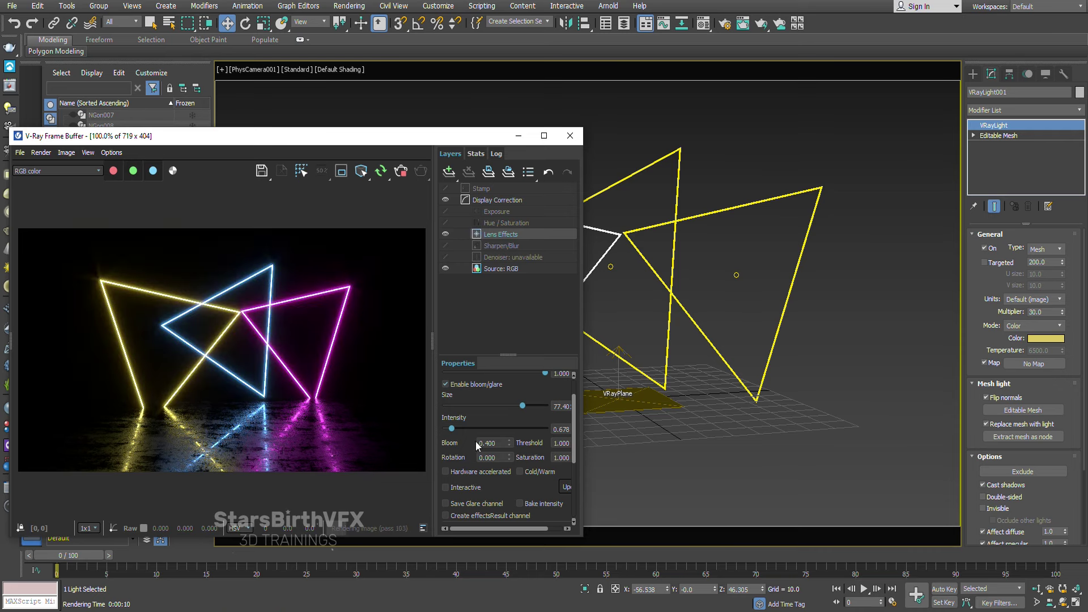
left_click(518, 136)
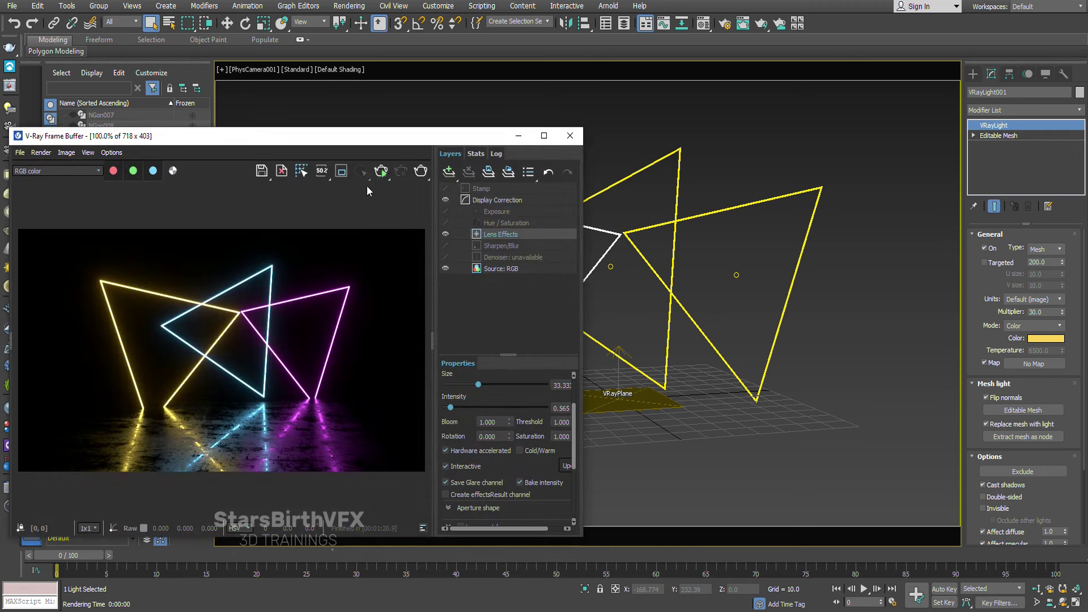
left_click(380, 170)
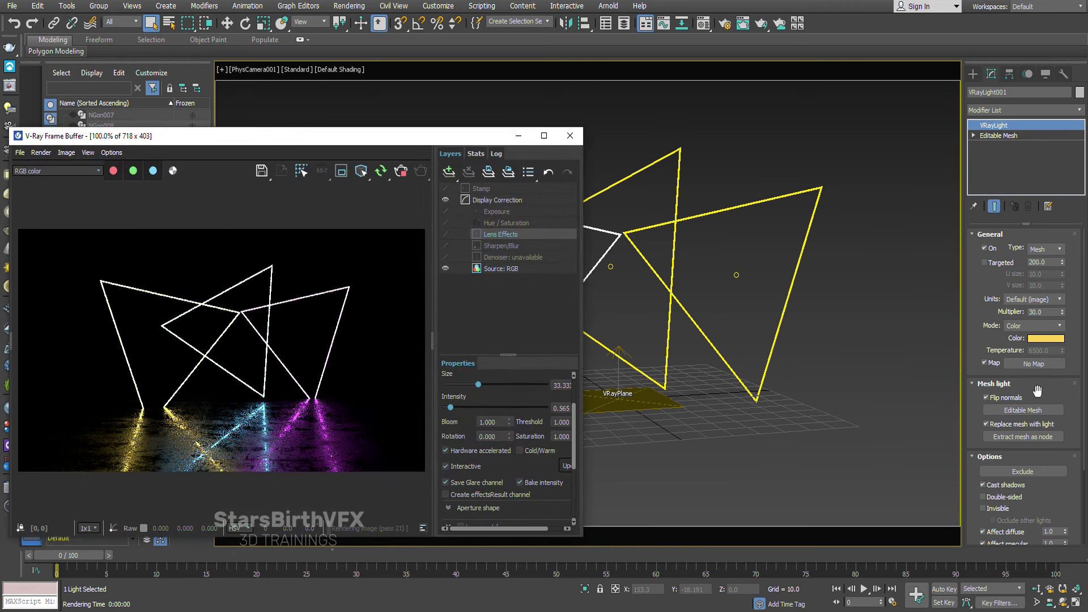
left_click(1042, 437)
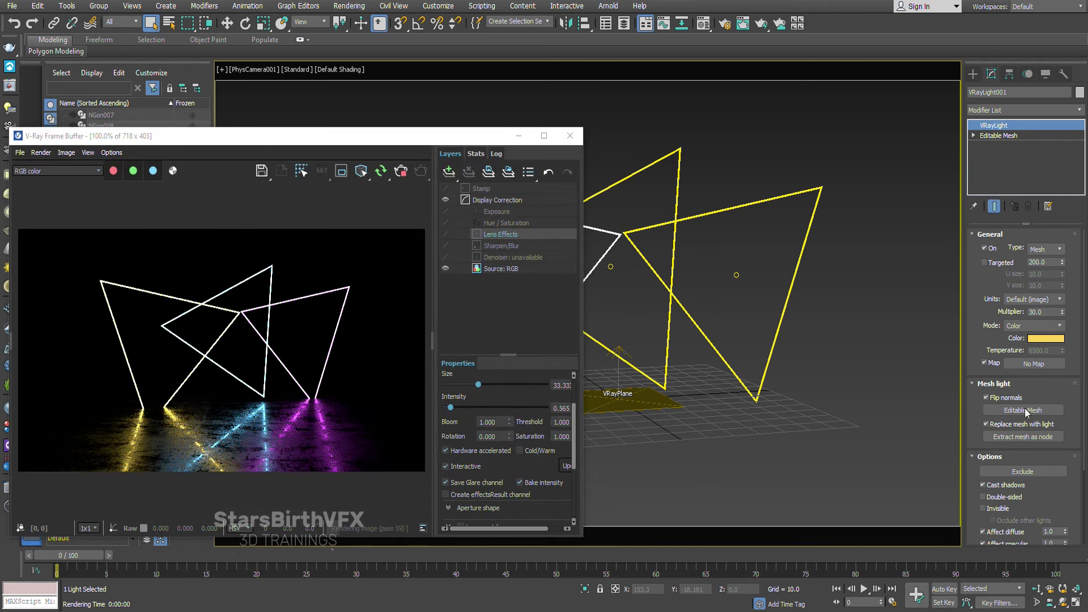
- Extract VRayLight001's mesh as Object001 and select the extracted triangle
left_click(1029, 435)
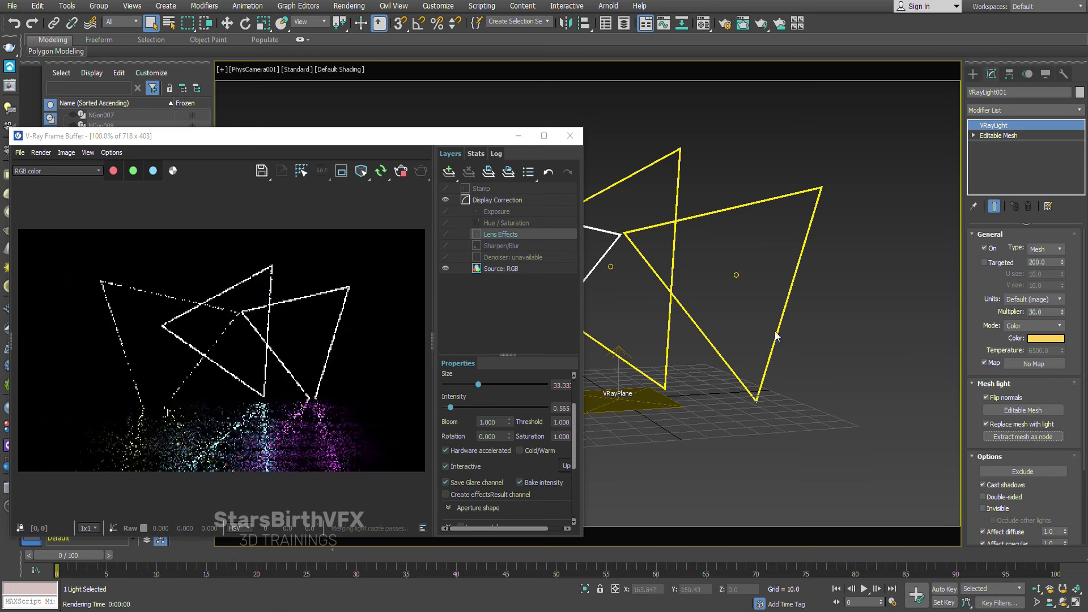
left_click_drag(473, 136, 280, 136)
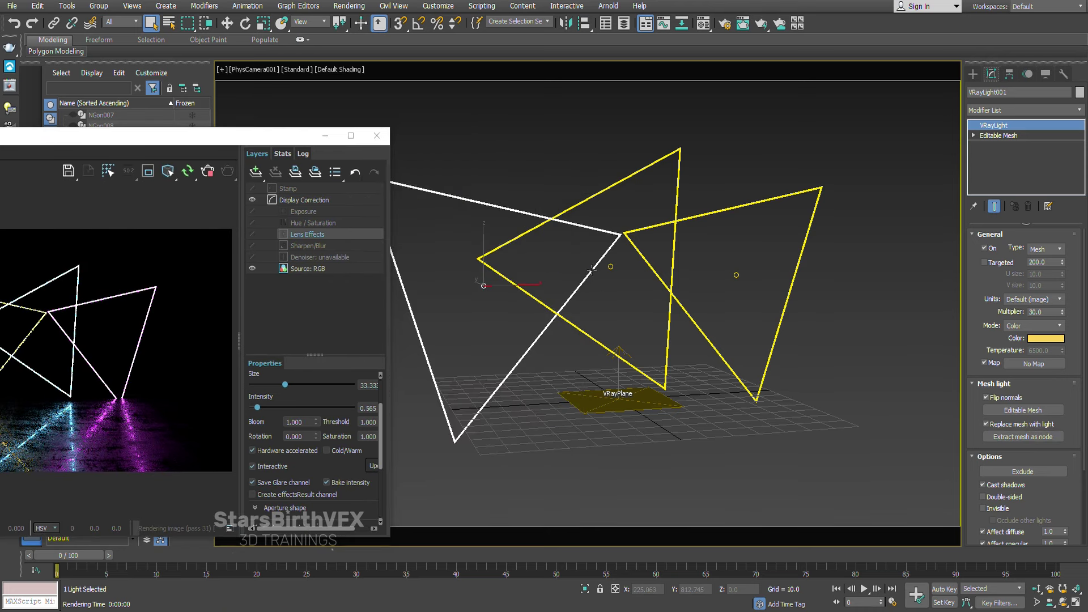
left_click(532, 359)
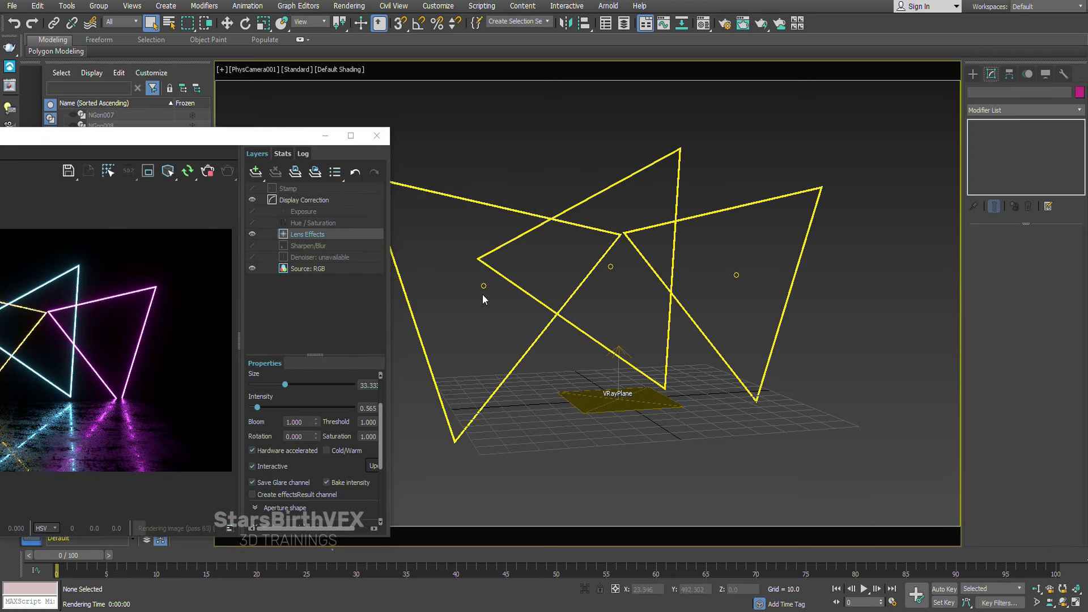
key("ctrl+z")
key("ctrl+z")
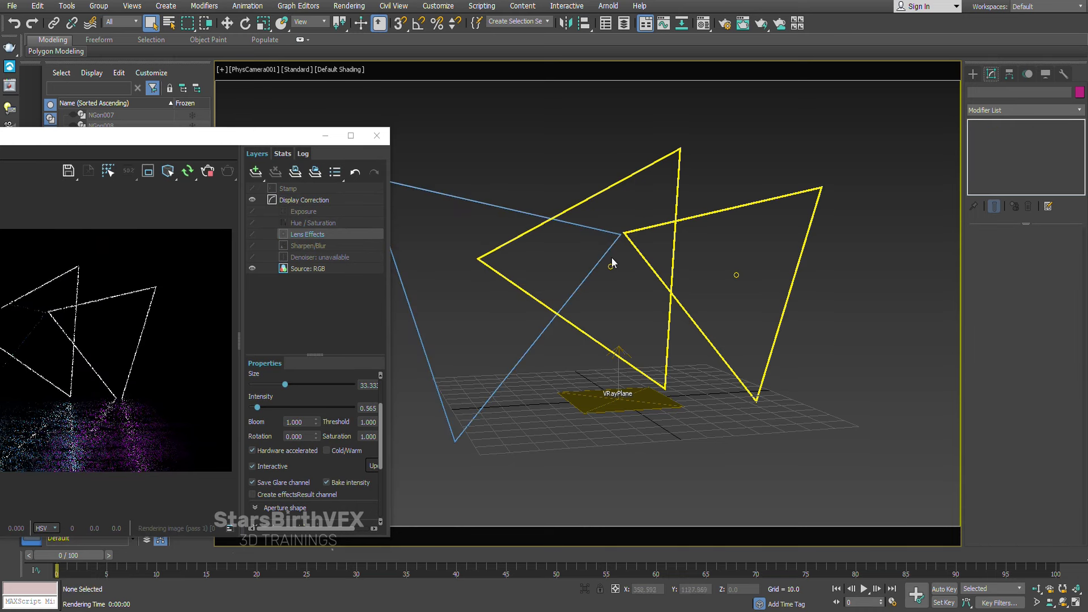
left_click(608, 251)
key("ctrl+y")
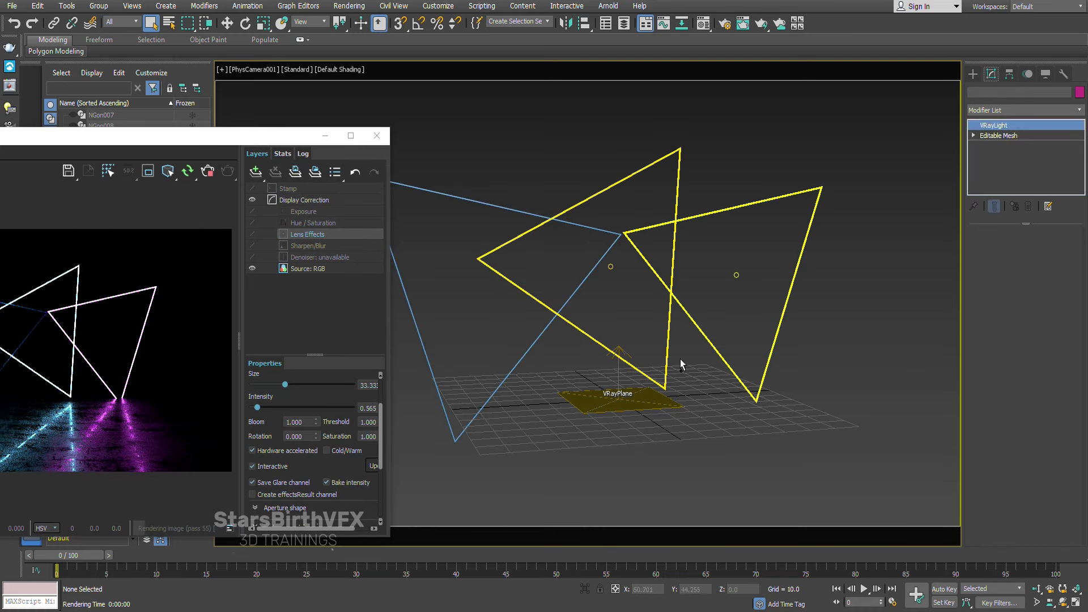
- Delete the extracted Object001 meshes and bring up the reference neon photo
left_click_drag(229, 142, 672, 158)
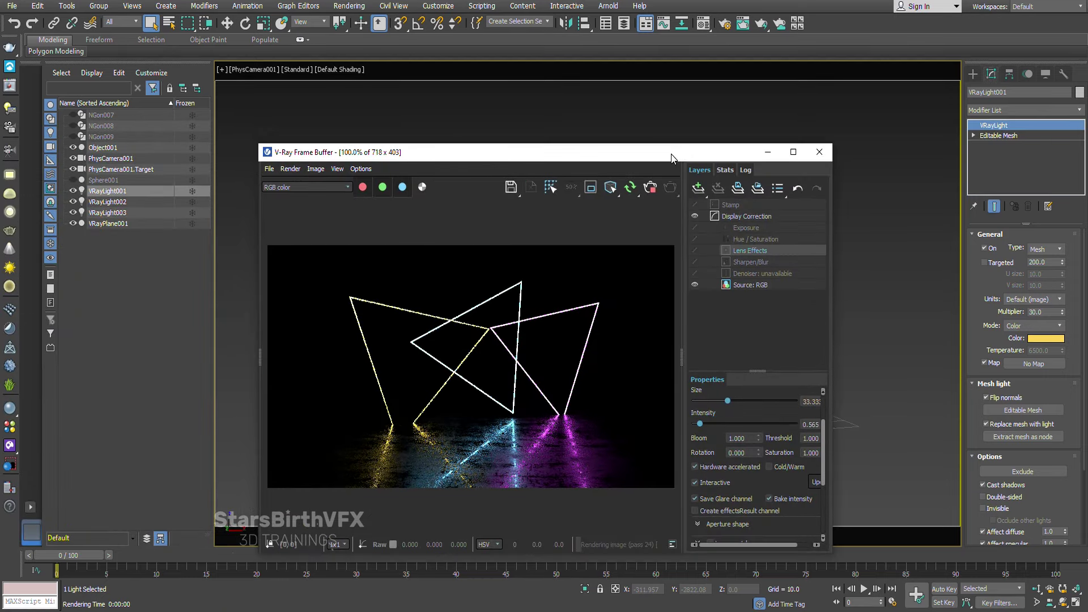
left_click(100, 147)
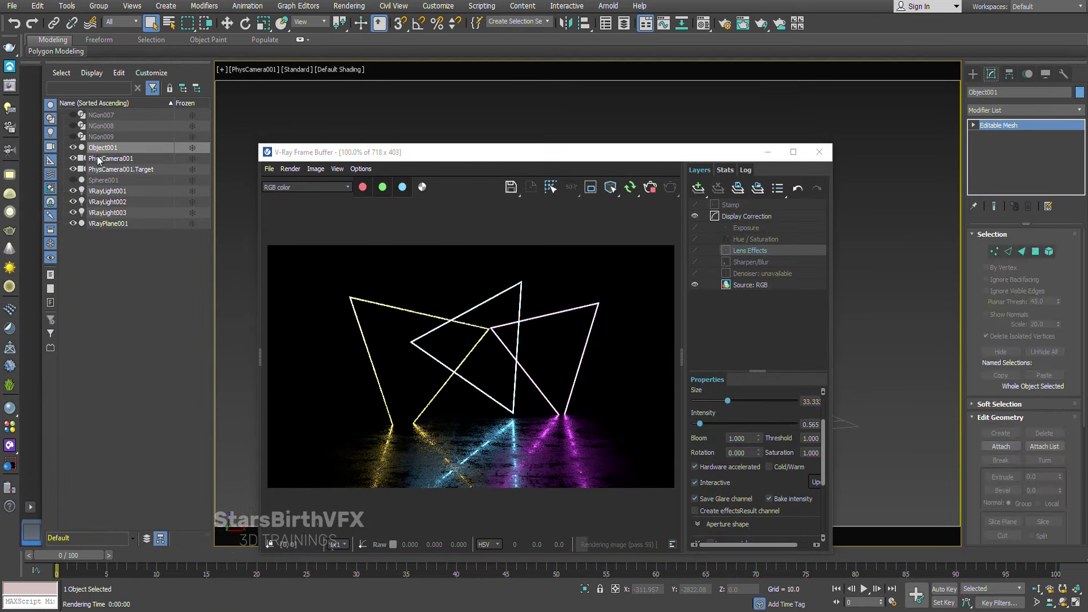
key("Delete")
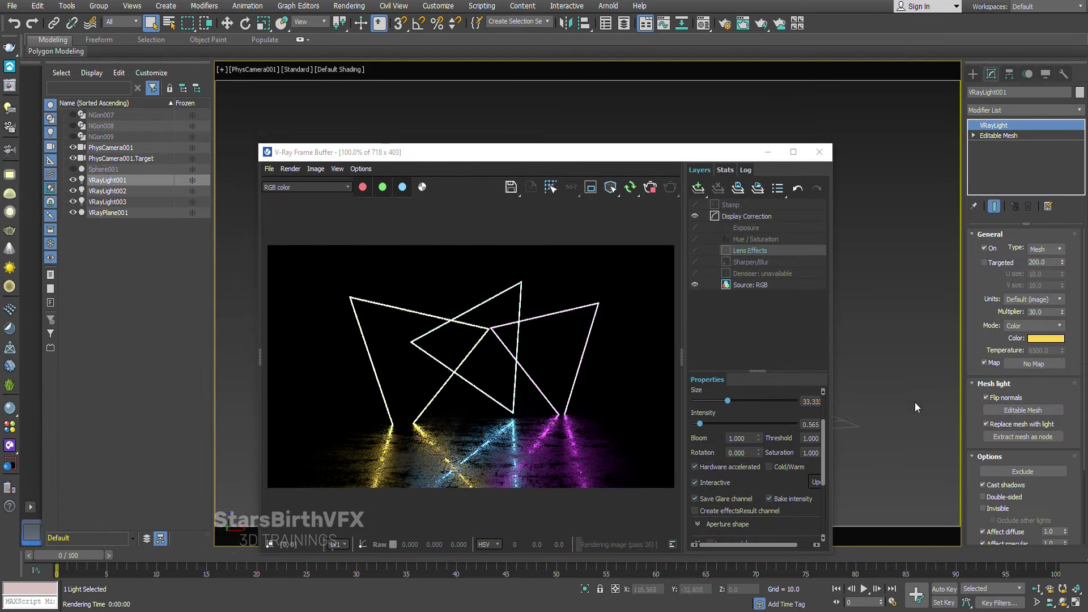
left_click(1015, 437)
left_click(124, 148)
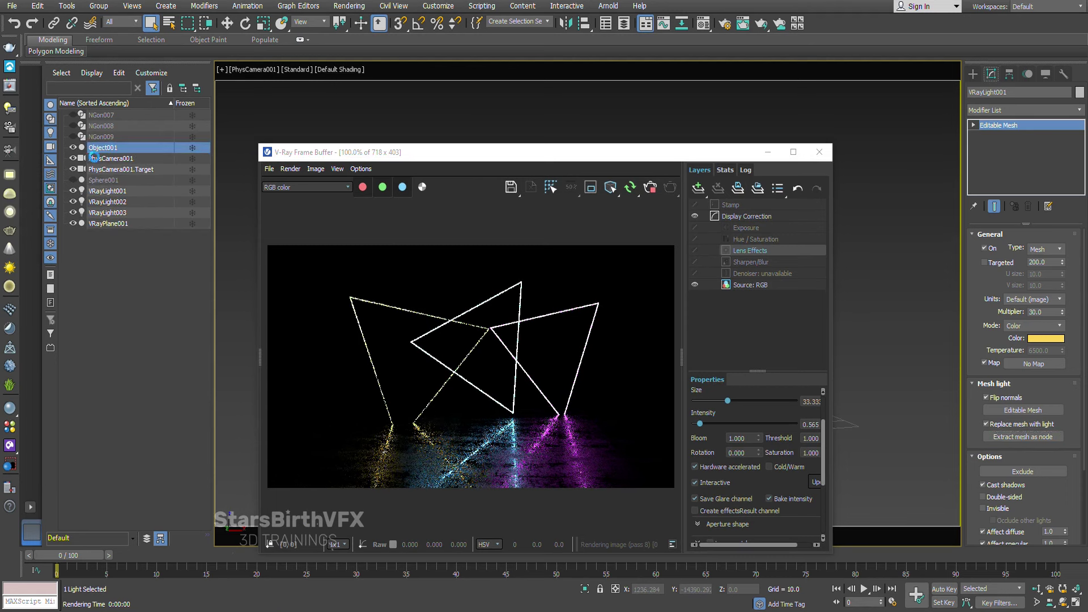
key("Delete")
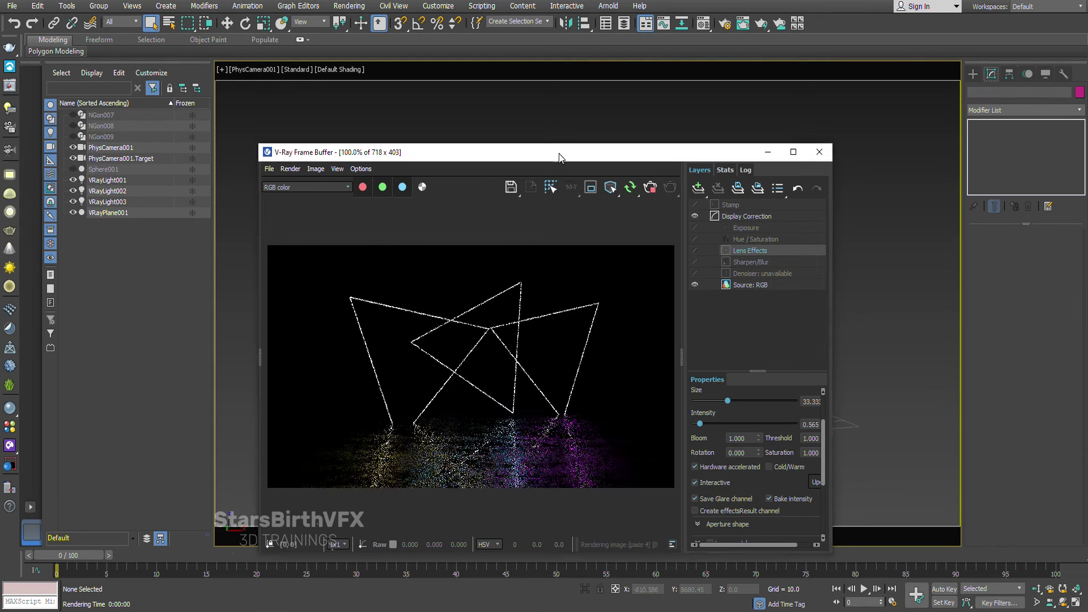
left_click_drag(574, 152, 380, 120)
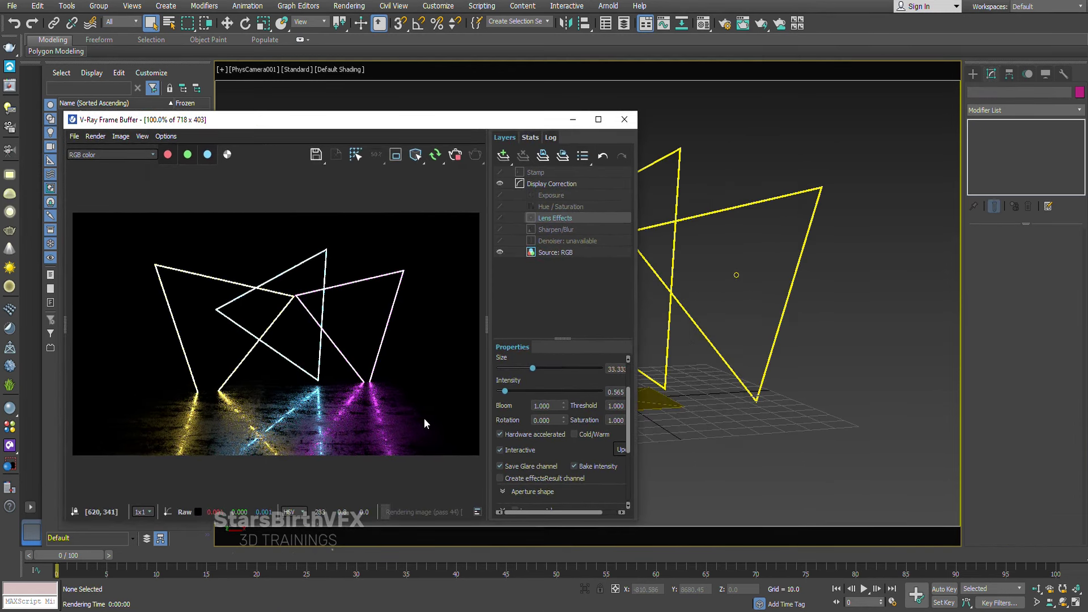
key("alt+Tab")
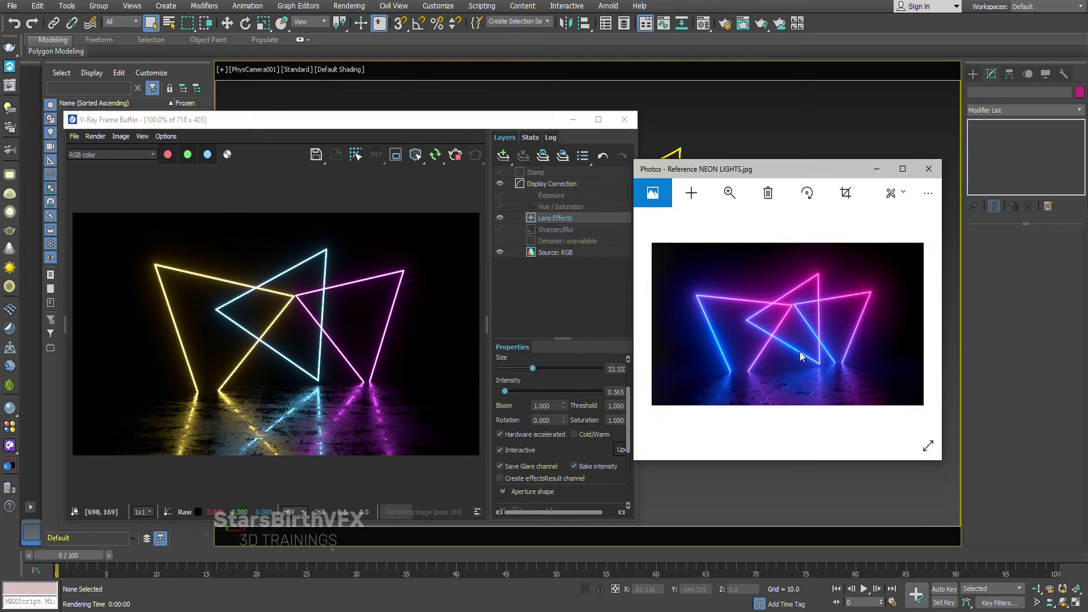
- Change VRayLight002's colour from purple to hot pink (255,24,182)
left_click(876, 169)
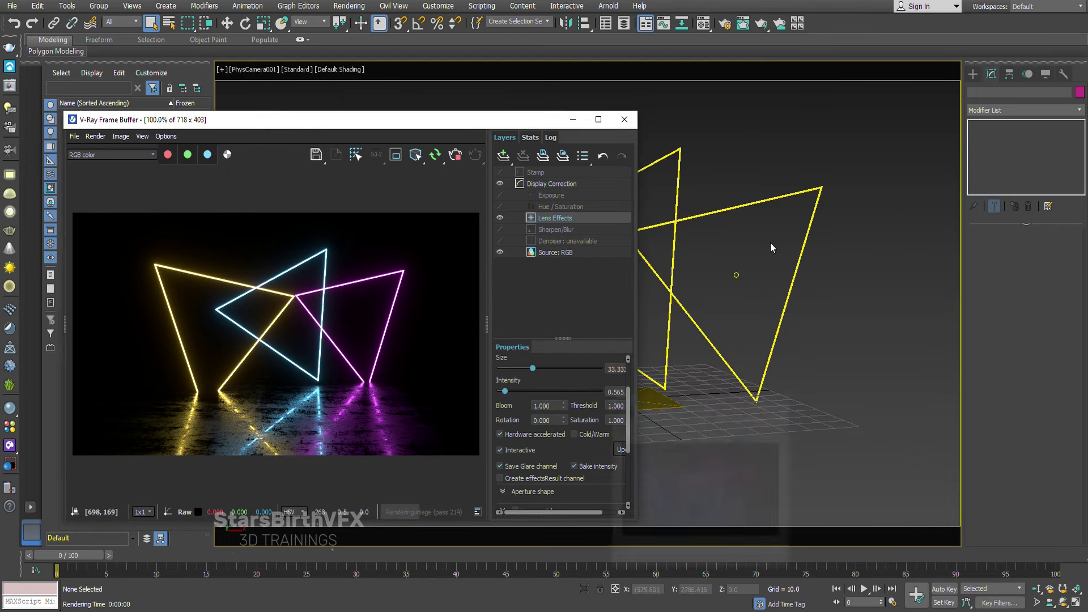
left_click(787, 298)
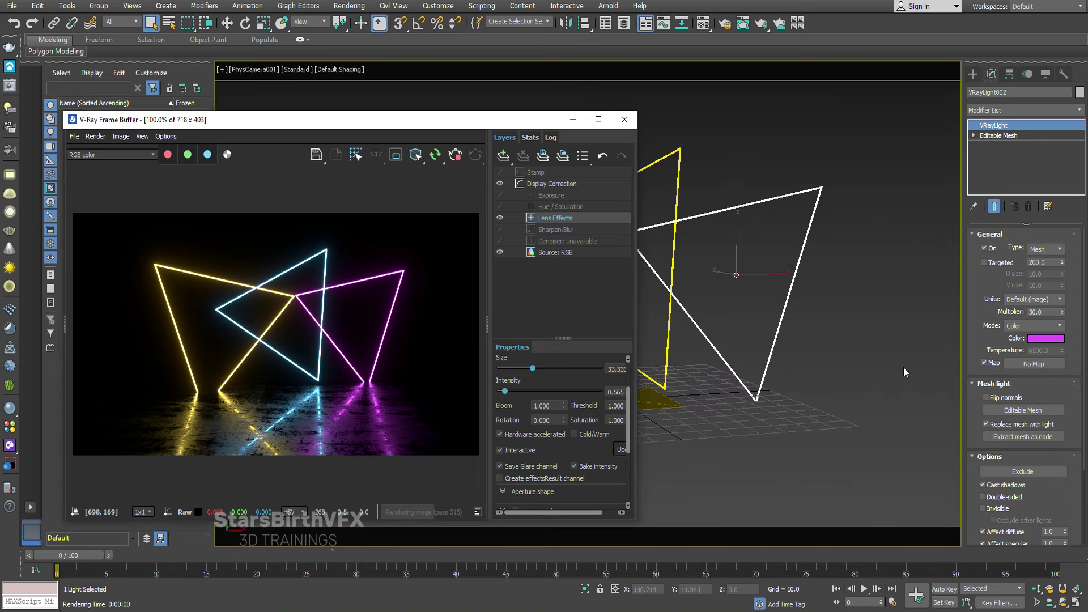
left_click(1050, 339)
left_click_drag(480, 86, 490, 83)
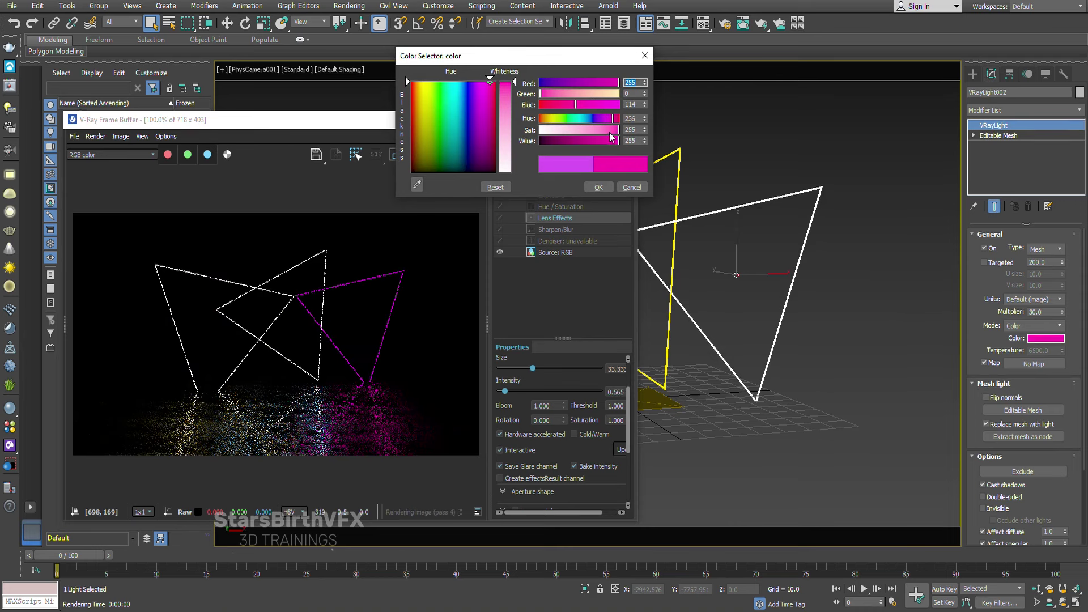
left_click(606, 191)
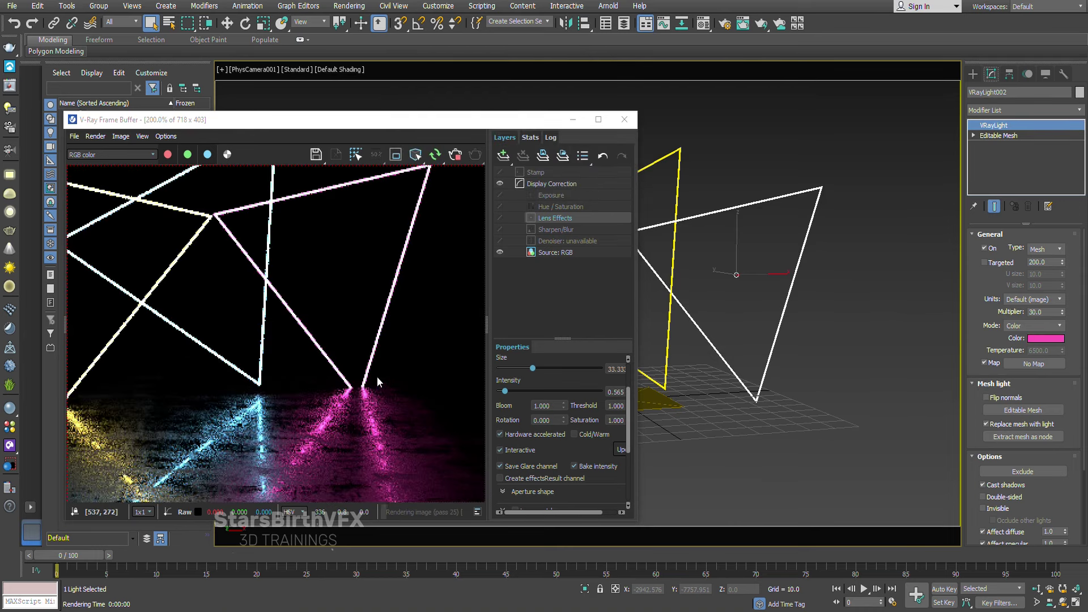
- Compare the pink render against the reference photo, then put the photo away
scroll(376, 376, "up", 1)
scroll(354, 376, "down", 1)
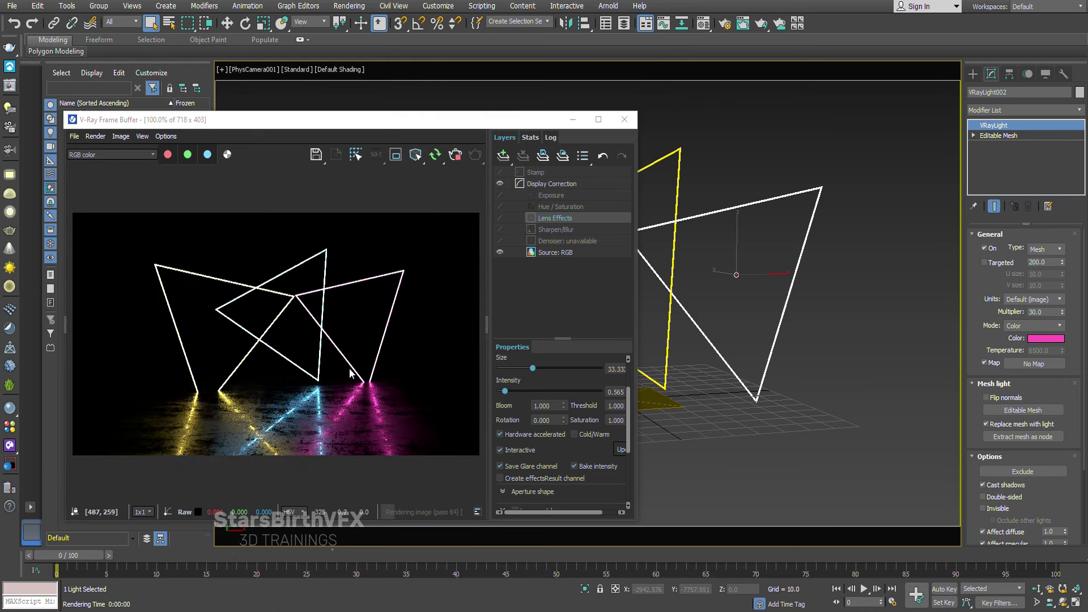
scroll(374, 314, "up", 1)
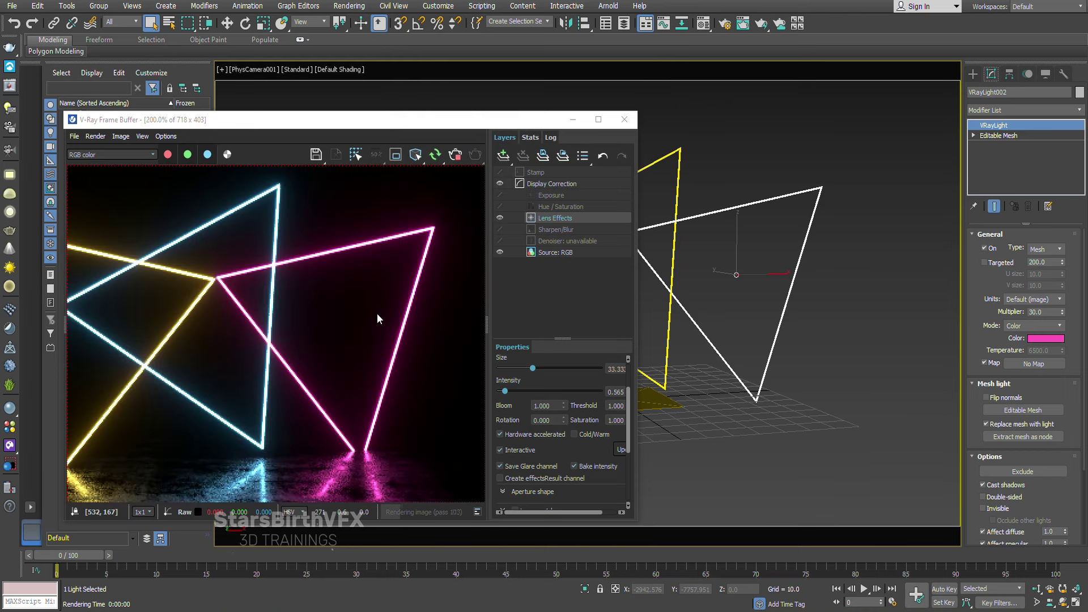
scroll(430, 400, "down", 1)
key("alt+Tab")
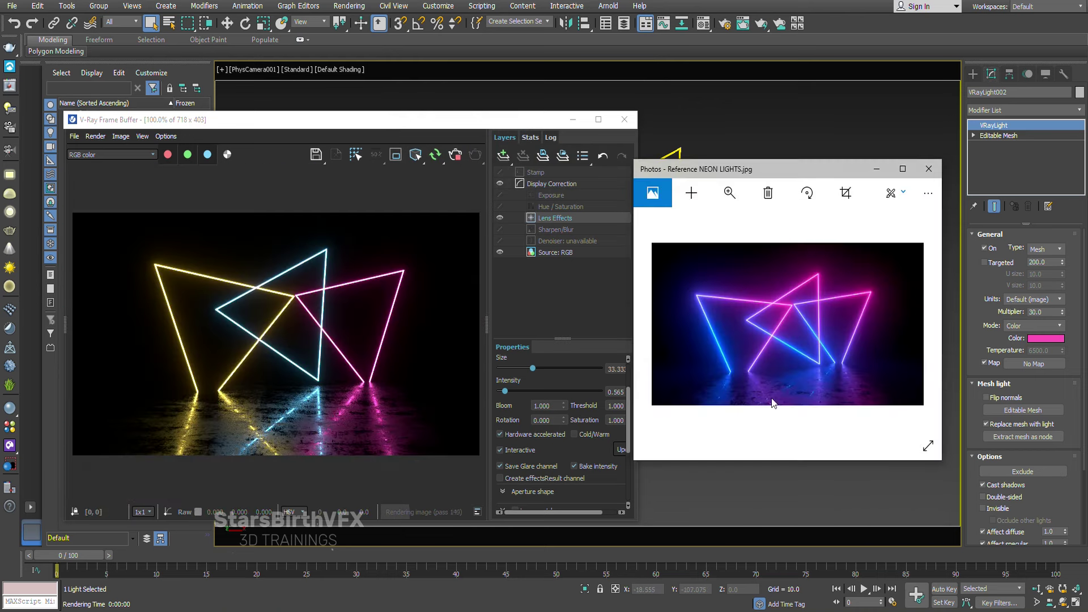
scroll(865, 317, "up", 2)
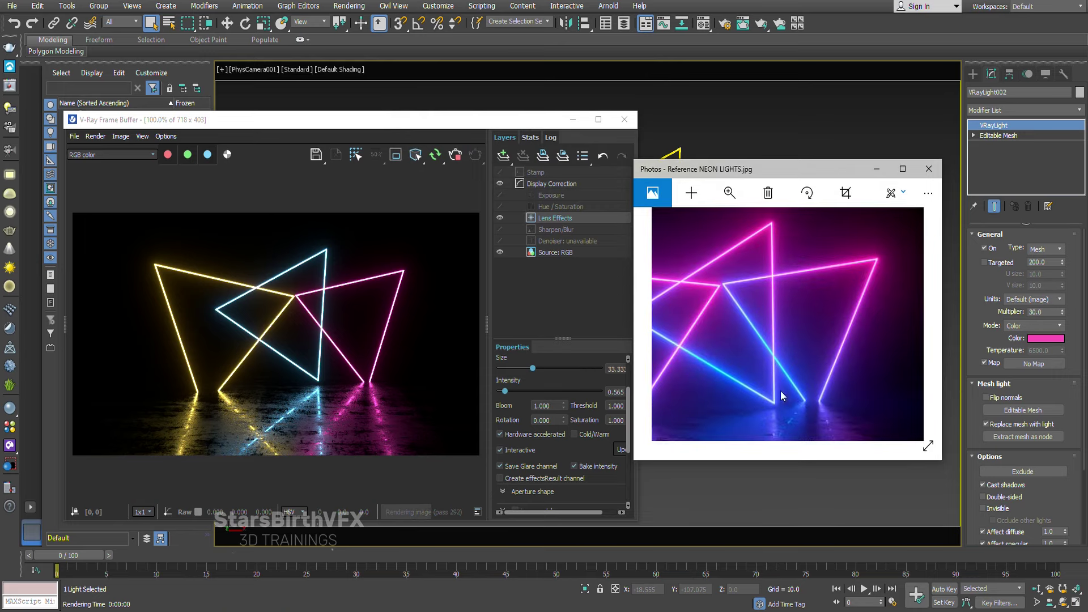
scroll(805, 325, "down", 2)
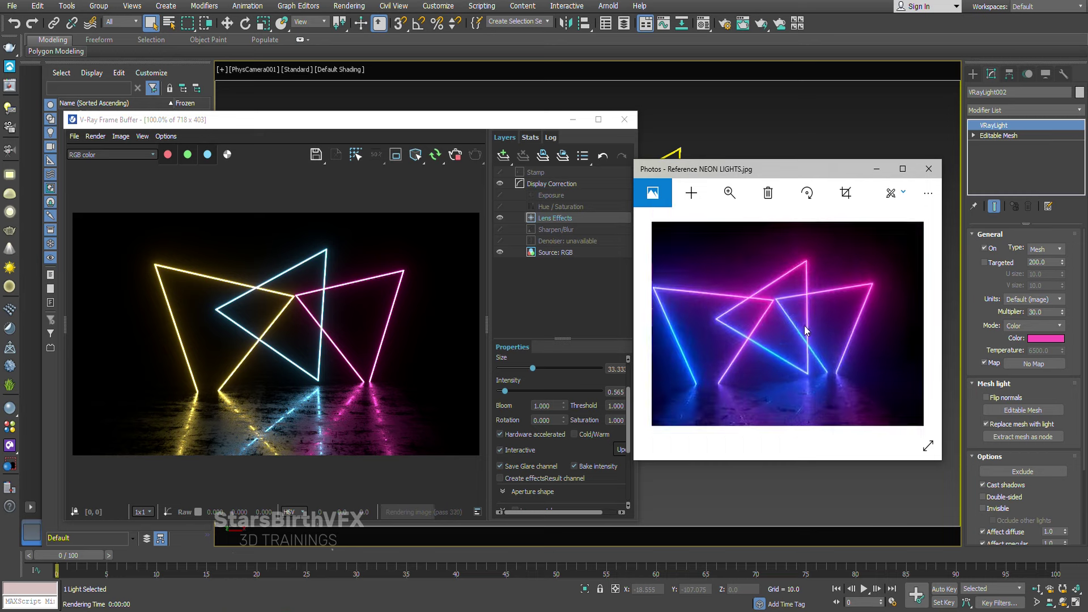
left_click(883, 170)
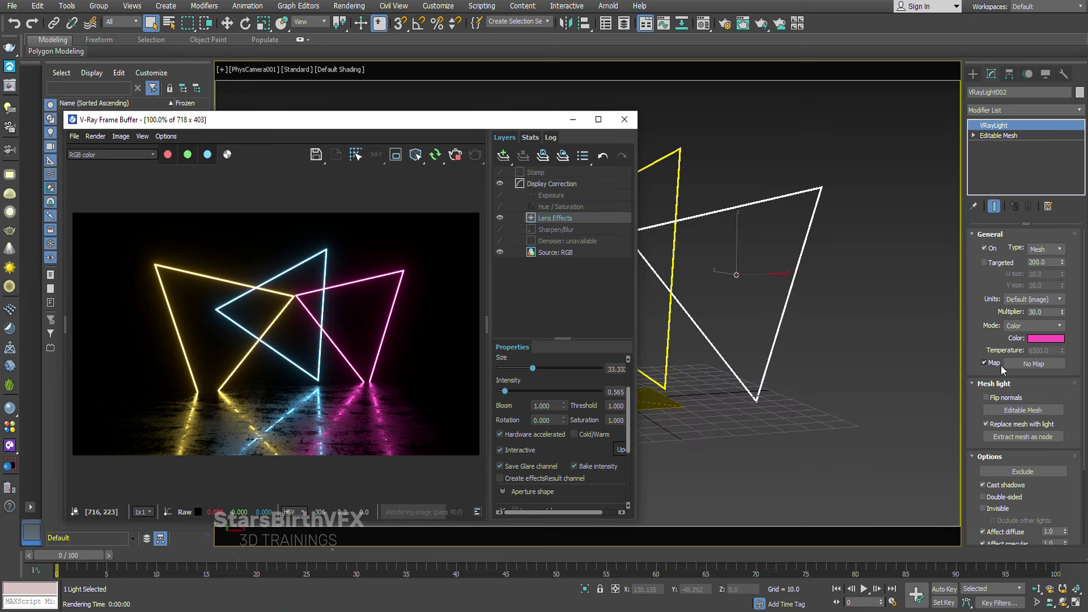
left_click(1019, 364)
- Load Light Map.jpg as the light's colour bitmap and instance it into a Material Editor slot
double_click(478, 195)
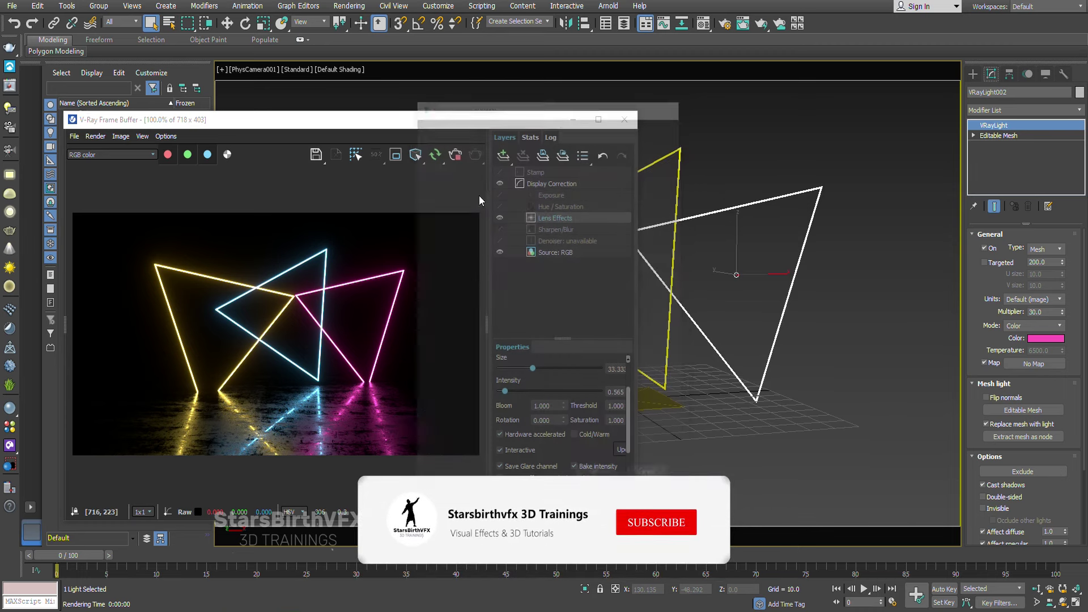
right_click(784, 346)
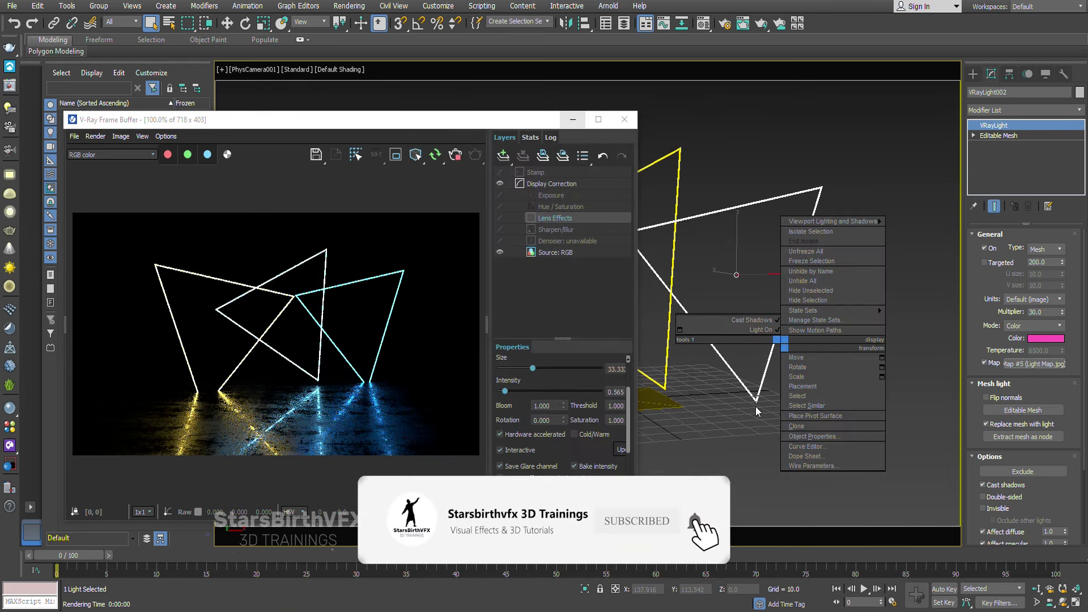
left_click(1029, 365)
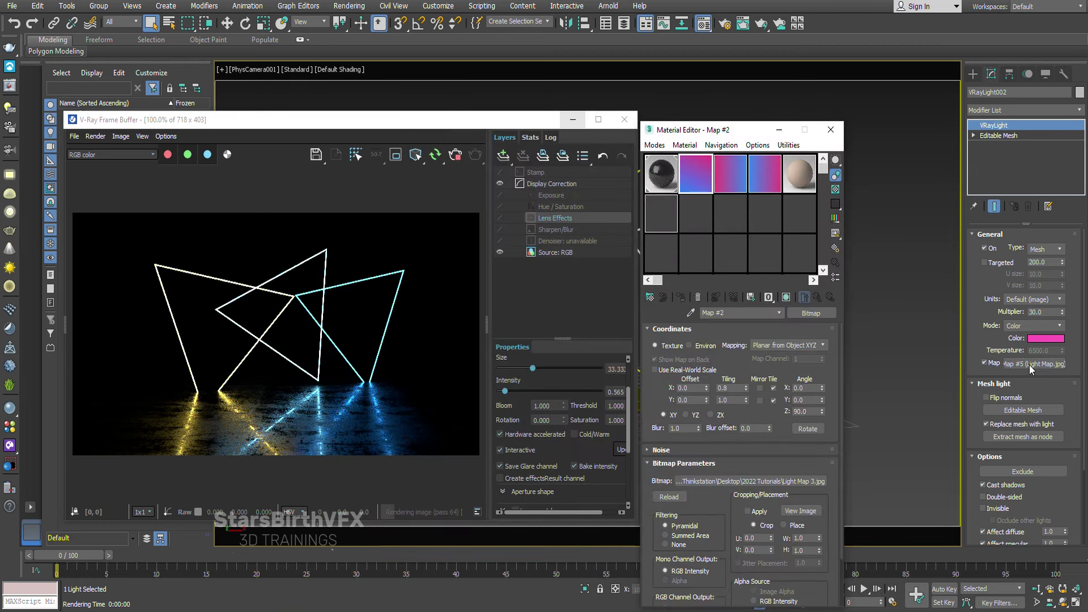
left_click(823, 183)
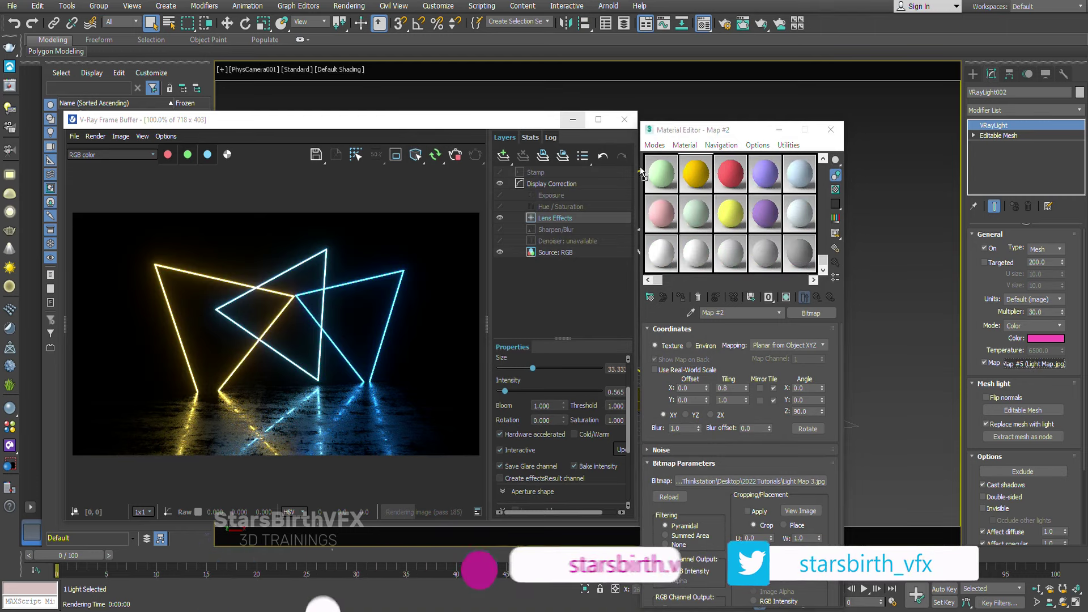
left_click_drag(1020, 366, 737, 317)
left_click(731, 408)
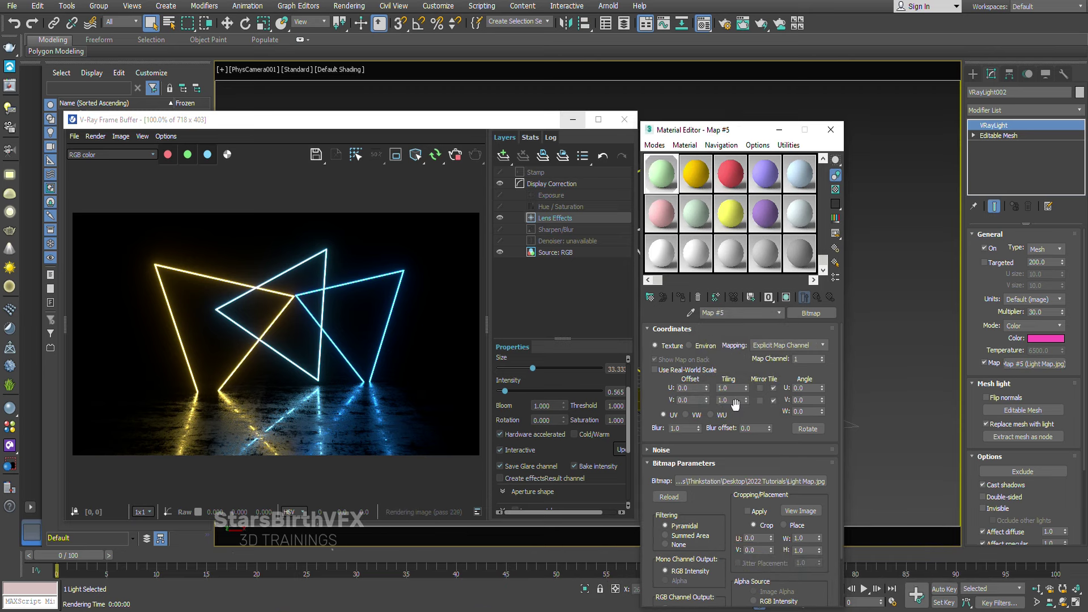
scroll(381, 347, "up", 1)
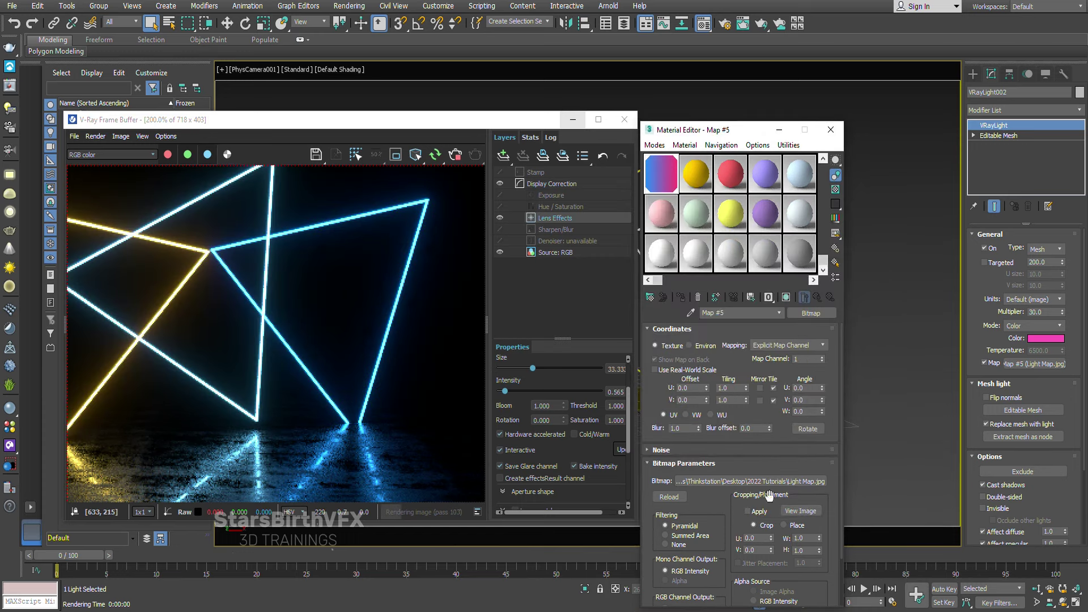
- Map Light Map.jpg Planar from World XYZ, after trying Environ and Texture coordinates
left_click(810, 512)
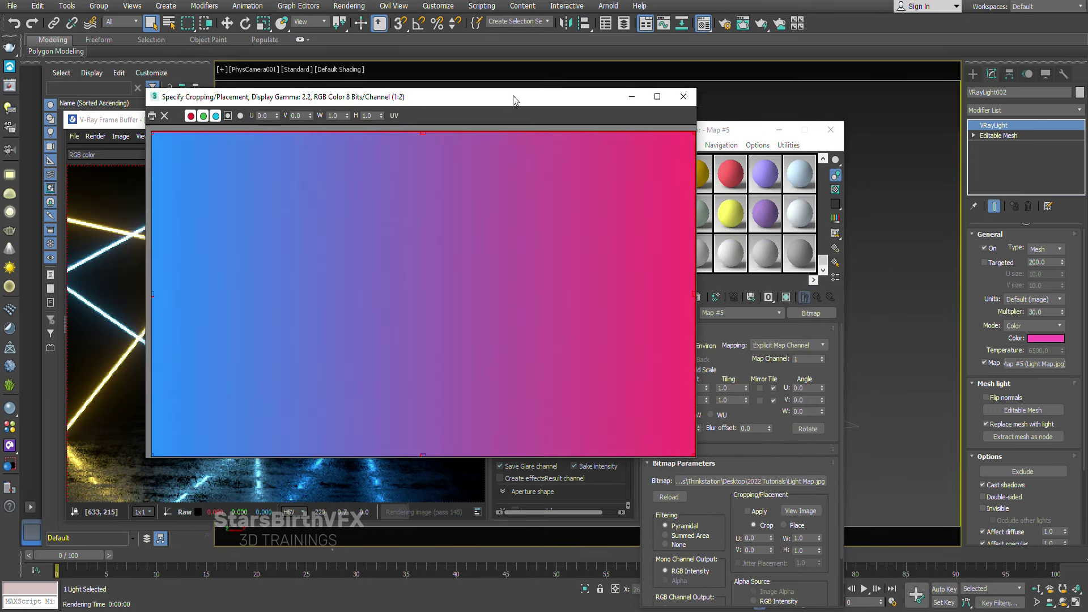
left_click_drag(513, 101, 682, 118)
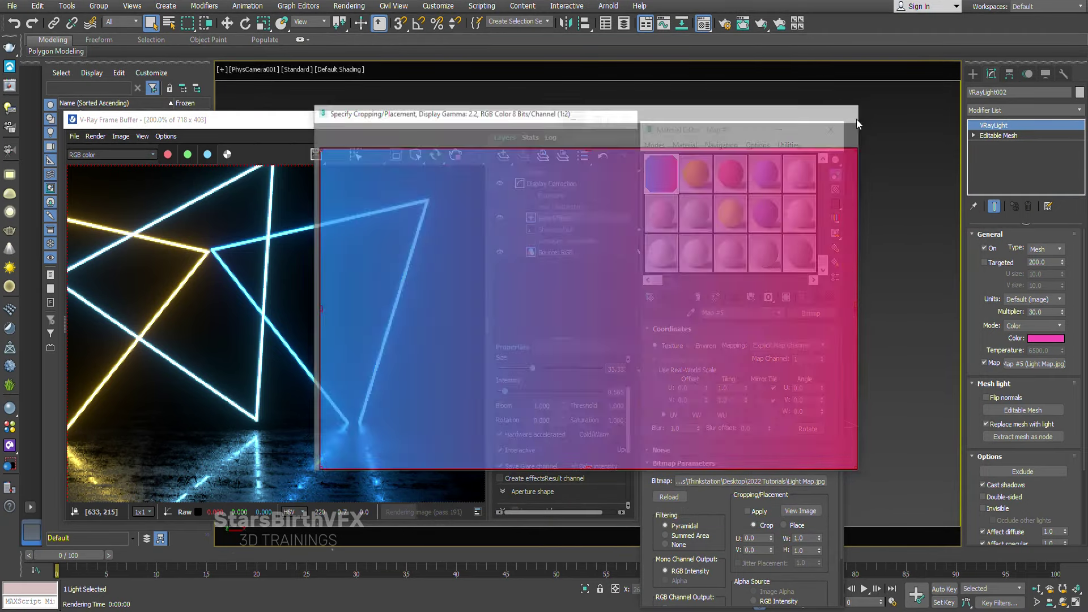
scroll(439, 335, "down", 2)
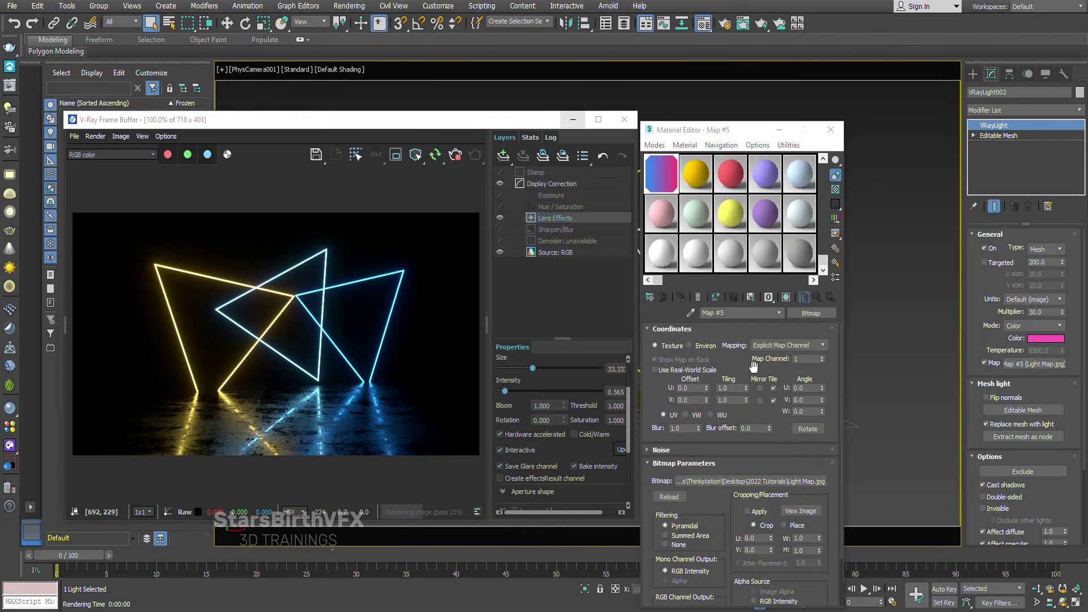
left_click(702, 348)
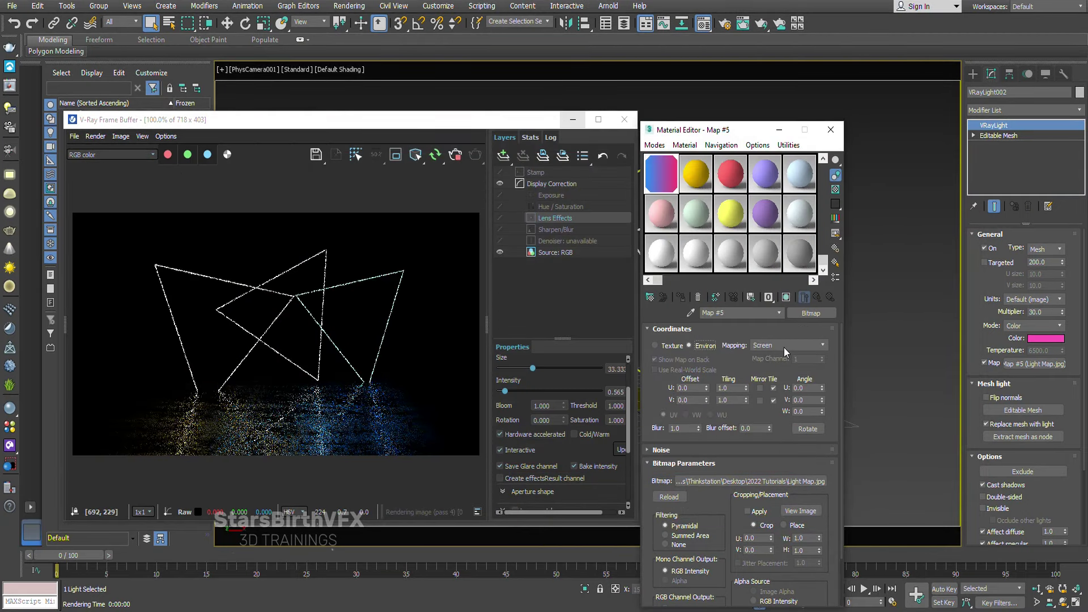
left_click(660, 347)
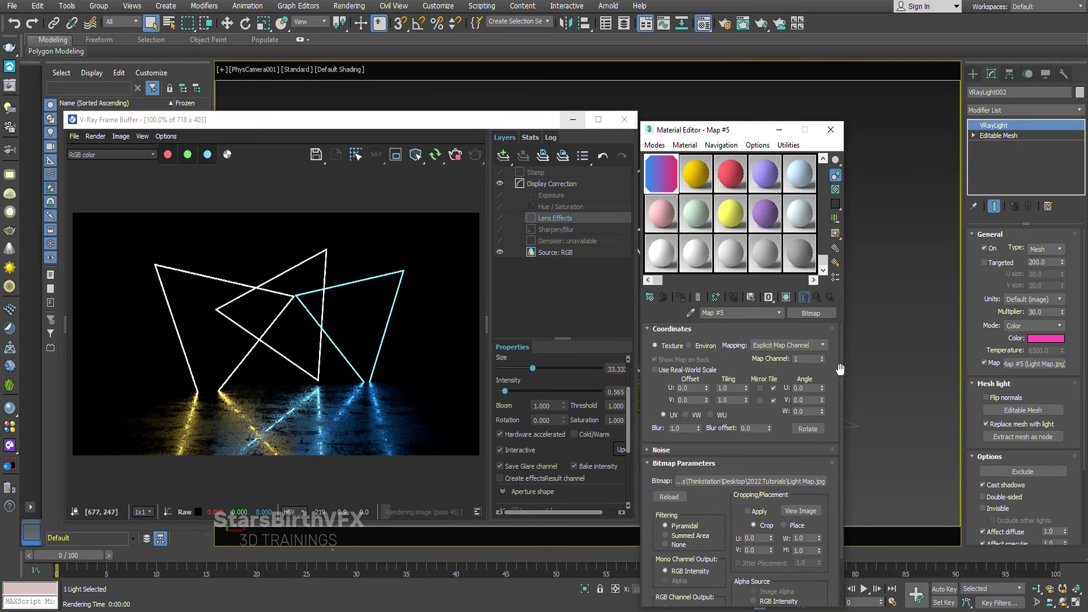
left_click(807, 346)
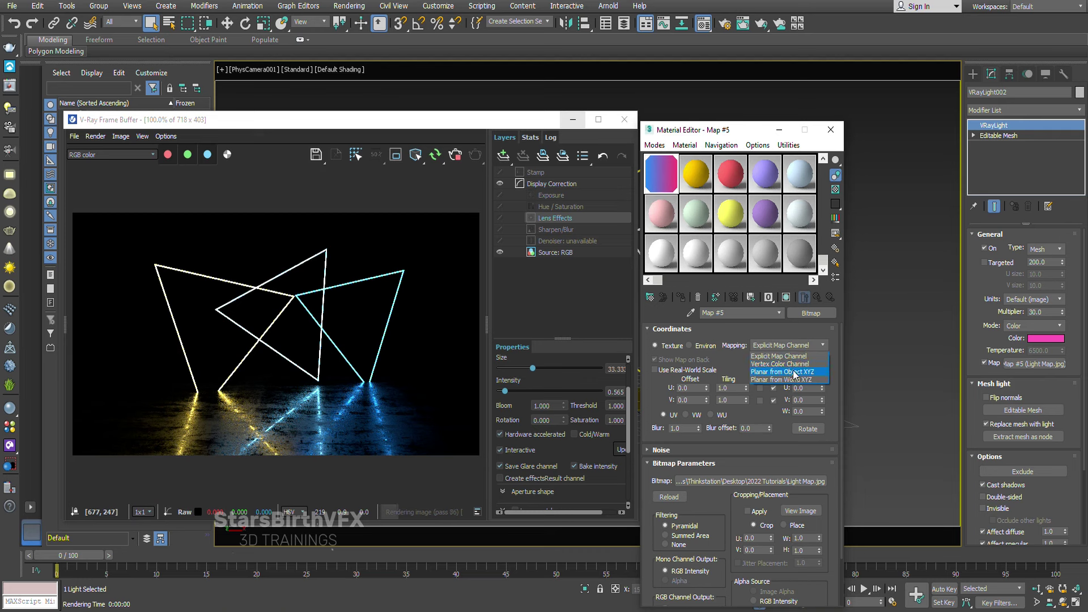
left_click(794, 381)
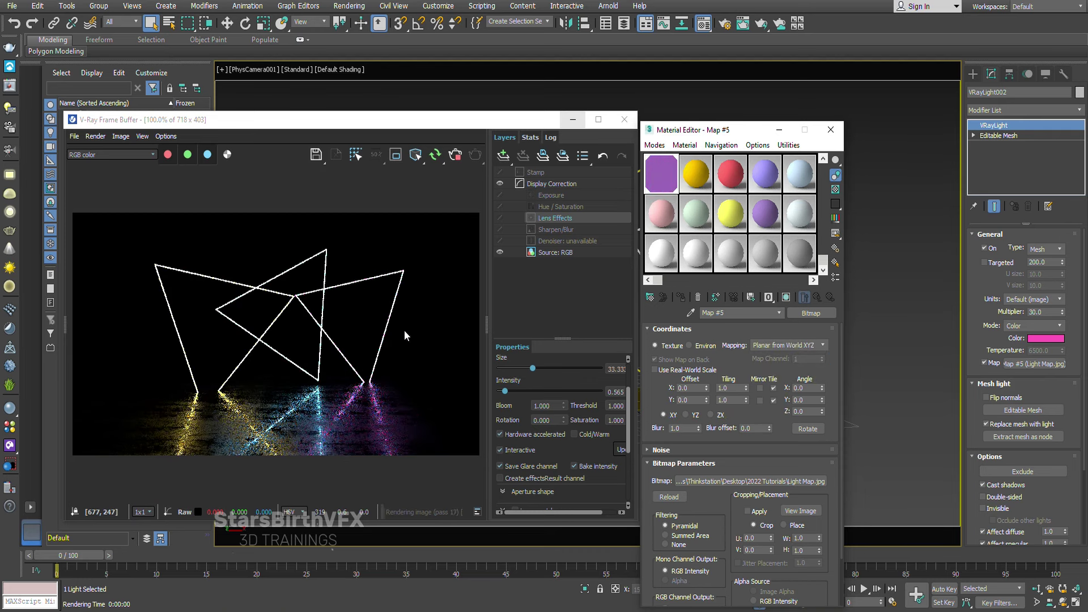
scroll(383, 334, "up", 2)
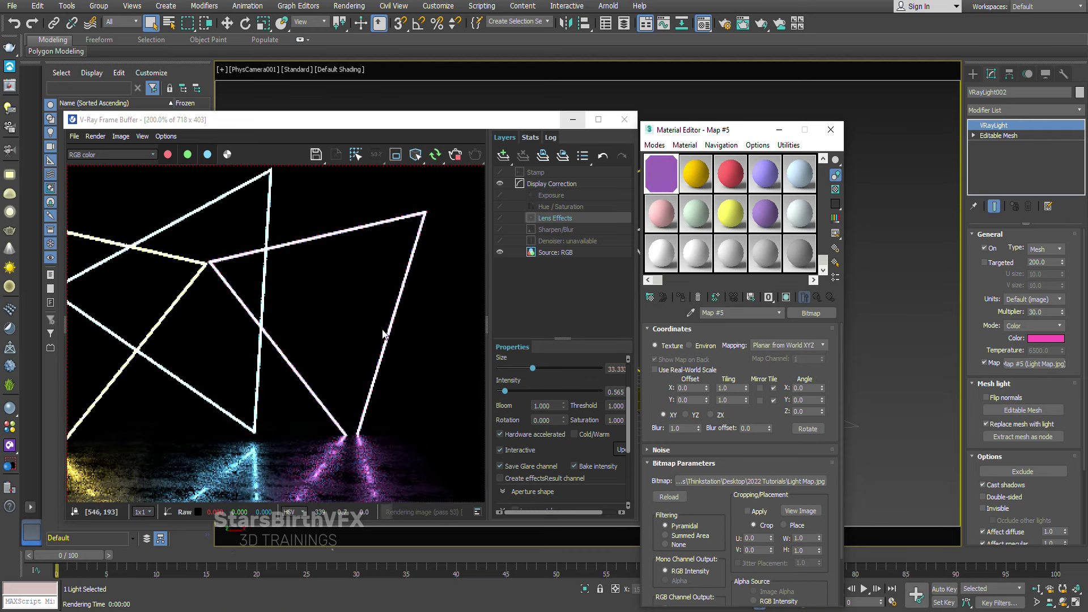
scroll(383, 335, "down", 2)
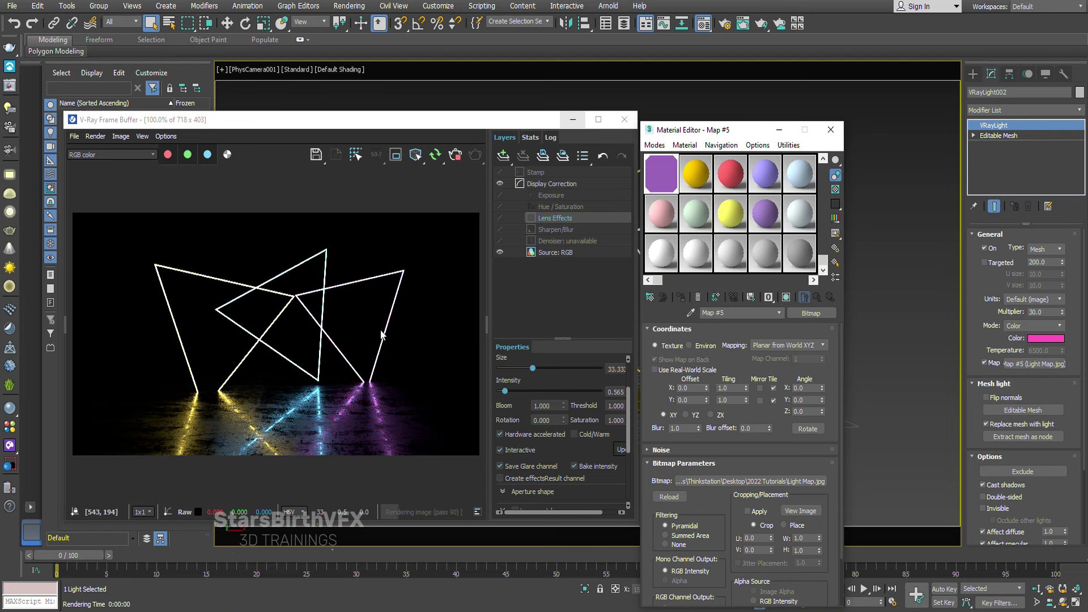
scroll(427, 339, "up", 2)
- Project the gradient map planar from object XYZ and rotate it 90° in W
left_click(788, 345)
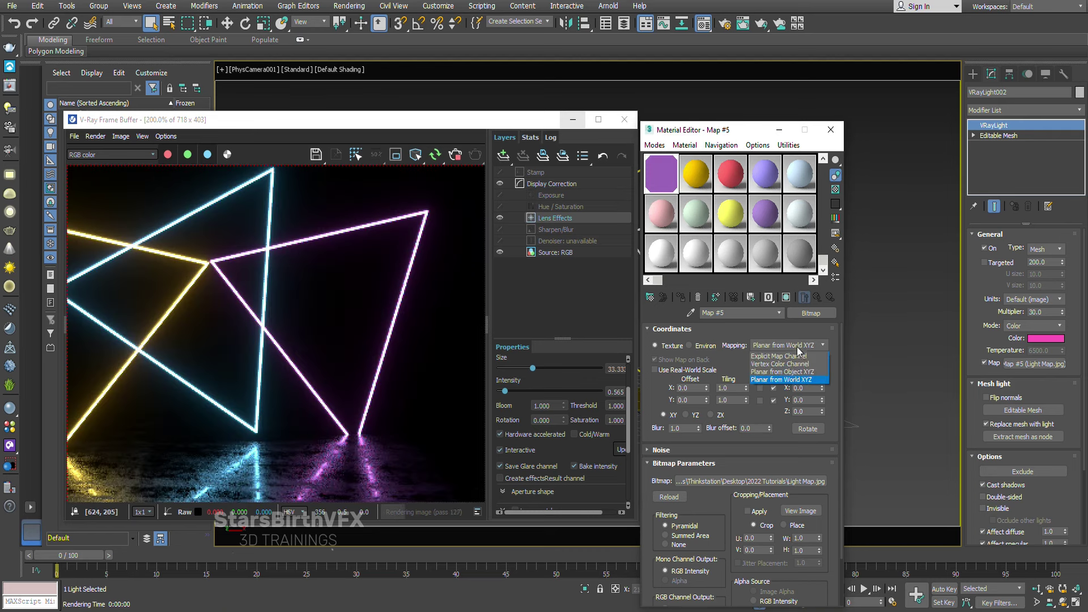
left_click(782, 369)
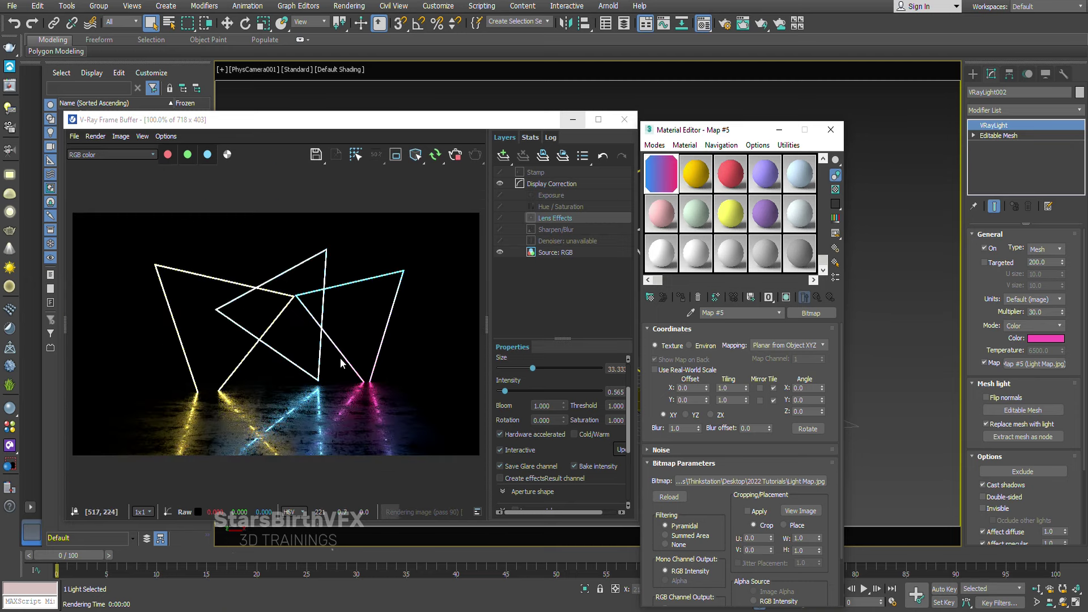
scroll(350, 353, "down", 2)
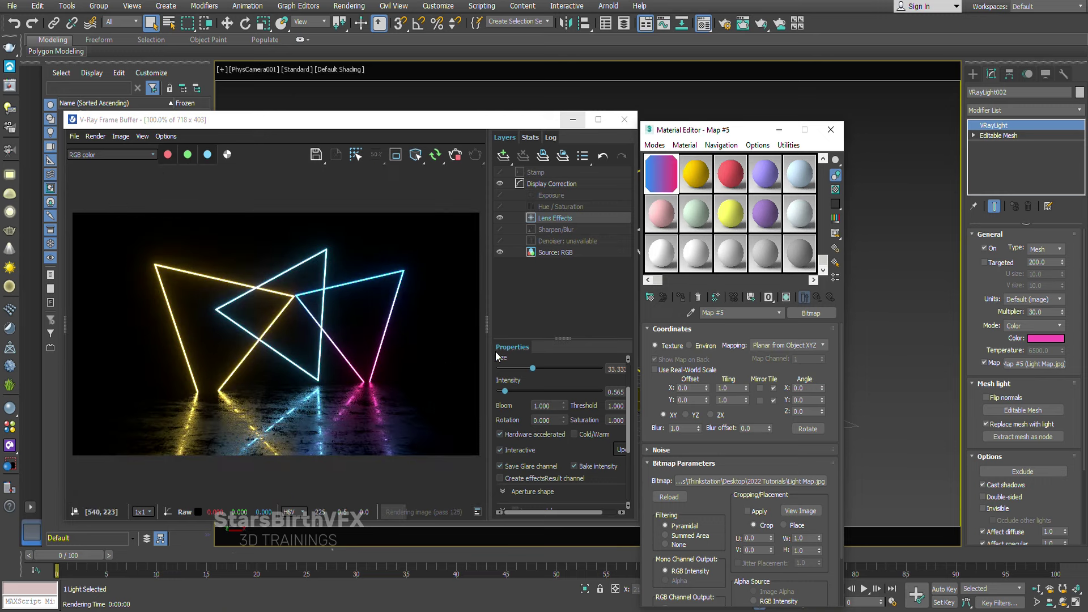
type("0")
key("Return")
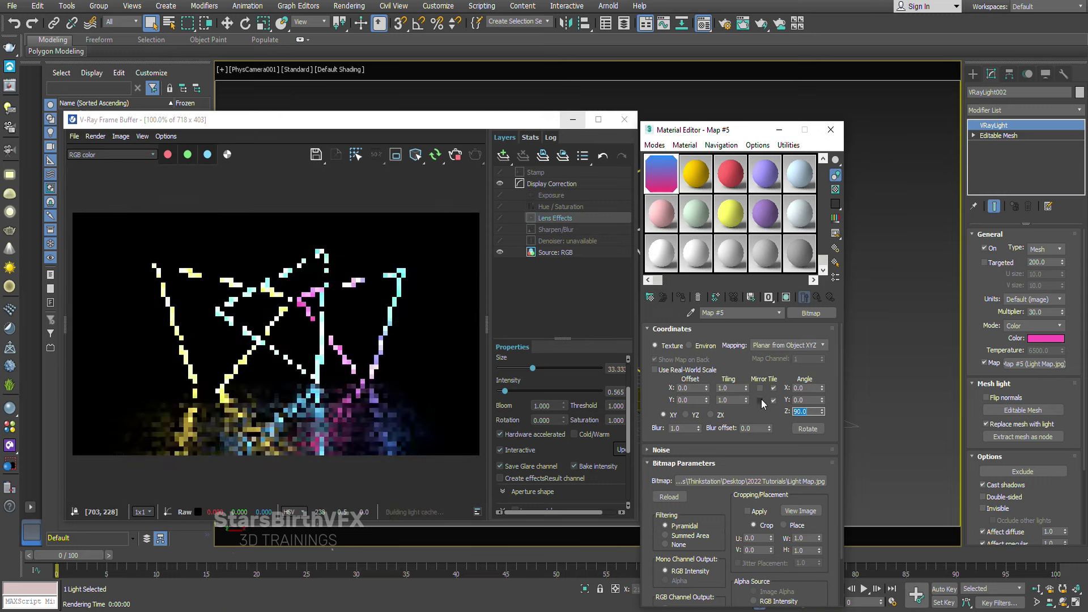
- Set the gradient's U tiling to 0.8 and bring up the neon reference photo
double_click(735, 390)
type("0.8")
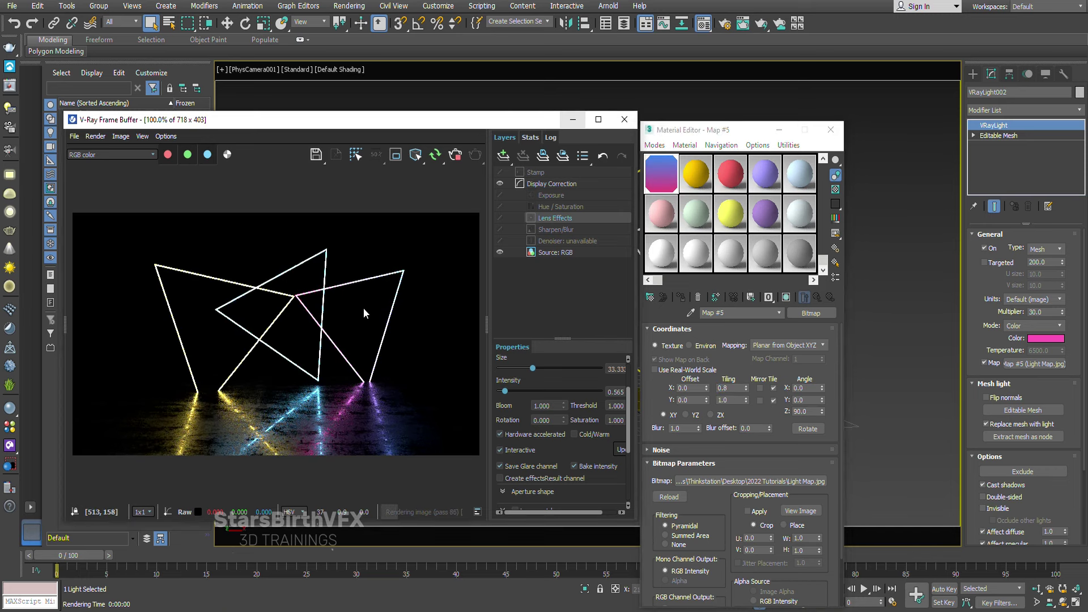
scroll(364, 312, "up", 2)
scroll(371, 308, "down", 2)
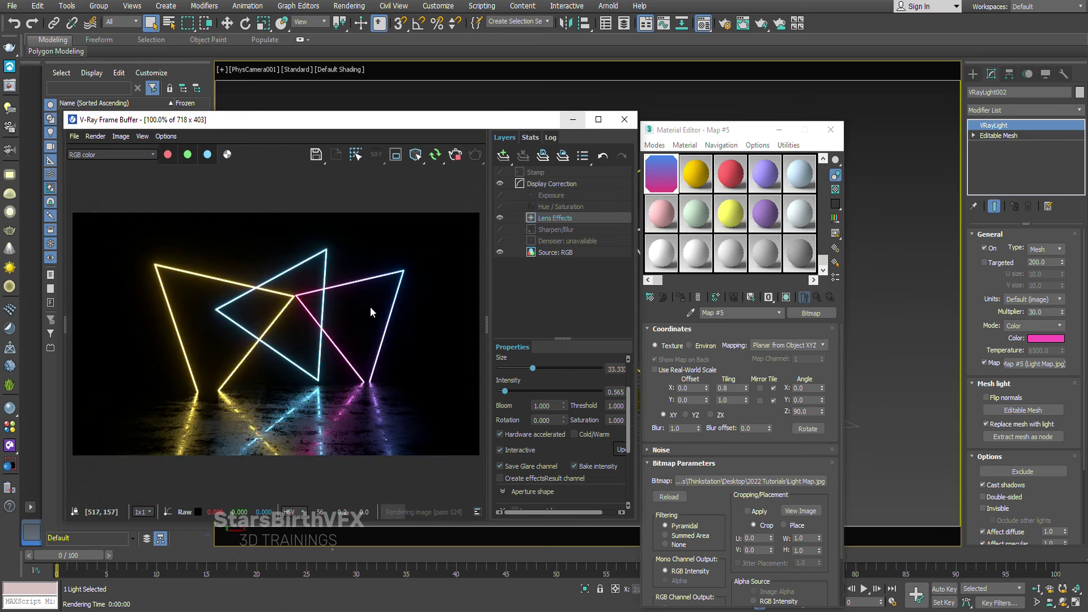
key("alt+Tab")
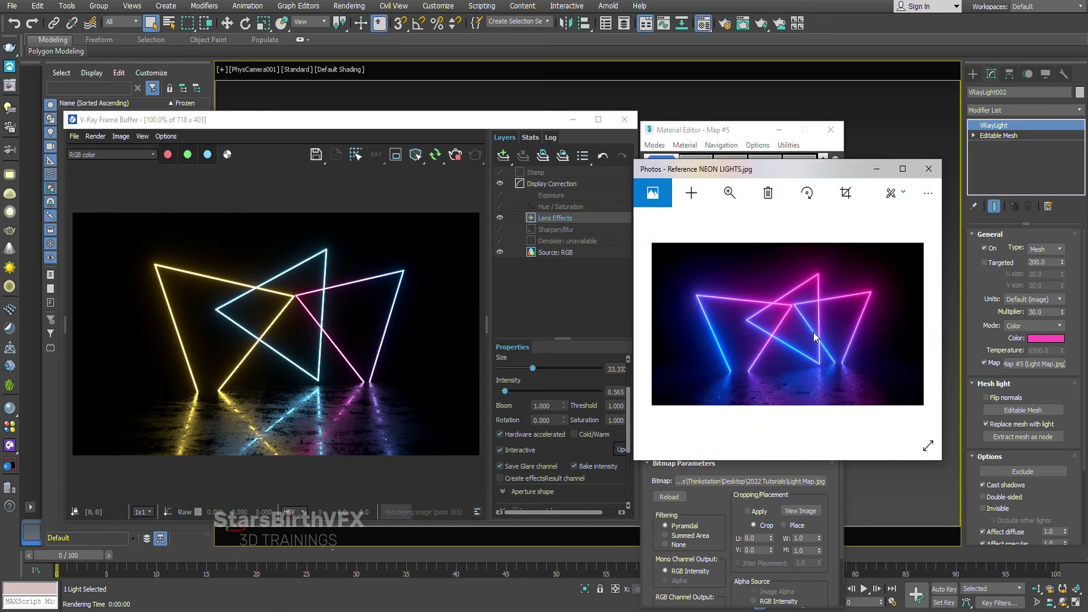
- Hide the reference, rearrange the editor and render windows, and show the Map #3 gradient settings
scroll(814, 333, "up", 2)
key("alt+Tab")
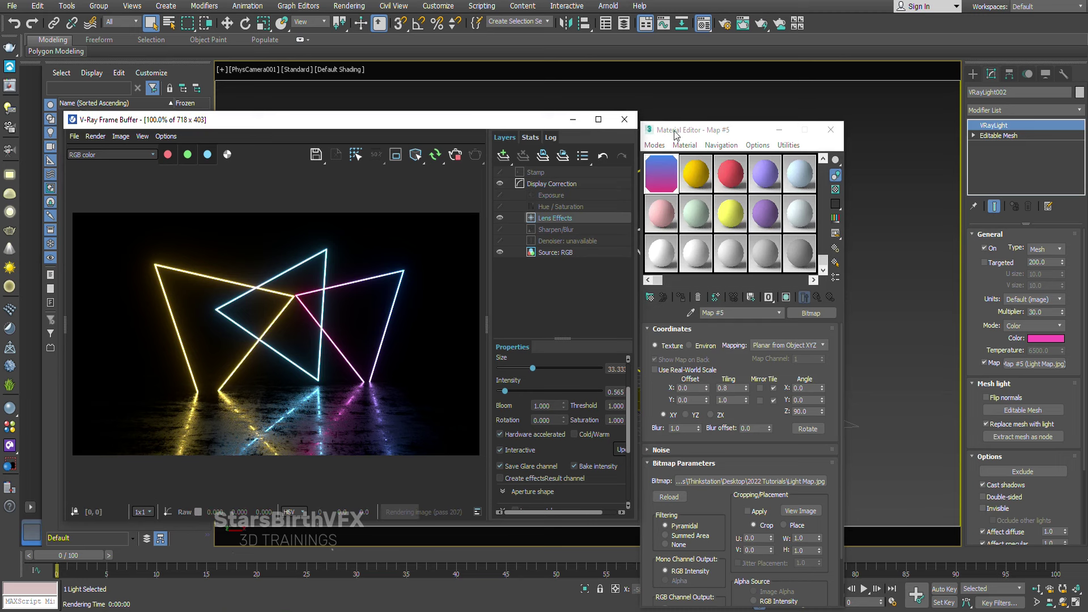
left_click_drag(709, 129, 791, 127)
right_click(1025, 364)
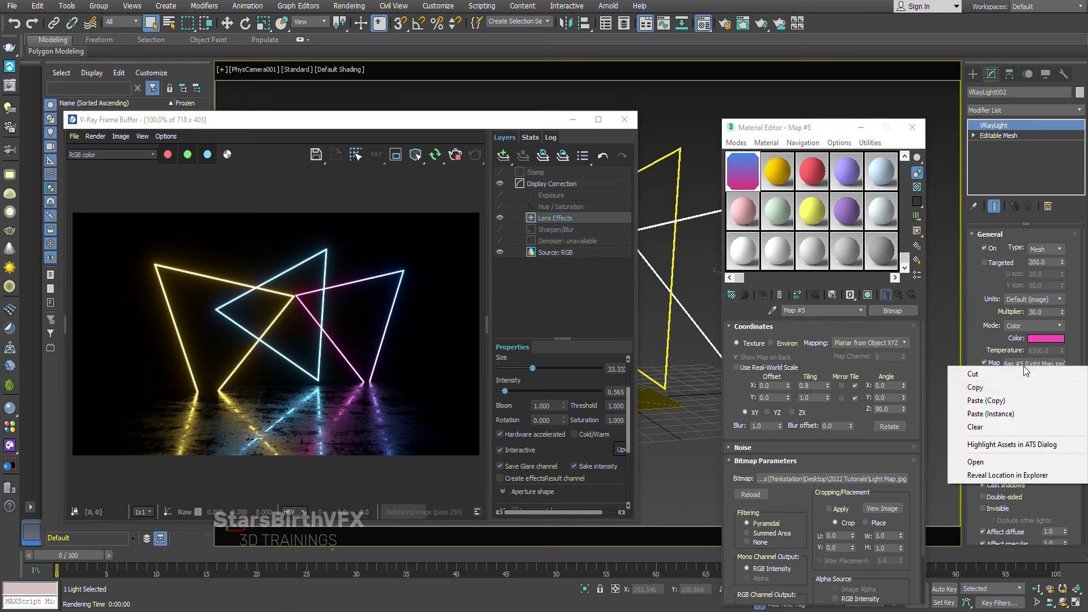
left_click(905, 258)
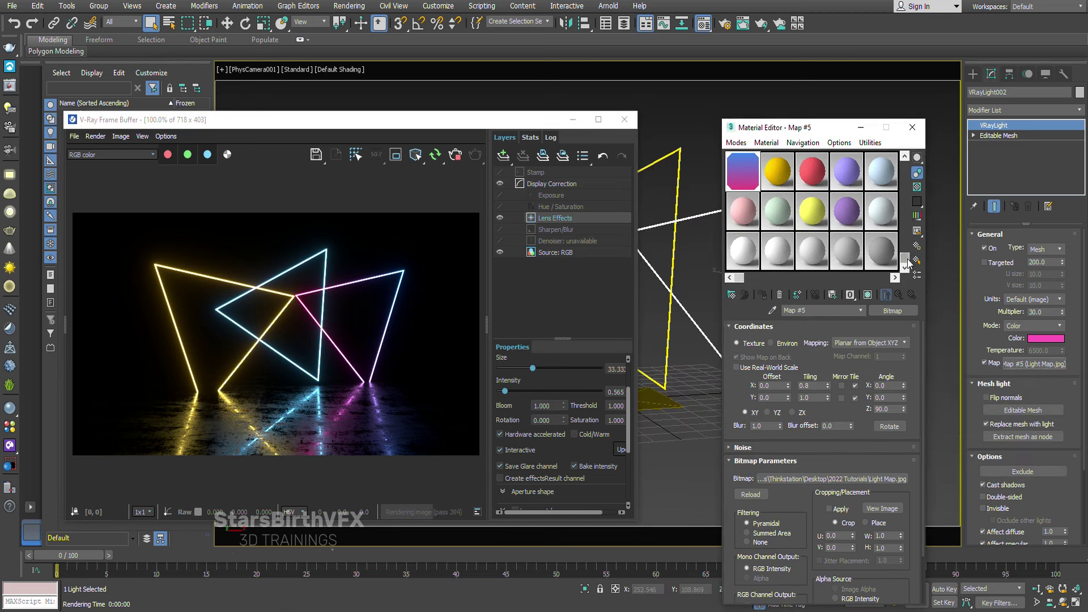
left_click_drag(905, 258, 905, 166)
left_click(802, 177)
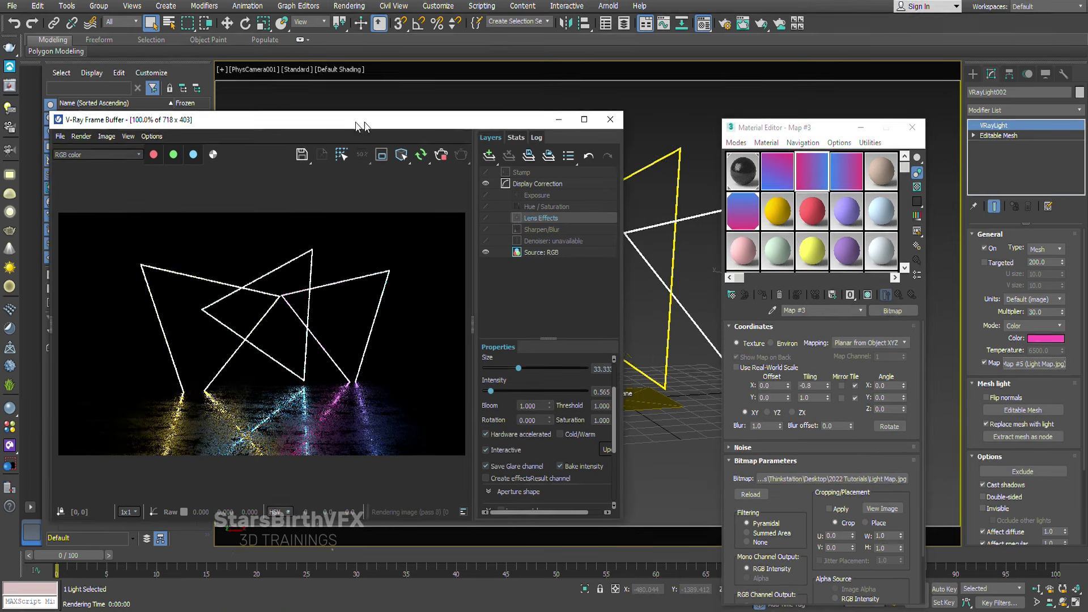
left_click_drag(454, 119, 319, 119)
- Instance the Map #3 gradient onto VRayLight003 and Map #4 onto VRayLight001
left_click(673, 282)
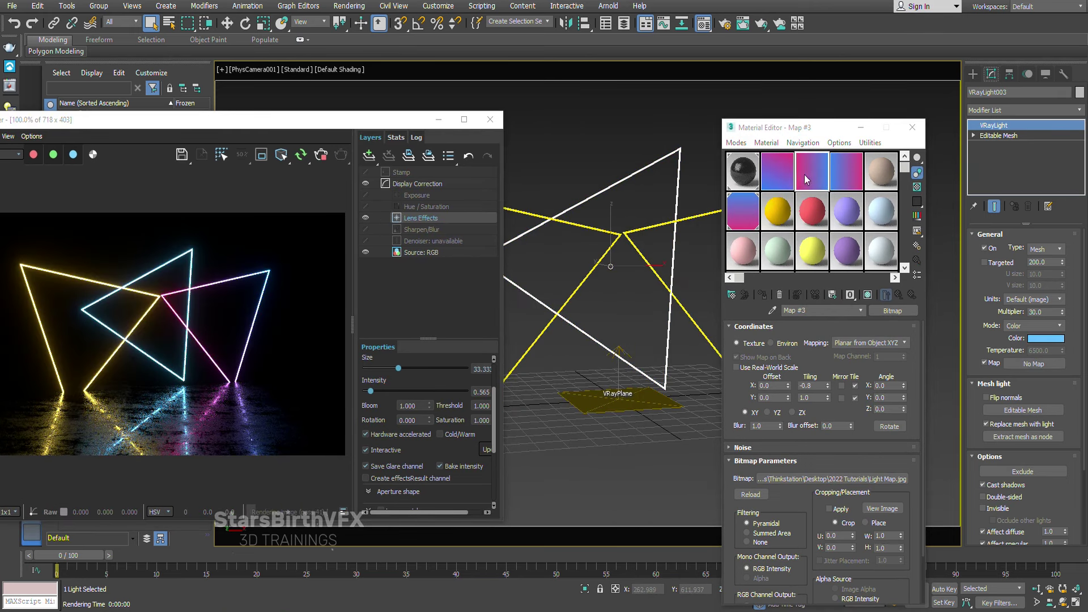
left_click(1037, 363)
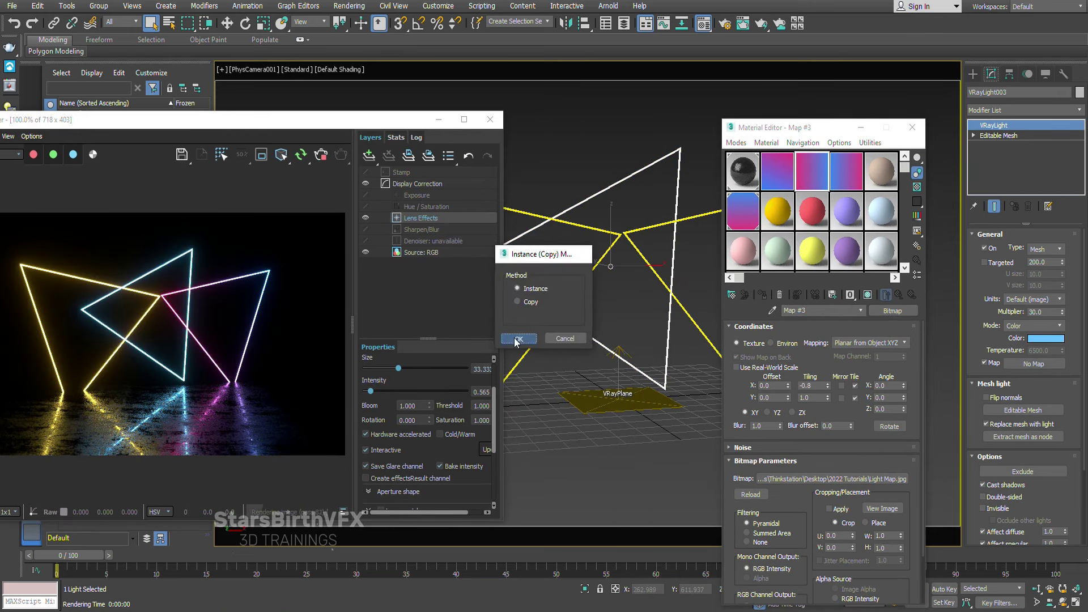
left_click(519, 340)
left_click(574, 290)
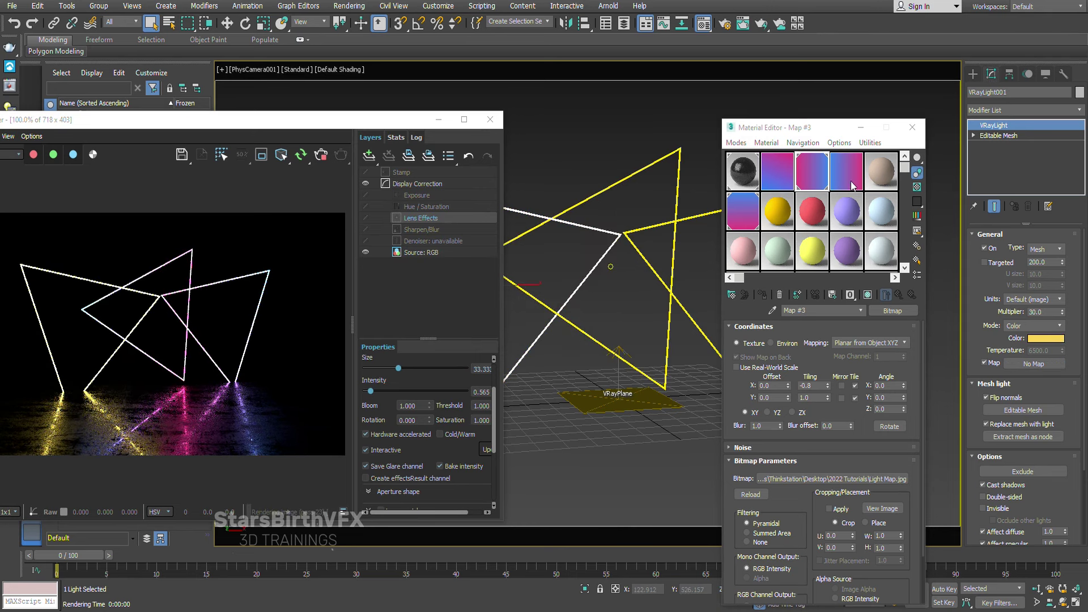
left_click(1039, 362)
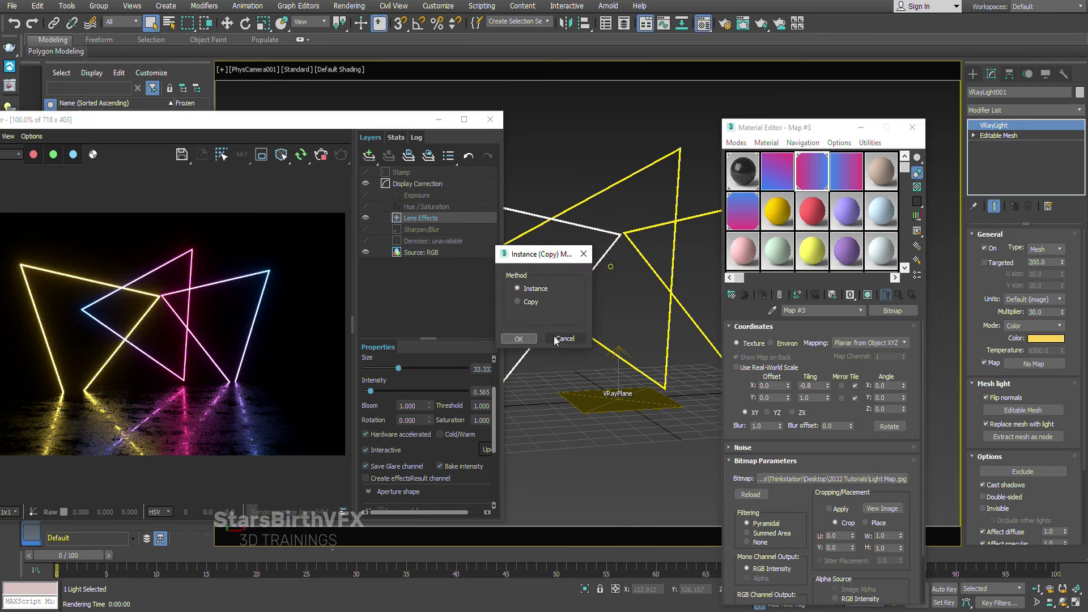
left_click(565, 339)
left_click_drag(367, 119, 592, 116)
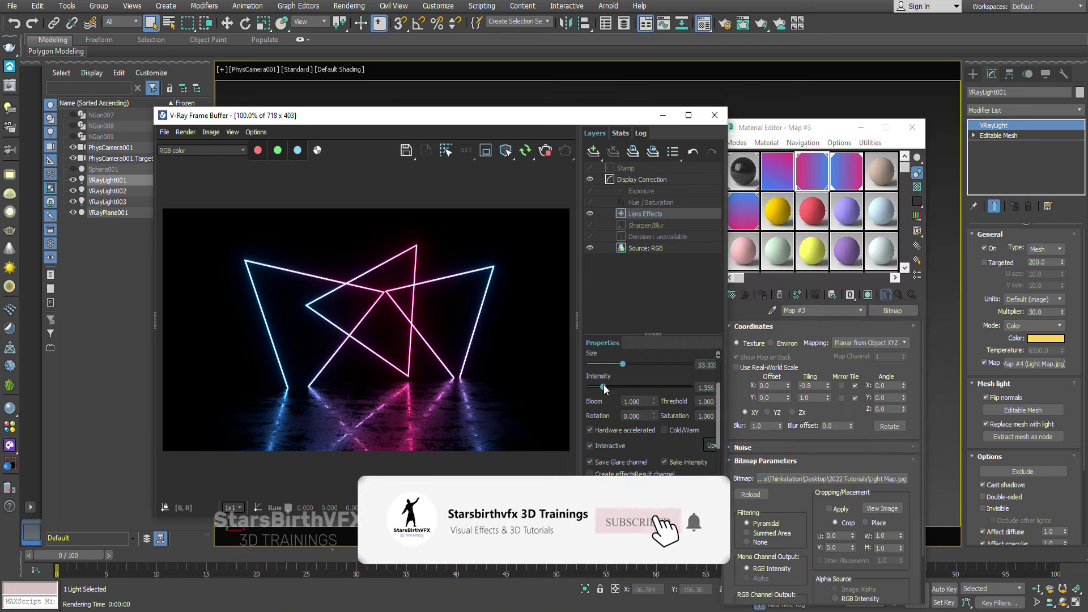
- Raise glare size to about 50.8 and intensity to about 3.5, checking against the neon reference
left_click_drag(636, 364, 640, 365)
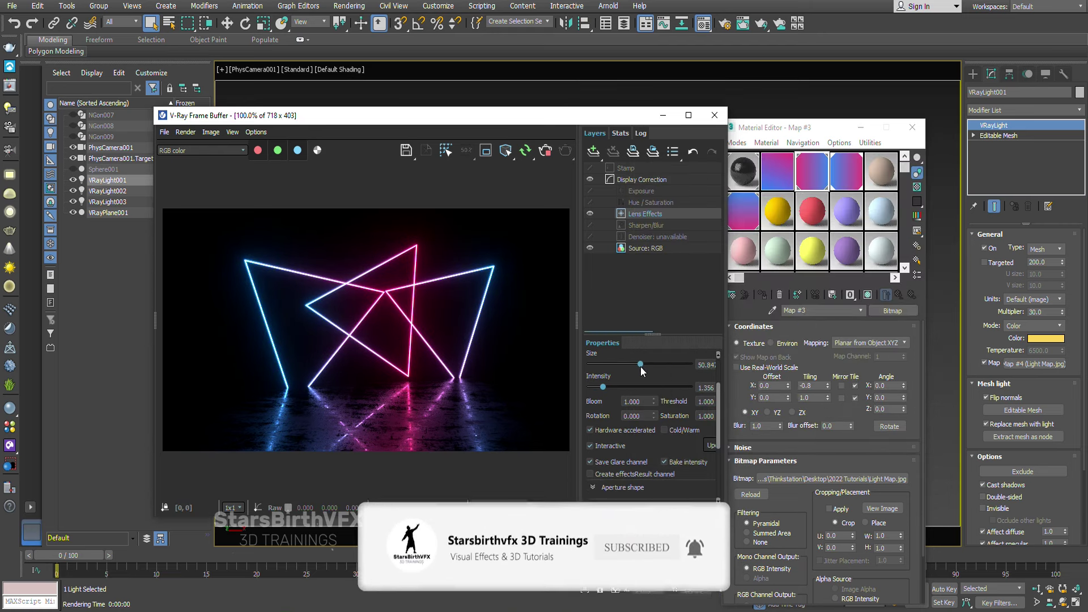
key("alt+Tab")
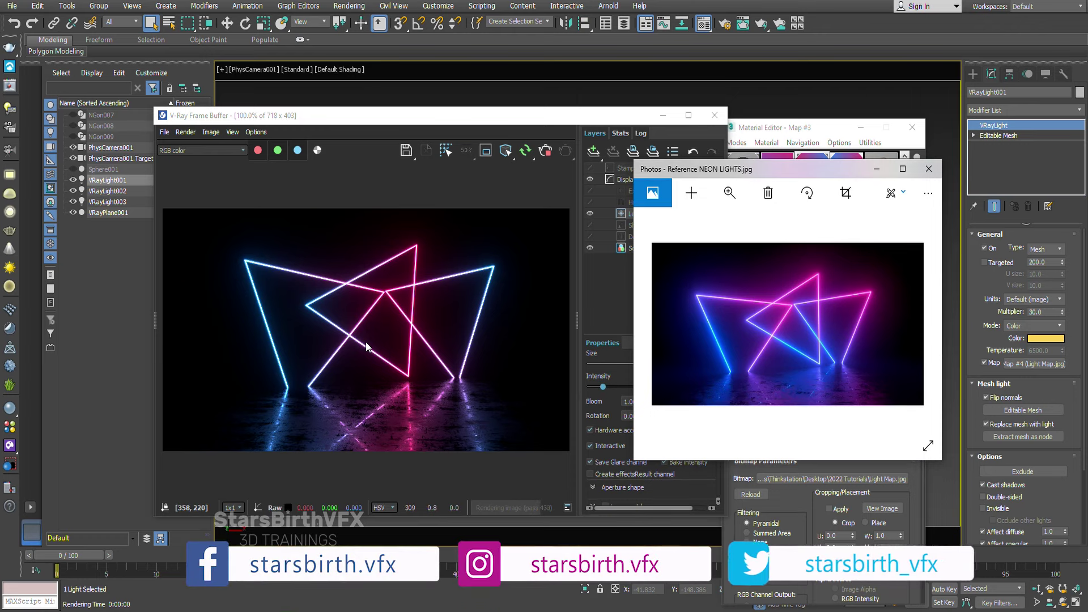
key("alt+Tab")
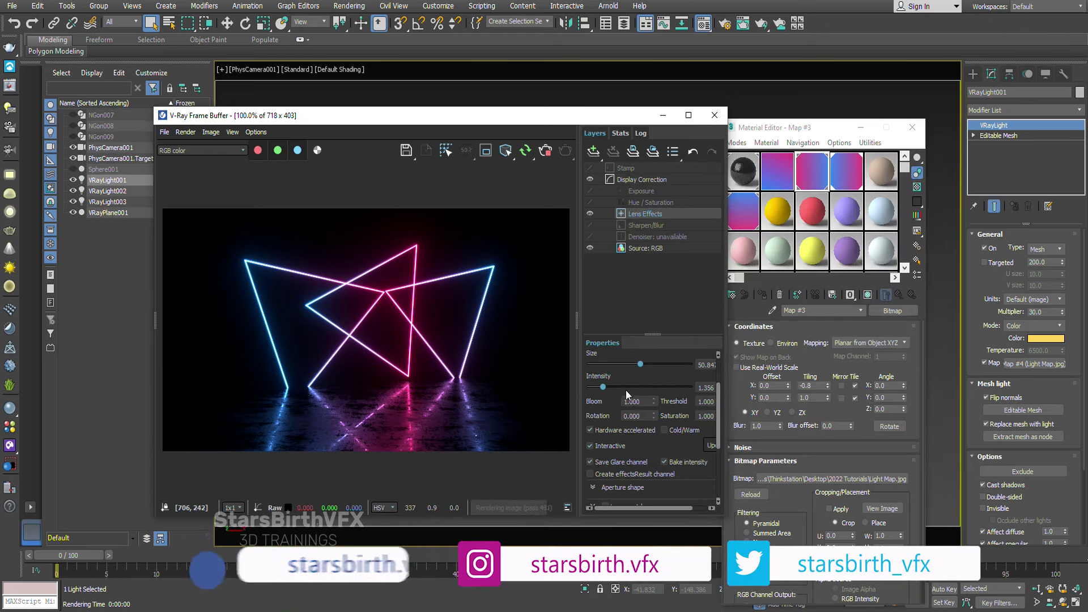
left_click(624, 389)
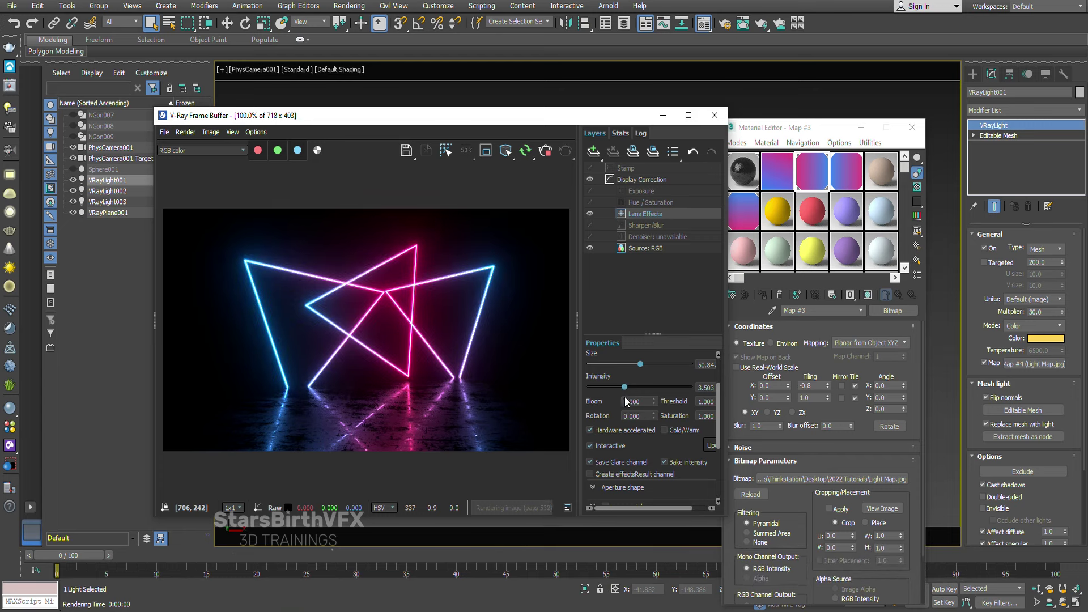
key("alt+Tab")
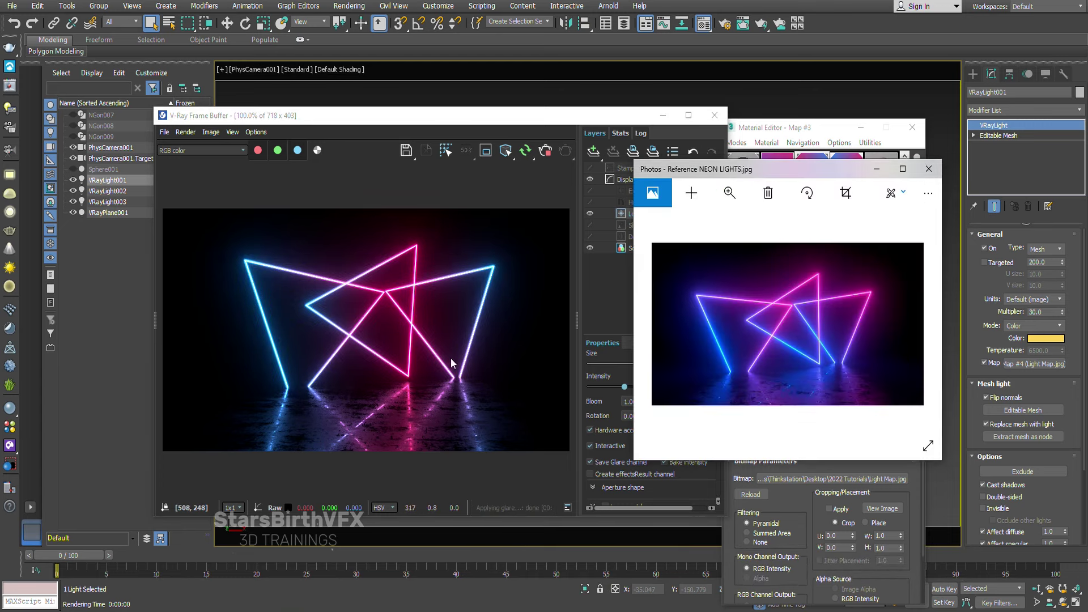
left_click(621, 546)
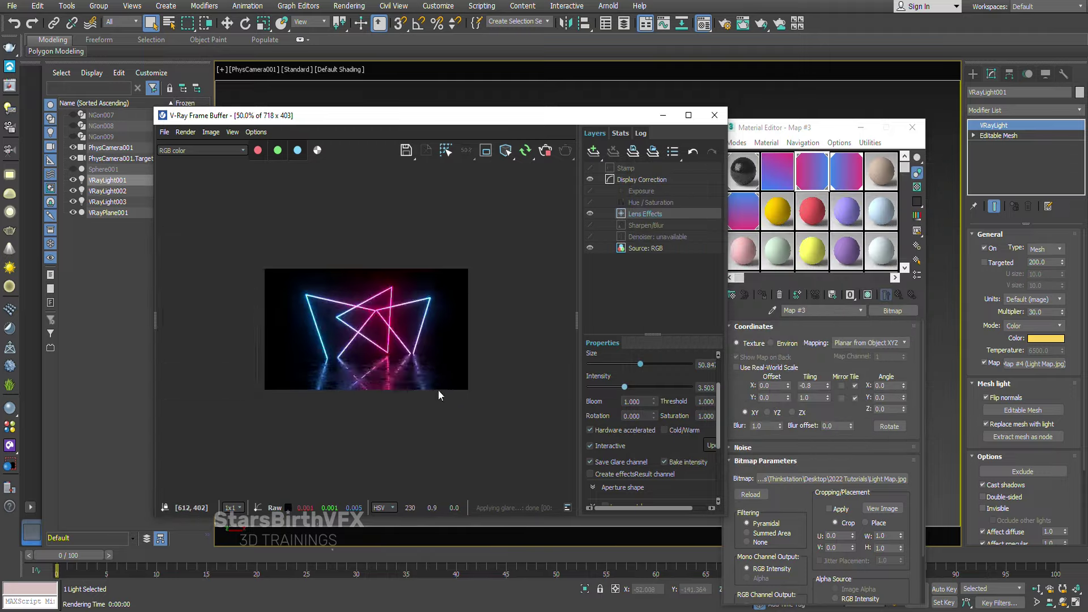